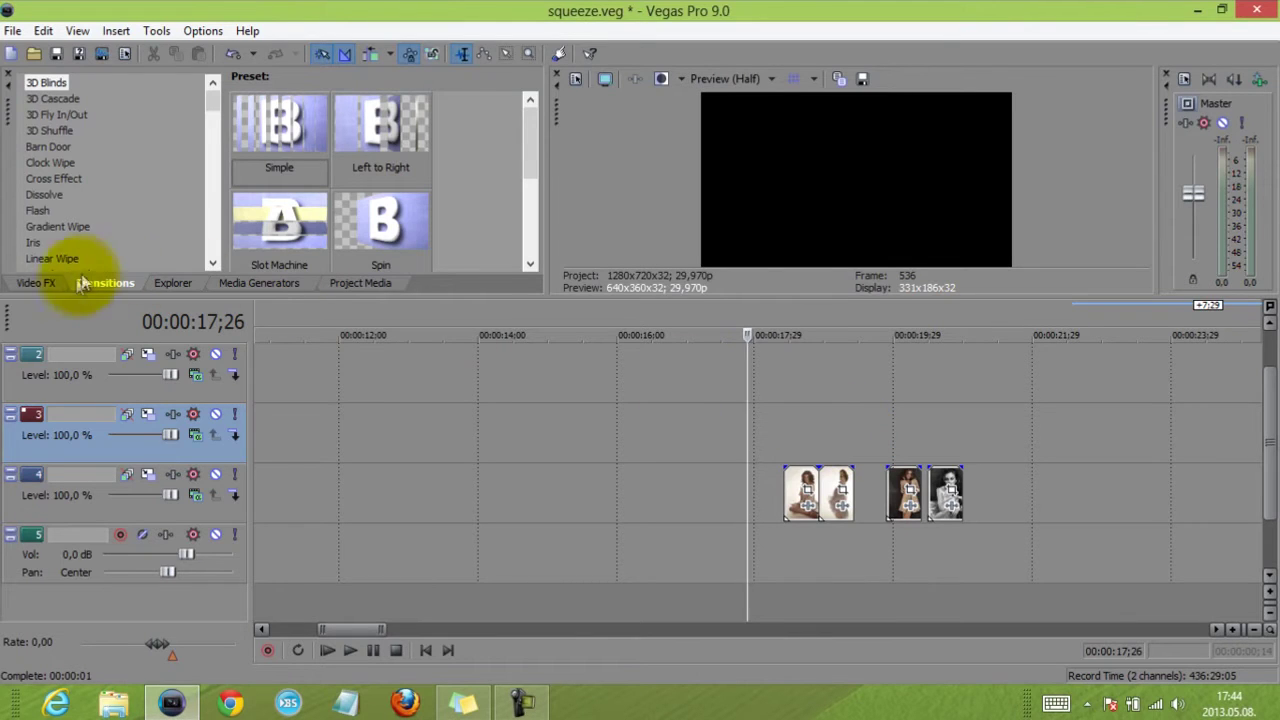
Step: Look through the Cookie Cutter video effect and the Squeeze transition presets
{"action": "left_click", "coordinate": [35, 282]}
{"action": "left_click", "coordinate": [53, 258]}
{"action": "scroll", "coordinate": [54, 241], "scroll_direction": "down", "scroll_amount": 3}
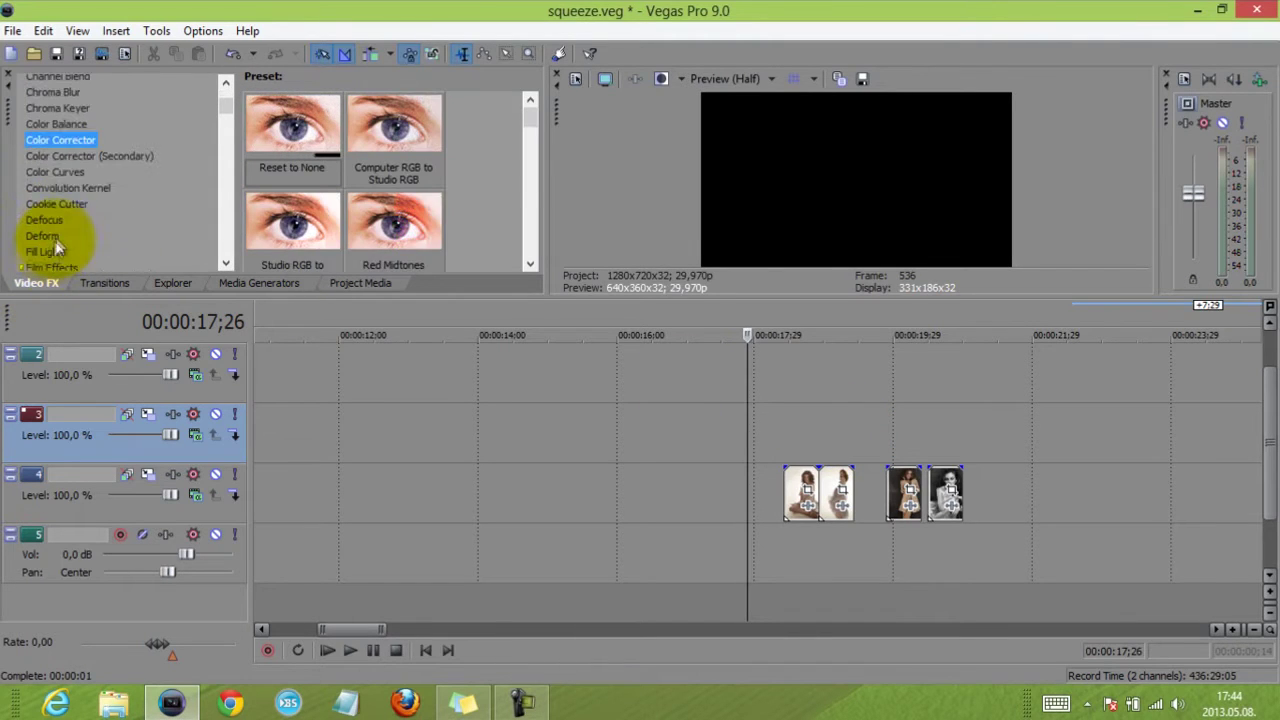
{"action": "left_click", "coordinate": [65, 202]}
{"action": "left_click", "coordinate": [102, 284]}
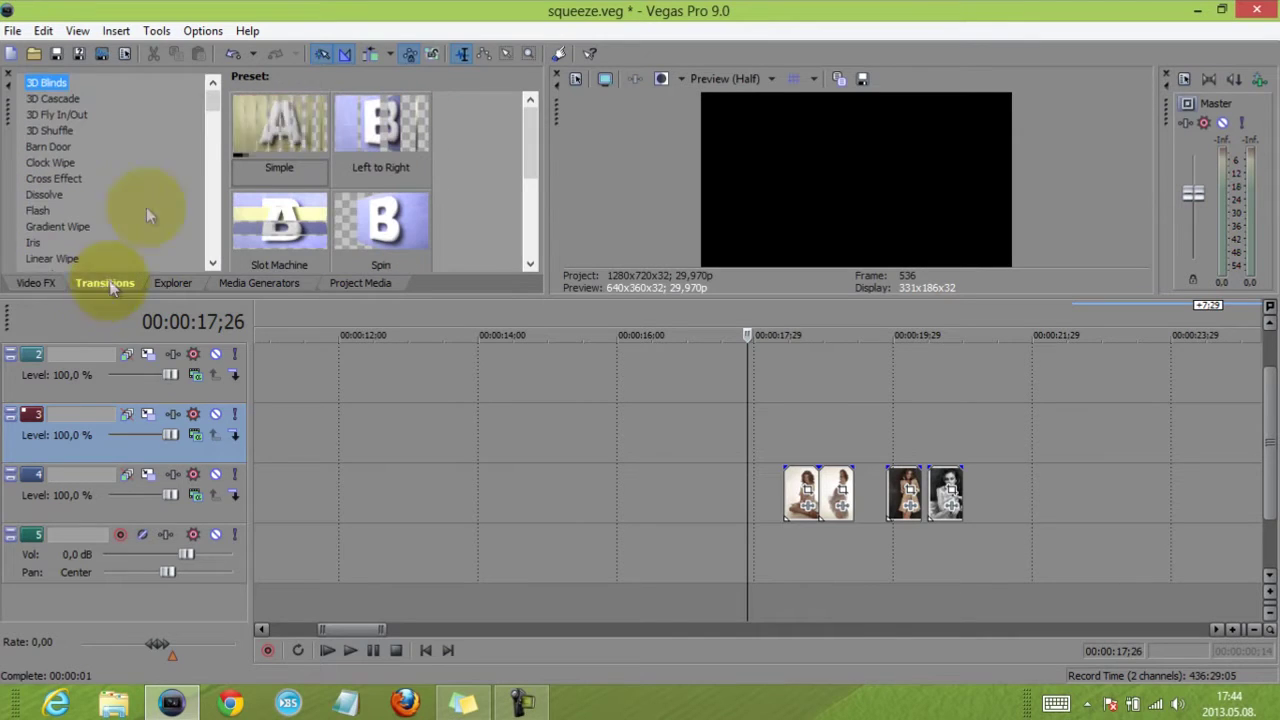
{"action": "left_click_drag", "start_coordinate": [210, 100], "coordinate": [188, 267]}
{"action": "left_click", "coordinate": [45, 211]}
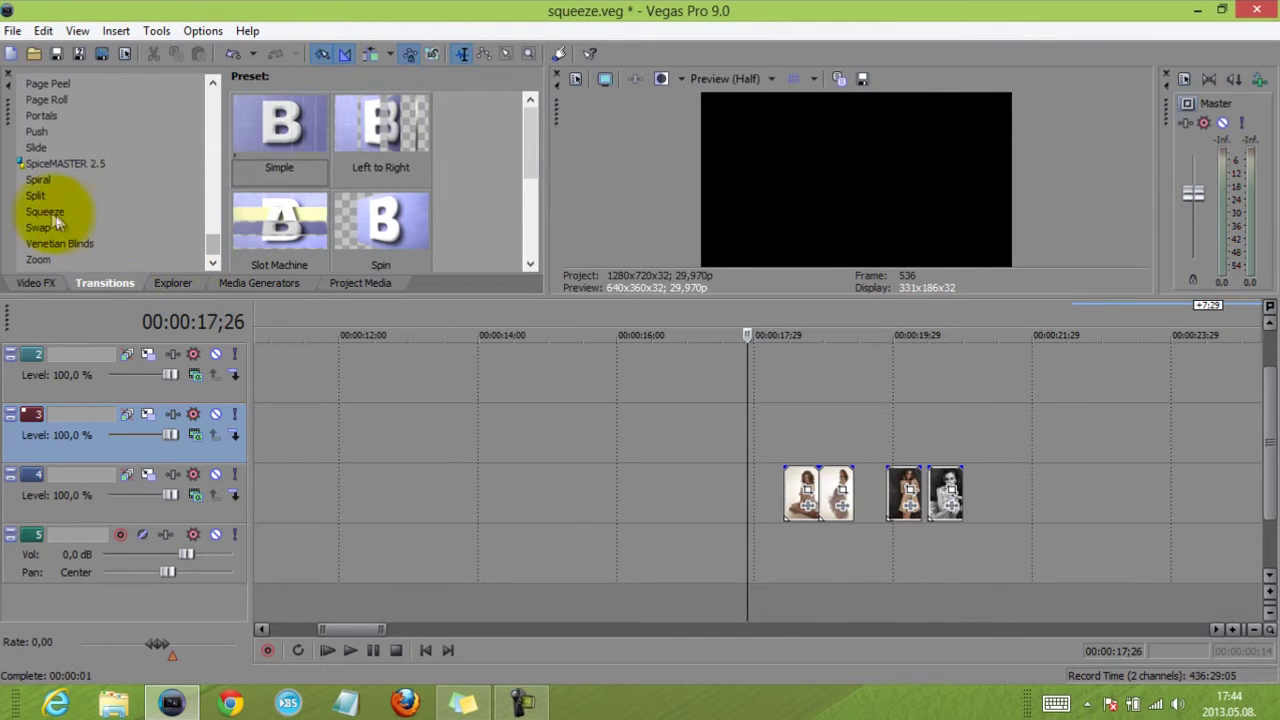
Step: Move the second photo from track 4 up to track 3, starting at about 00:00:18;19
{"action": "left_click", "coordinate": [842, 440]}
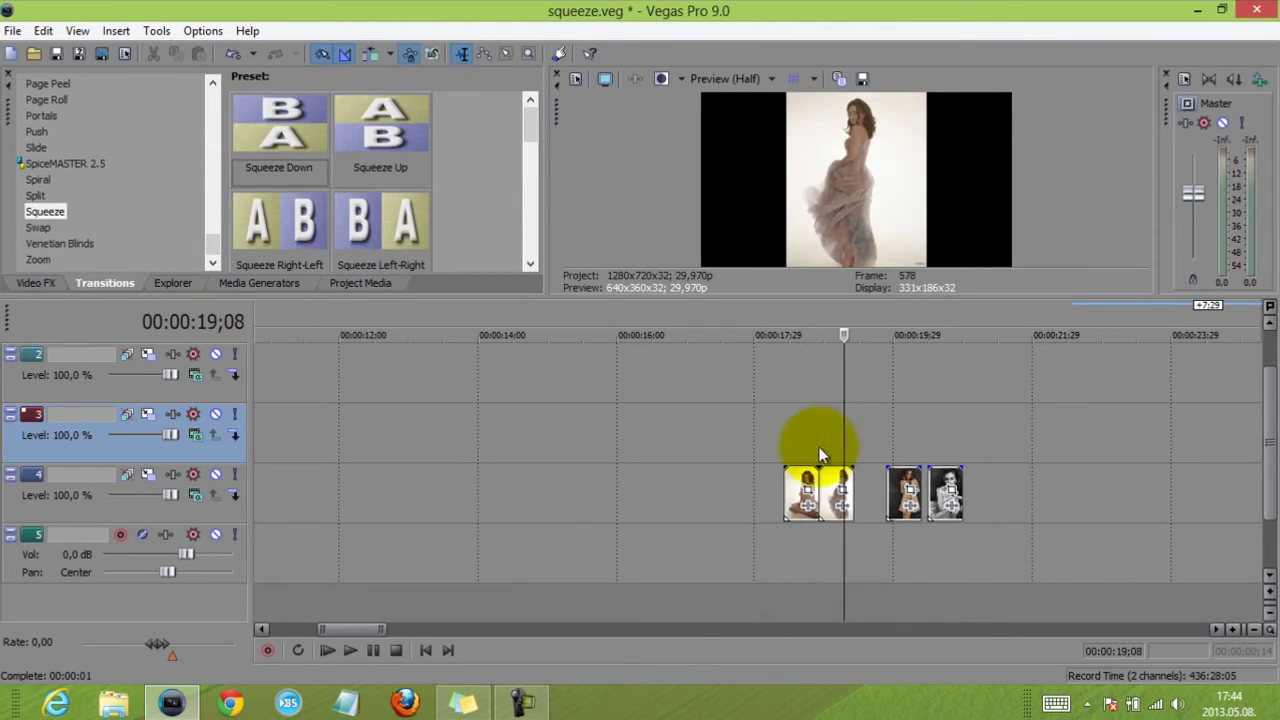
{"action": "left_click", "coordinate": [801, 458]}
{"action": "scroll", "coordinate": [805, 455], "scroll_direction": "up", "scroll_amount": 3}
{"action": "left_click_drag", "start_coordinate": [816, 494], "coordinate": [777, 424]}
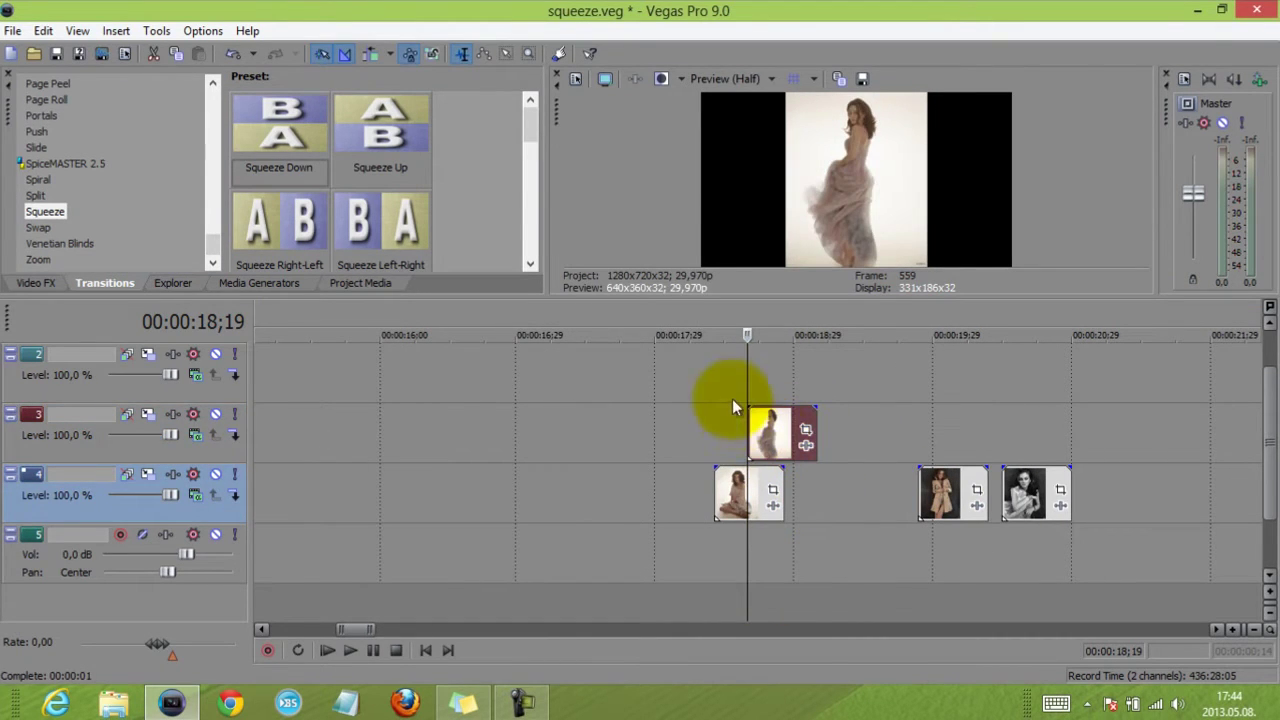
{"action": "left_click", "coordinate": [728, 427]}
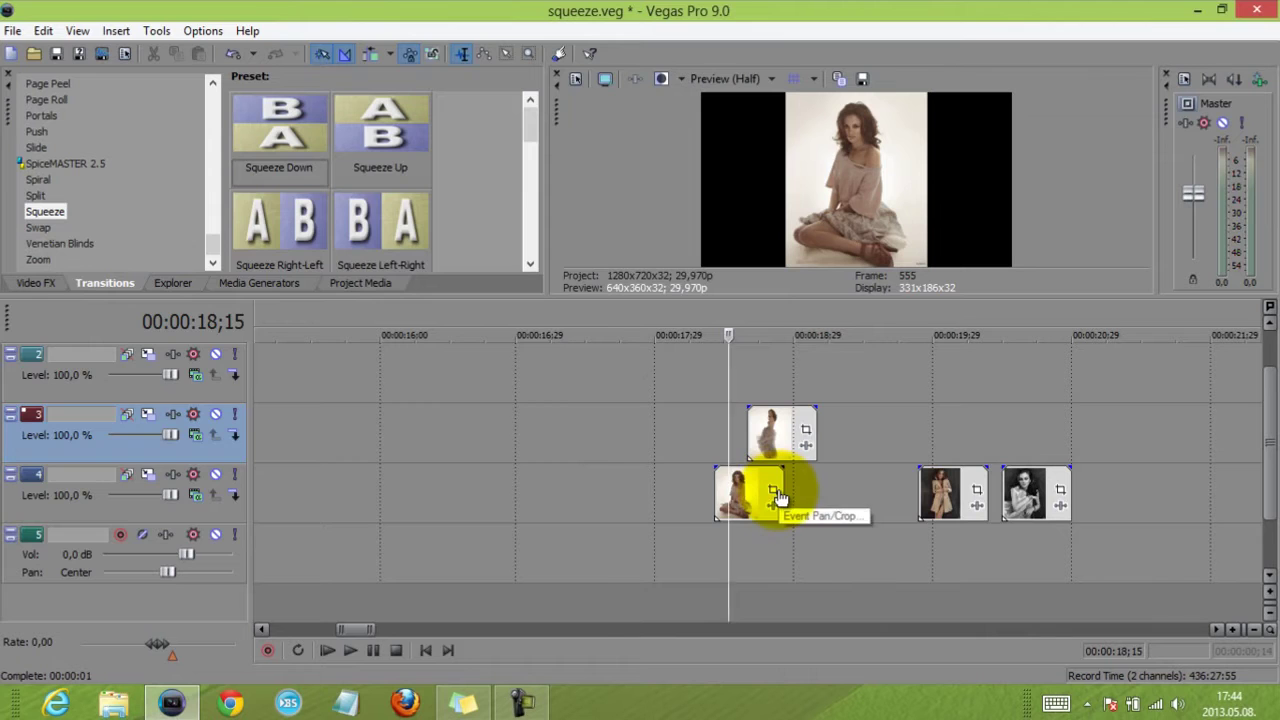
Step: Match the crop of the seated-woman photo on track 4 to the output aspect
{"action": "left_click", "coordinate": [775, 492]}
{"action": "right_click", "coordinate": [418, 319]}
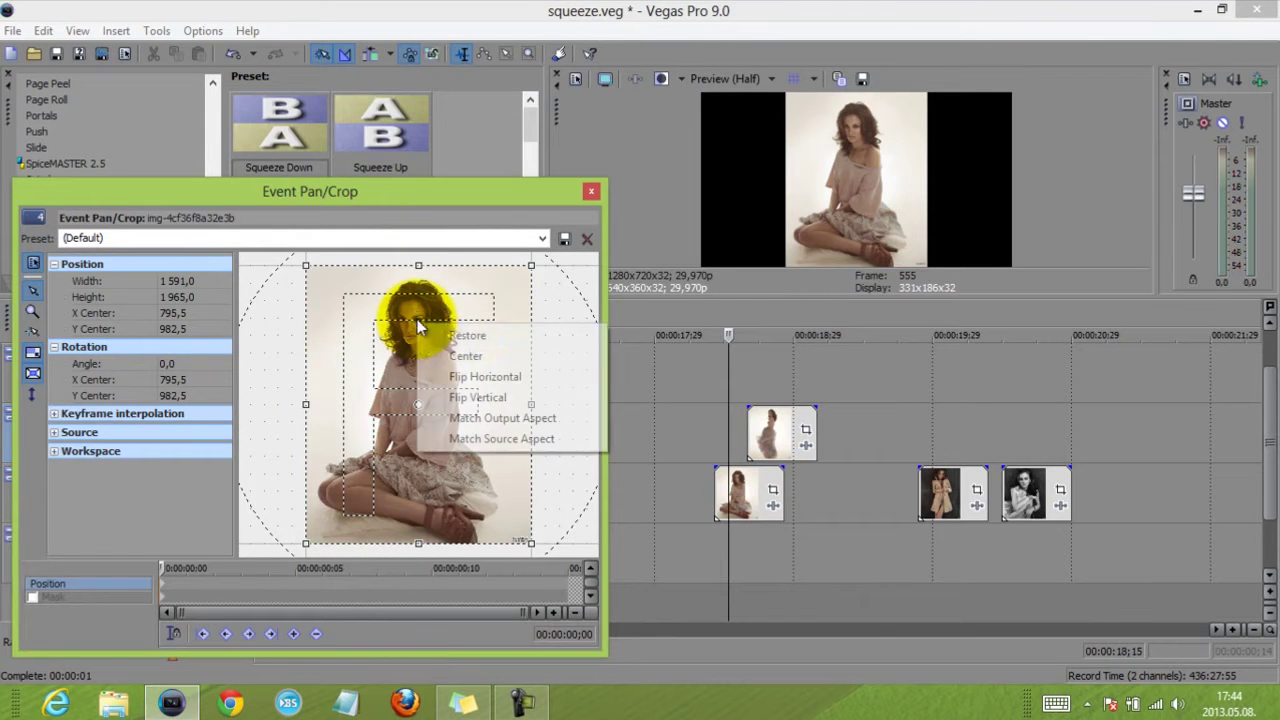
{"action": "left_click", "coordinate": [509, 417]}
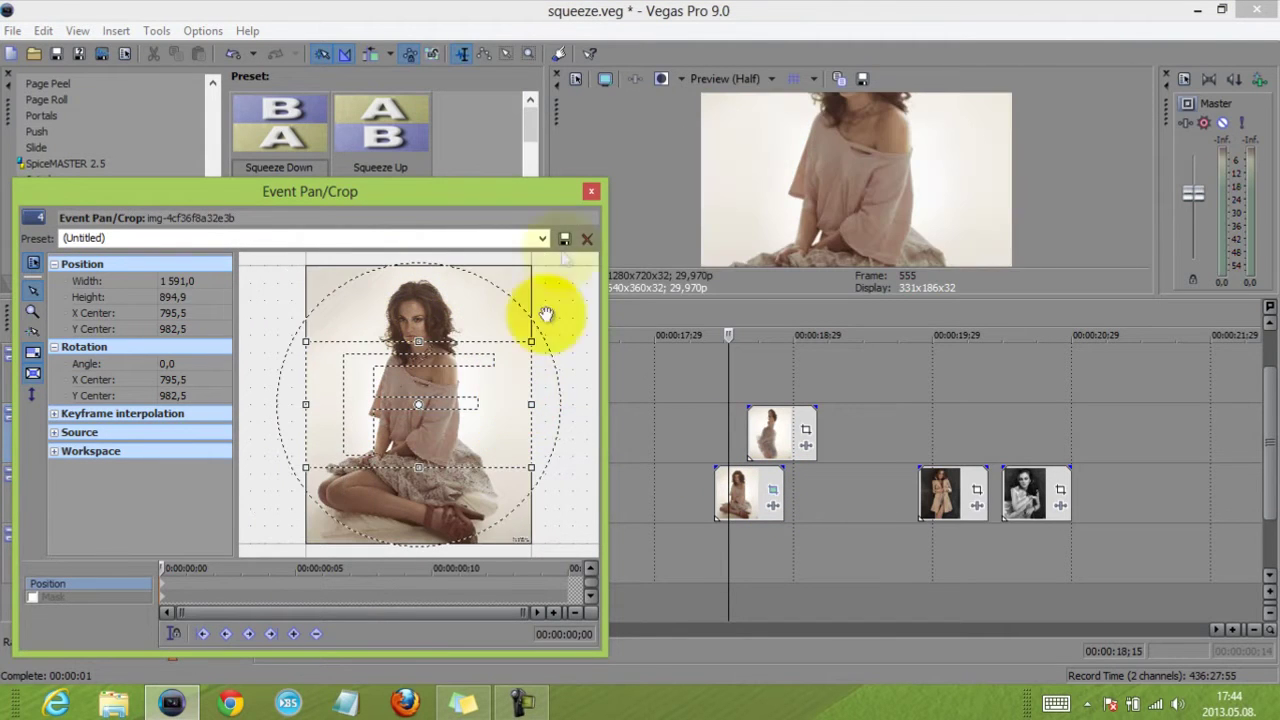
{"action": "left_click", "coordinate": [591, 191]}
Step: Match the crop of the standing-woman photo on track 3 to the output aspect
{"action": "left_click", "coordinate": [793, 432]}
{"action": "left_click", "coordinate": [806, 431]}
{"action": "right_click", "coordinate": [594, 325]}
{"action": "left_click", "coordinate": [658, 428]}
{"action": "left_click", "coordinate": [591, 191]}
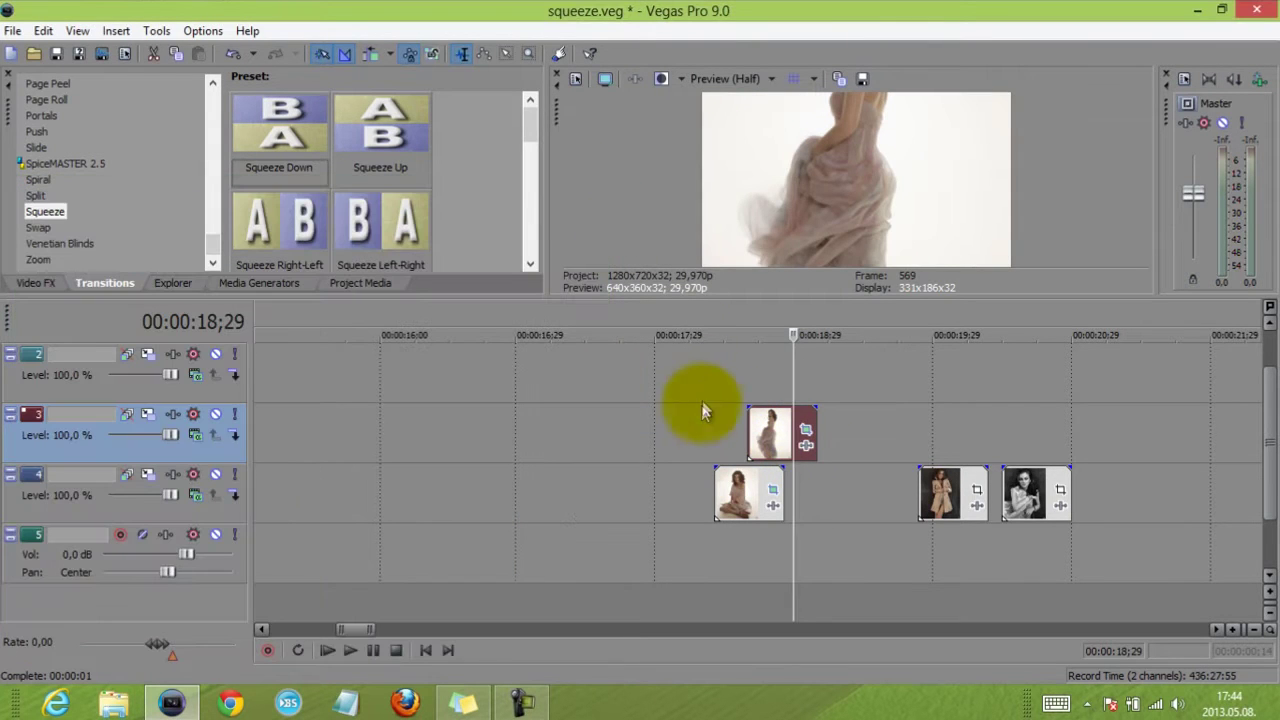
Step: Shift the first photo on track 4 earlier by 8 frames so it ends where the track 3 photo starts
{"action": "left_click", "coordinate": [727, 426]}
{"action": "left_click", "coordinate": [716, 489]}
{"action": "left_click", "coordinate": [779, 440]}
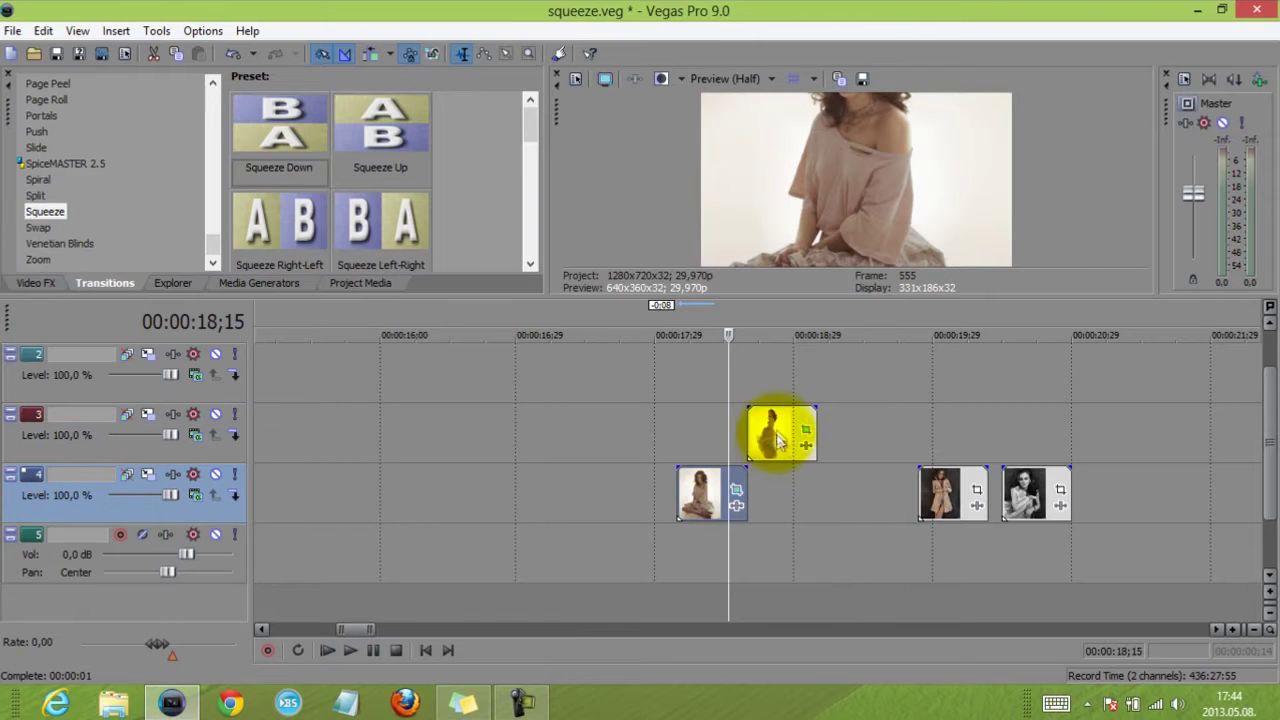
Step: Apply the Cookie Cutter half-right preset to the photo on track 3
{"action": "left_click", "coordinate": [776, 432]}
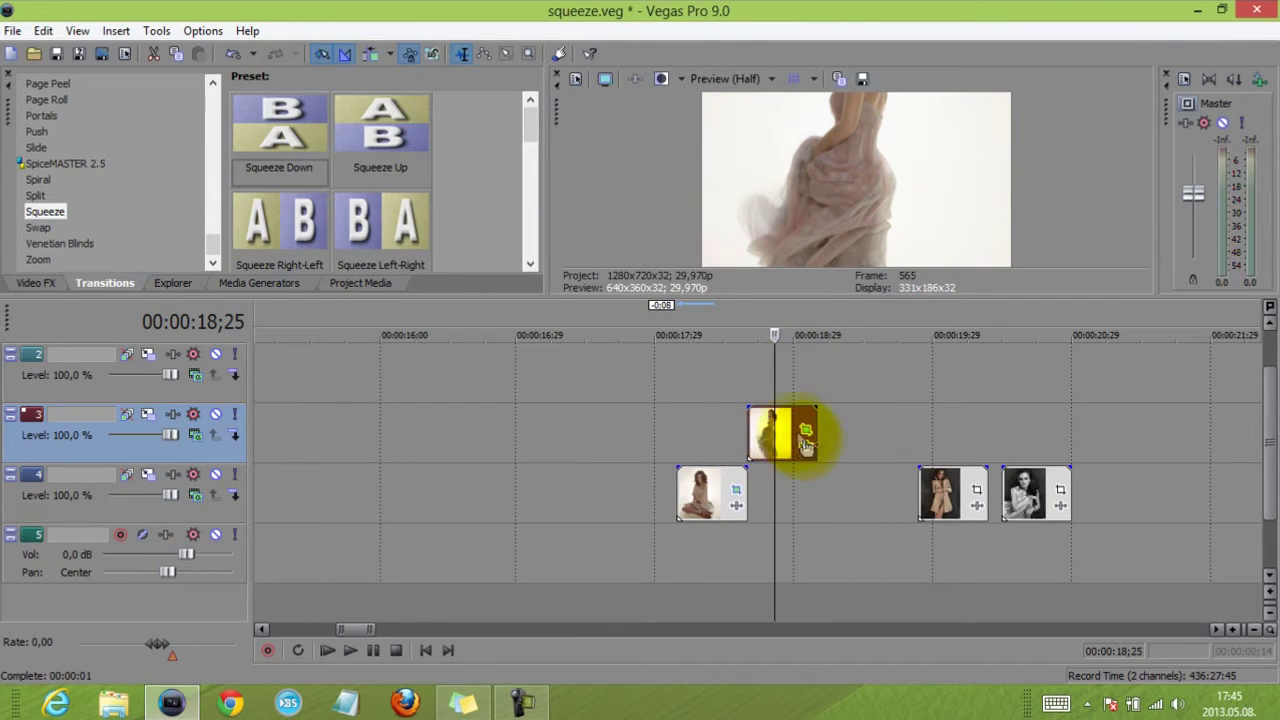
{"action": "left_click", "coordinate": [36, 282]}
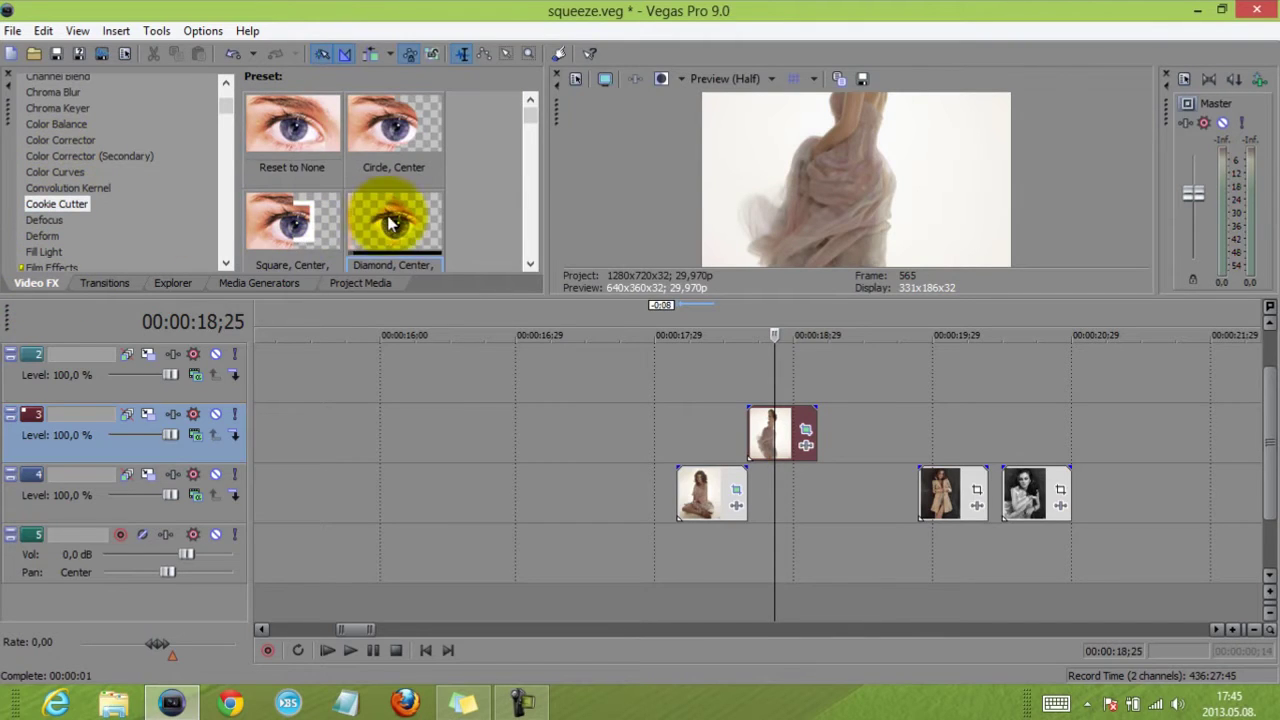
{"action": "scroll", "coordinate": [389, 204], "scroll_direction": "down", "scroll_amount": 5}
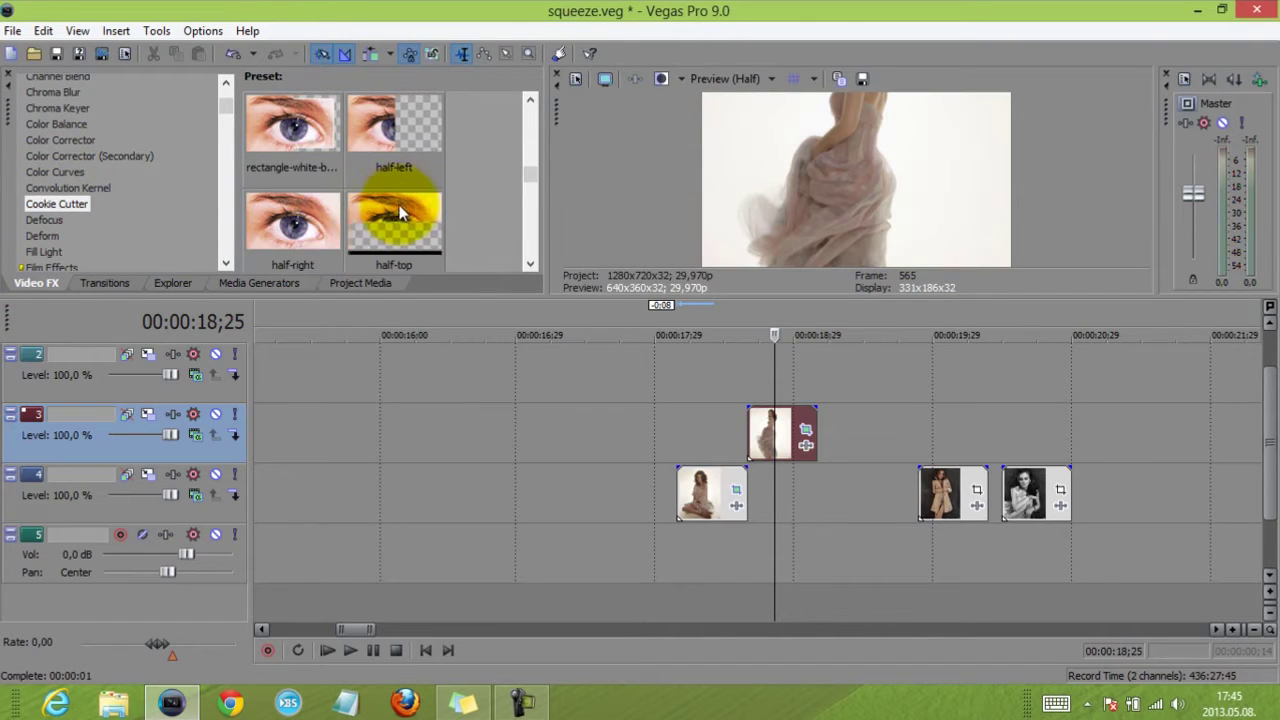
{"action": "left_click_drag", "start_coordinate": [302, 228], "coordinate": [784, 438]}
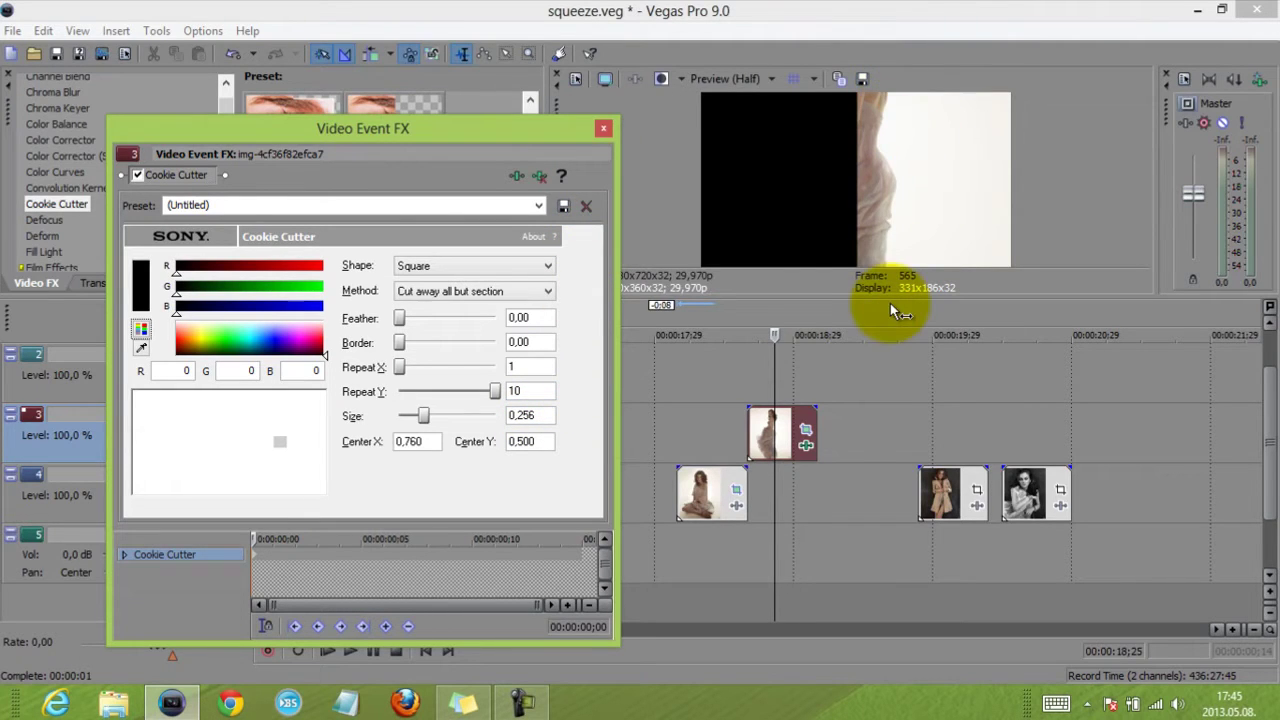
{"action": "left_click", "coordinate": [603, 128]}
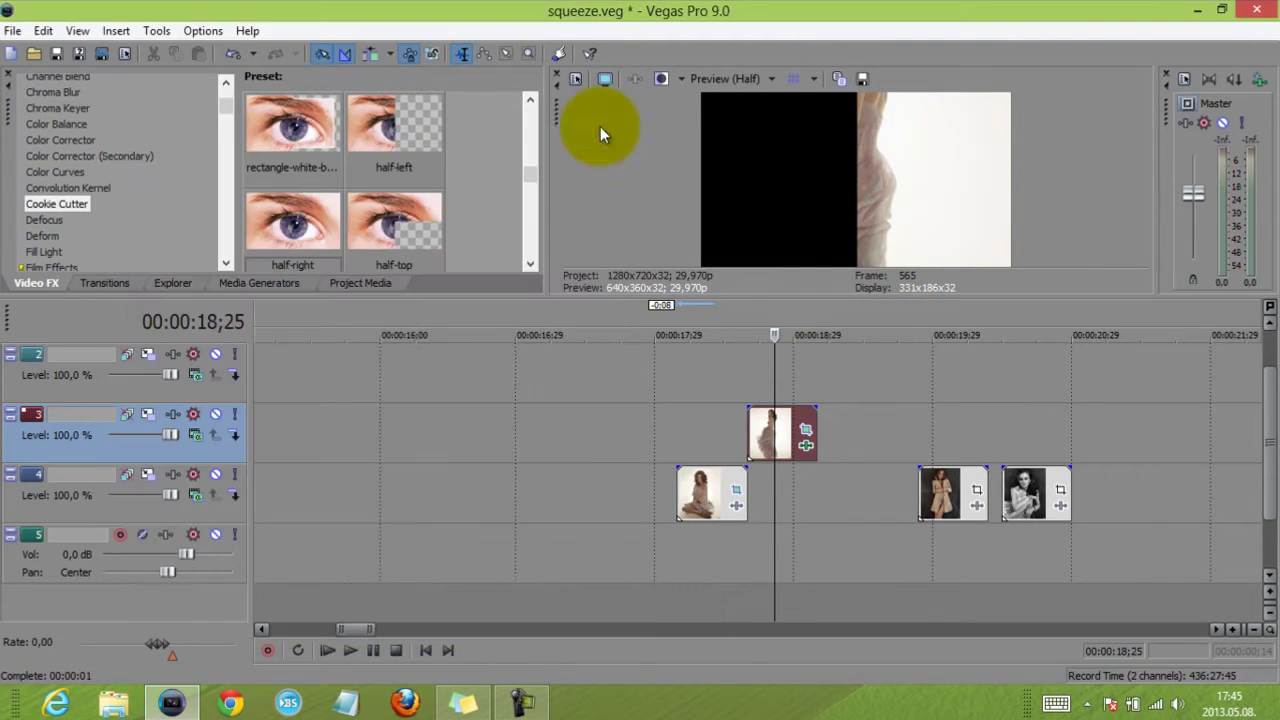
Step: Apply the Cookie Cutter half-left preset to the first photo on track 4, and disable the effect
{"action": "left_click", "coordinate": [725, 428]}
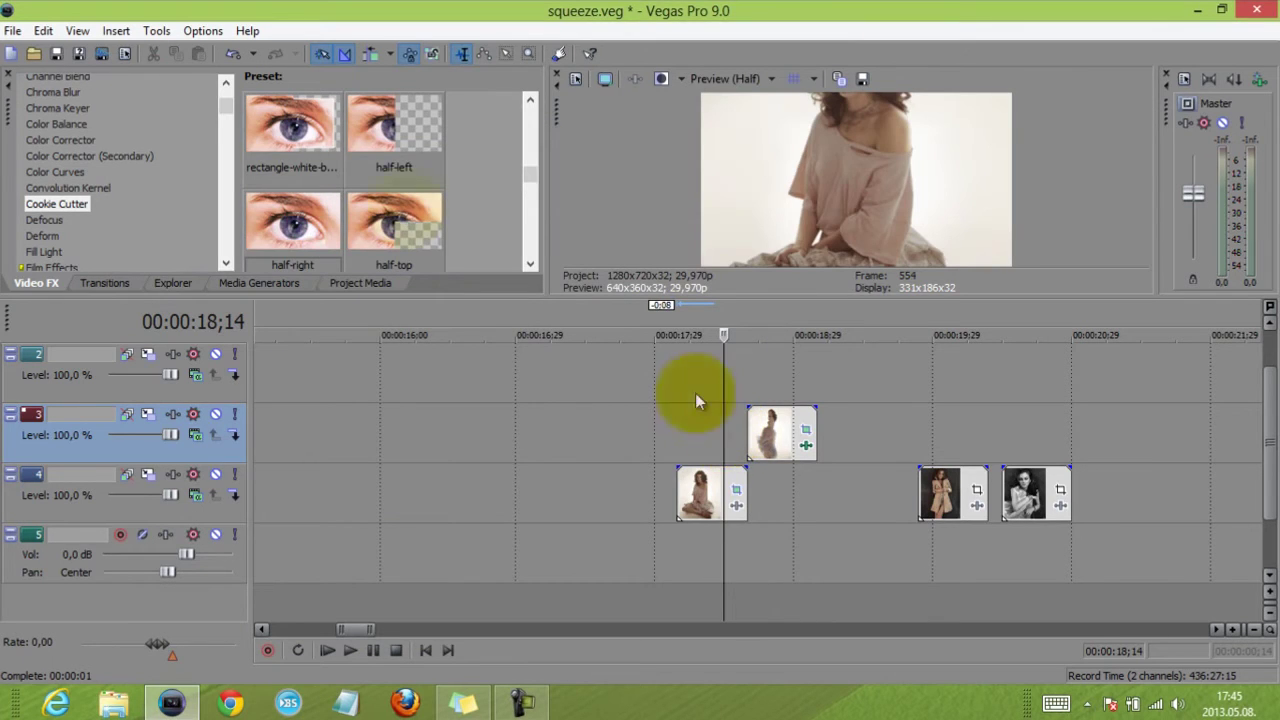
{"action": "left_click_drag", "start_coordinate": [404, 121], "coordinate": [715, 497]}
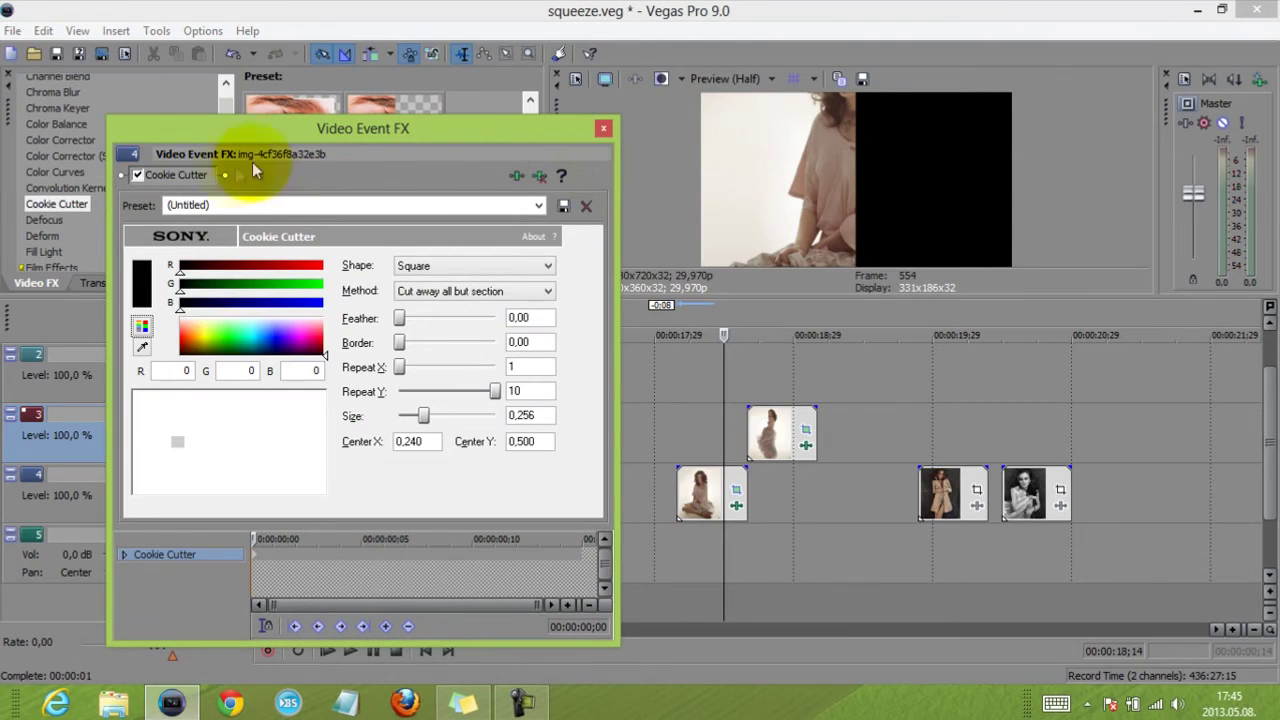
{"action": "left_click", "coordinate": [138, 175]}
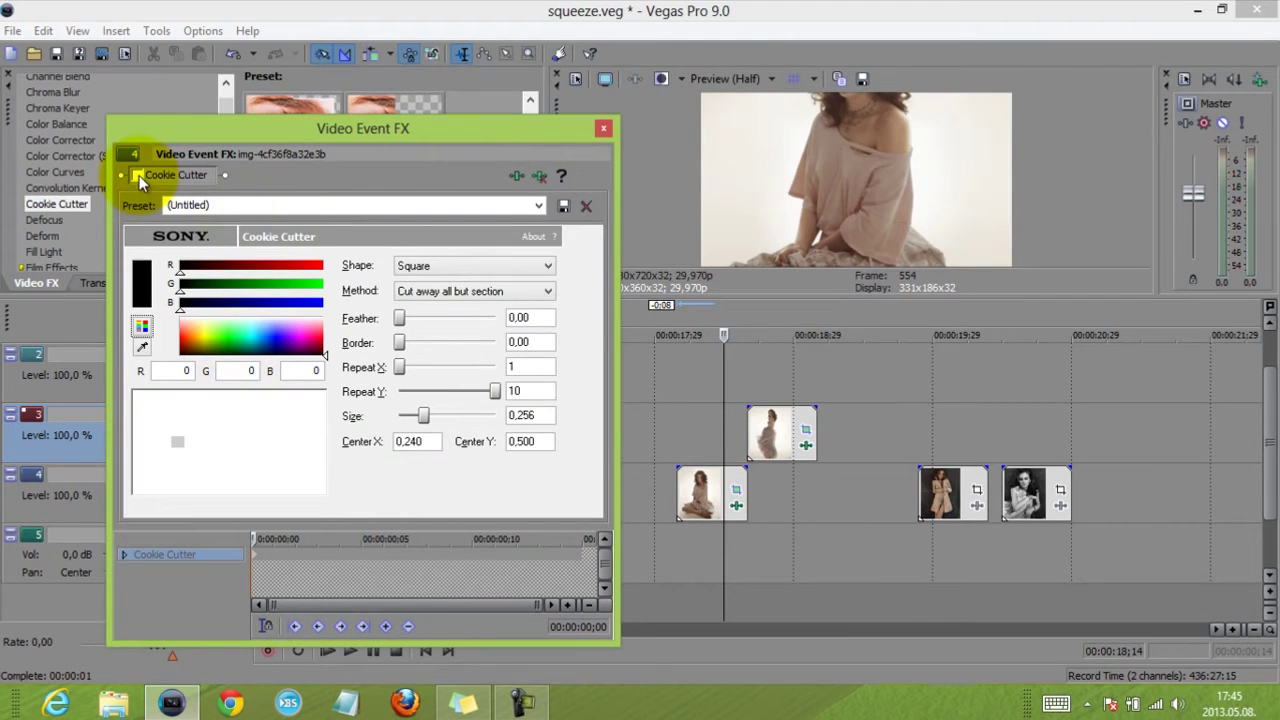
Step: Shift the first track 4 photo's crop frame up over the woman's face, to a Y Center of about 543,5
{"action": "left_click", "coordinate": [736, 492]}
{"action": "left_click_drag", "start_coordinate": [423, 429], "coordinate": [440, 373]}
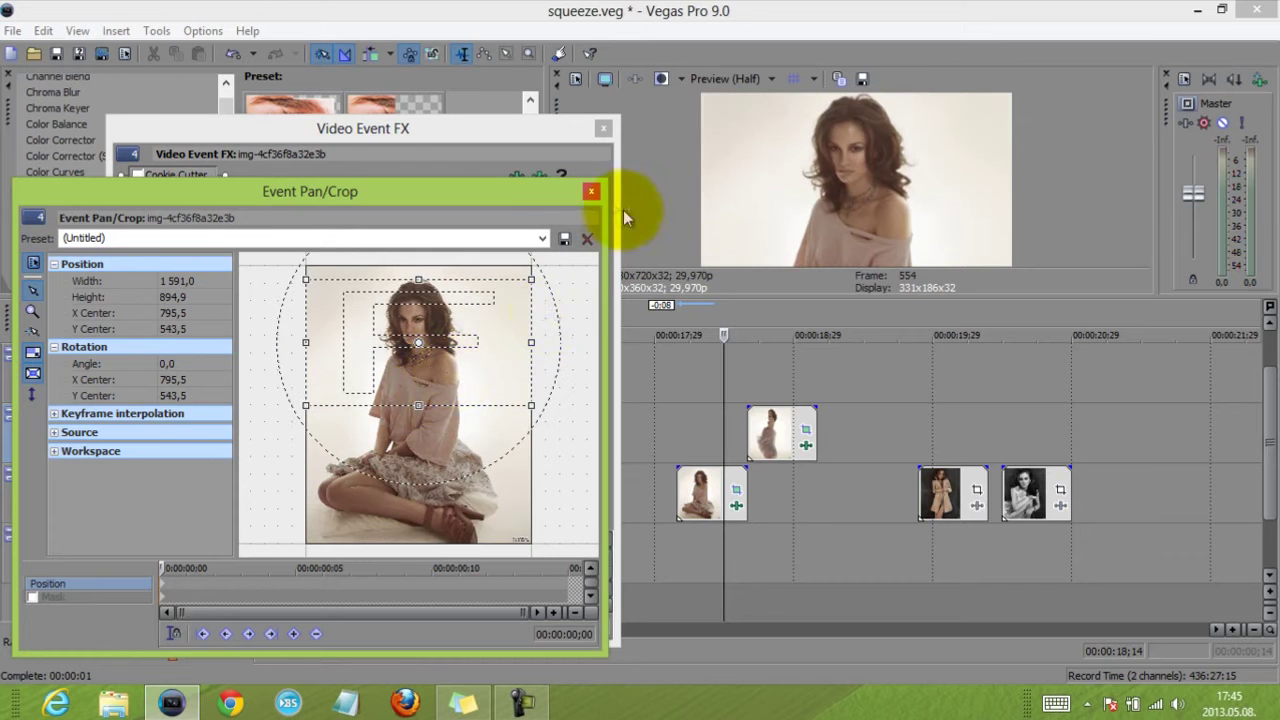
{"action": "left_click", "coordinate": [591, 191]}
{"action": "left_click", "coordinate": [603, 128]}
Step: Enlarge the track 3 photo's crop frame to about 3 051,9 × 1 716,7 and centre it at about X 7,3, Y 903,2
{"action": "left_click", "coordinate": [769, 430]}
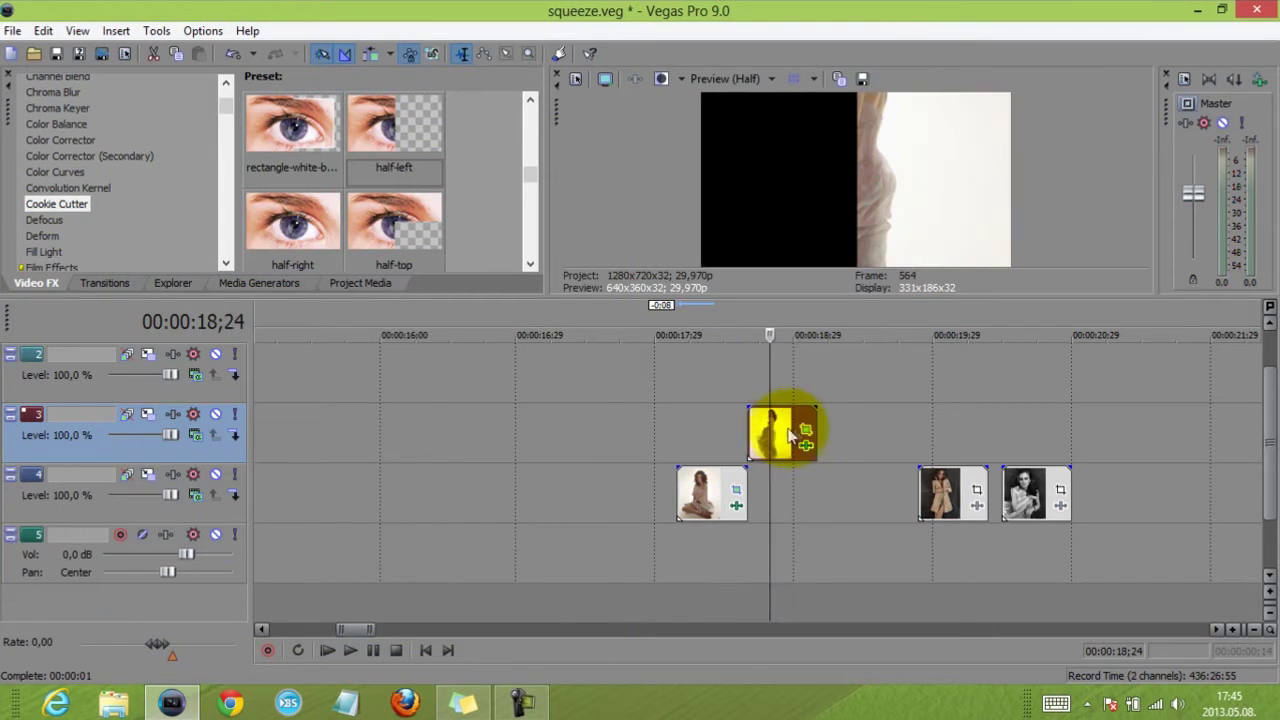
{"action": "left_click", "coordinate": [806, 432]}
{"action": "left_click_drag", "start_coordinate": [457, 471], "coordinate": [451, 514]}
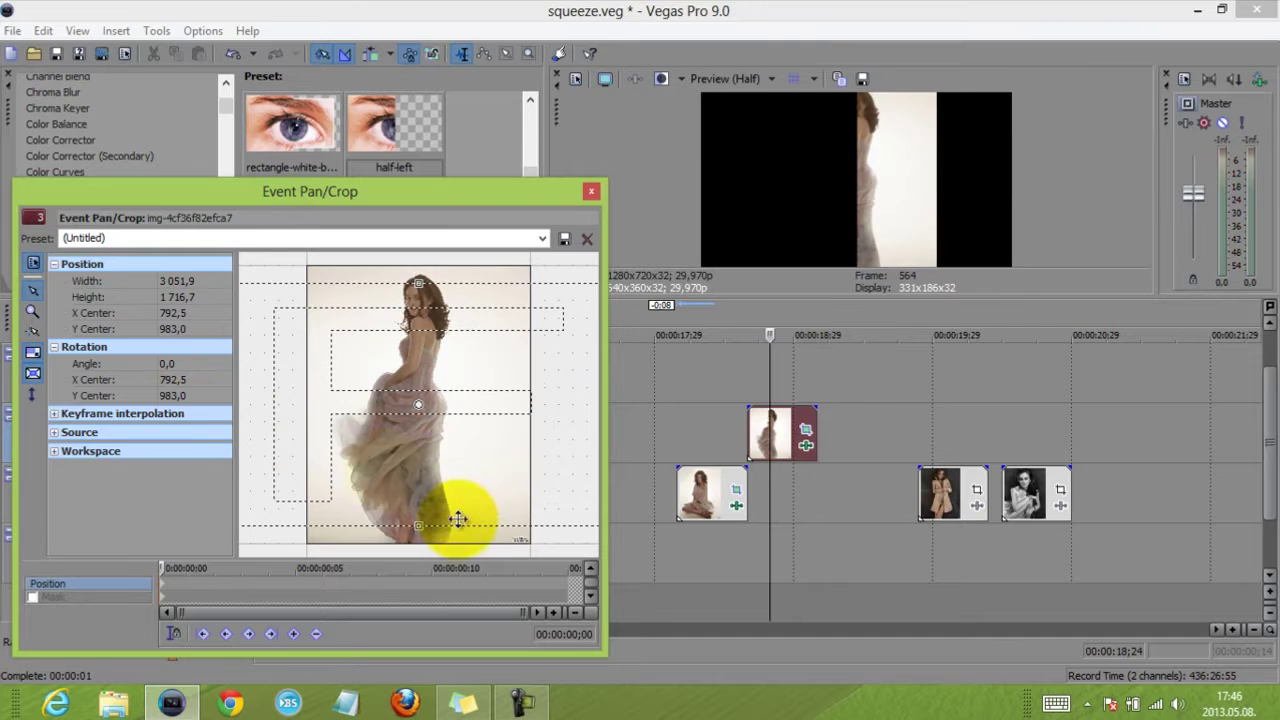
{"action": "left_click_drag", "start_coordinate": [245, 395], "coordinate": [349, 414]}
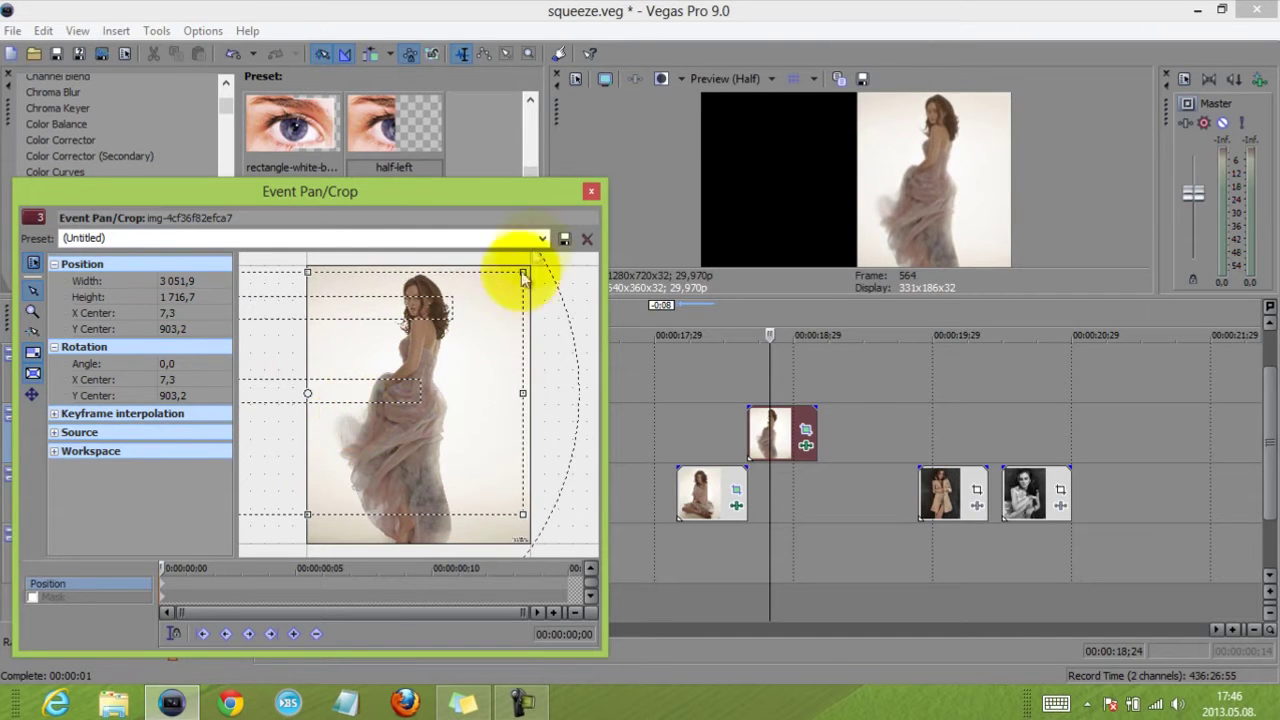
{"action": "left_click", "coordinate": [591, 191]}
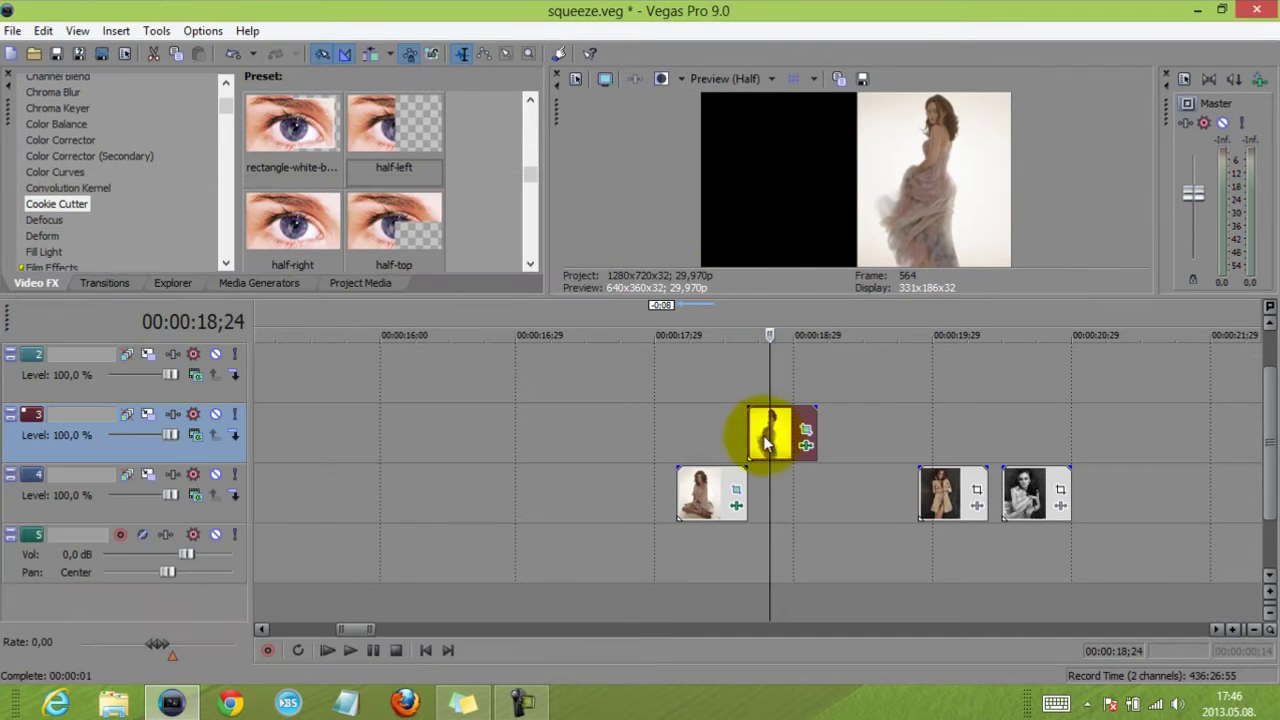
Step: Extend the end of the track 3 photo by 10 frames
{"action": "left_click", "coordinate": [714, 491]}
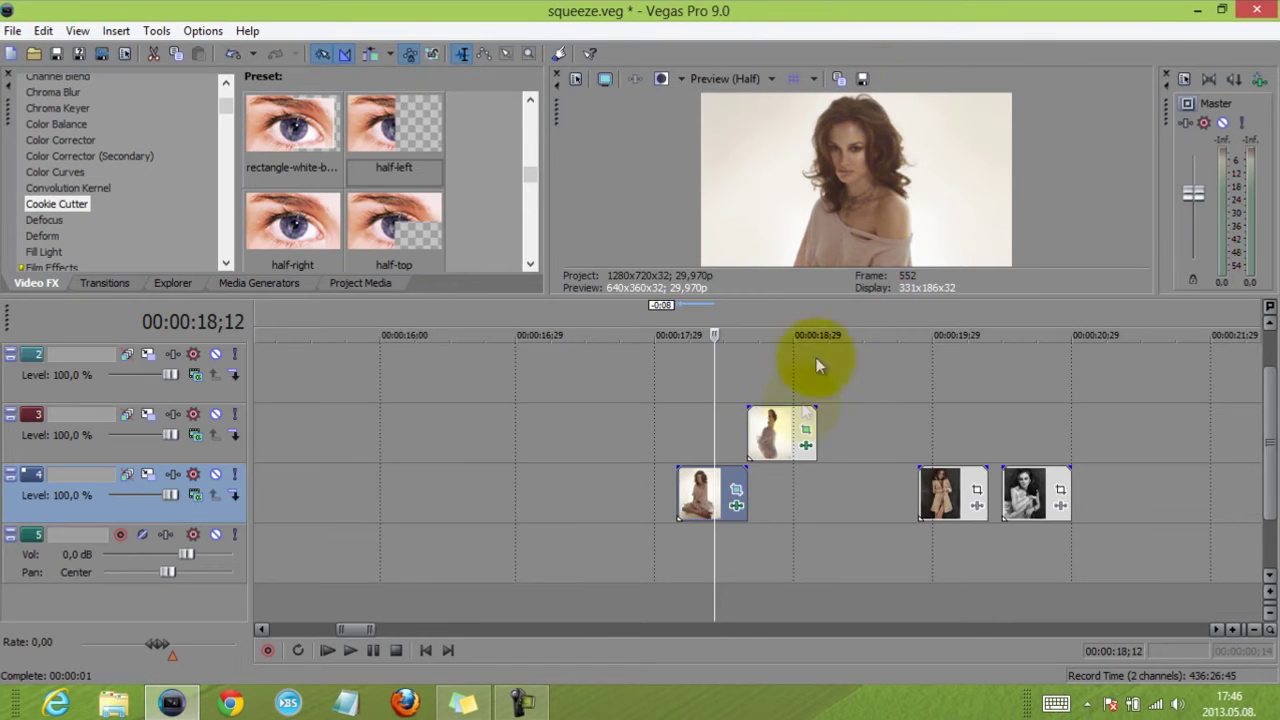
{"action": "left_click", "coordinate": [760, 430]}
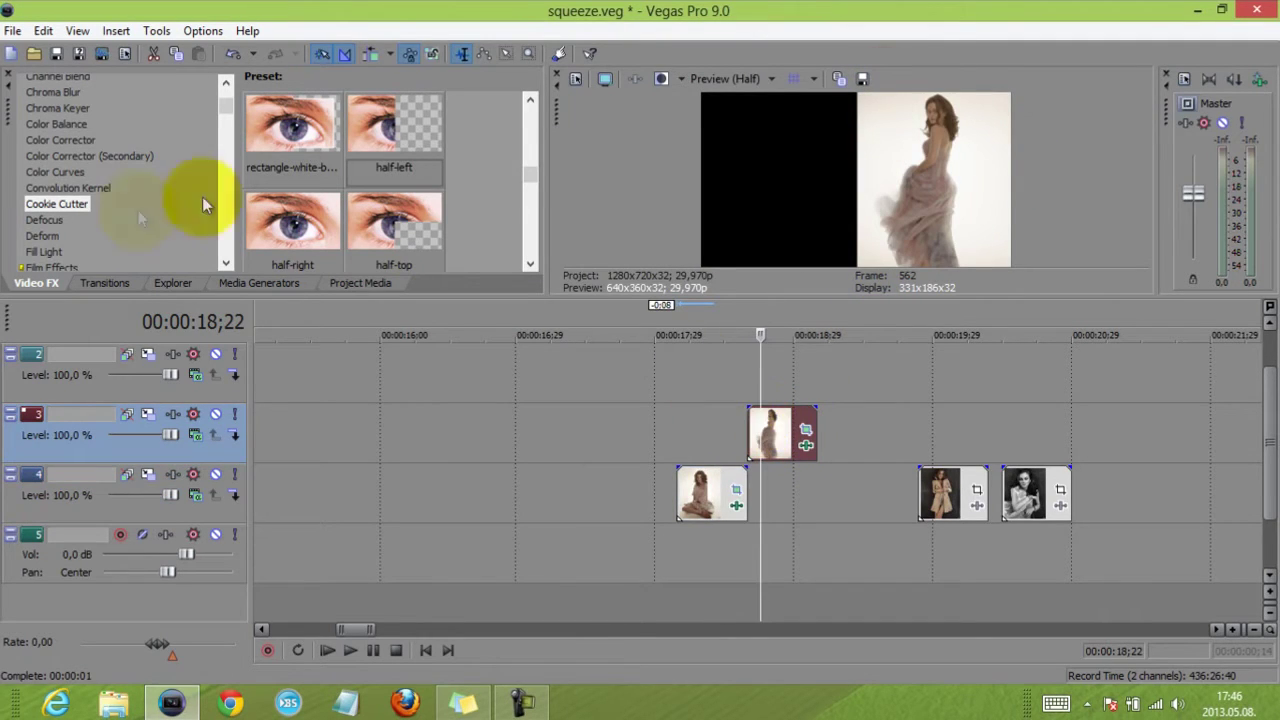
{"action": "left_click", "coordinate": [104, 283]}
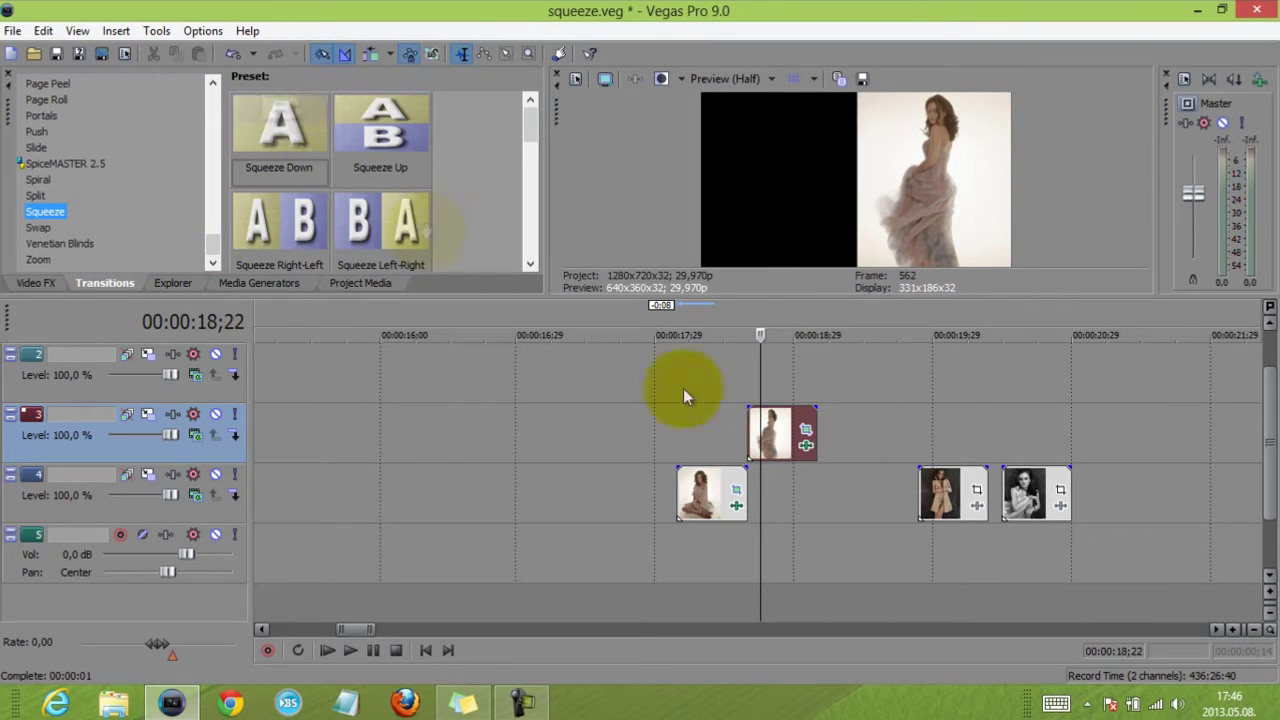
{"action": "left_click_drag", "start_coordinate": [817, 431], "coordinate": [872, 431]}
{"action": "scroll", "coordinate": [750, 400], "scroll_direction": "up", "scroll_amount": 3}
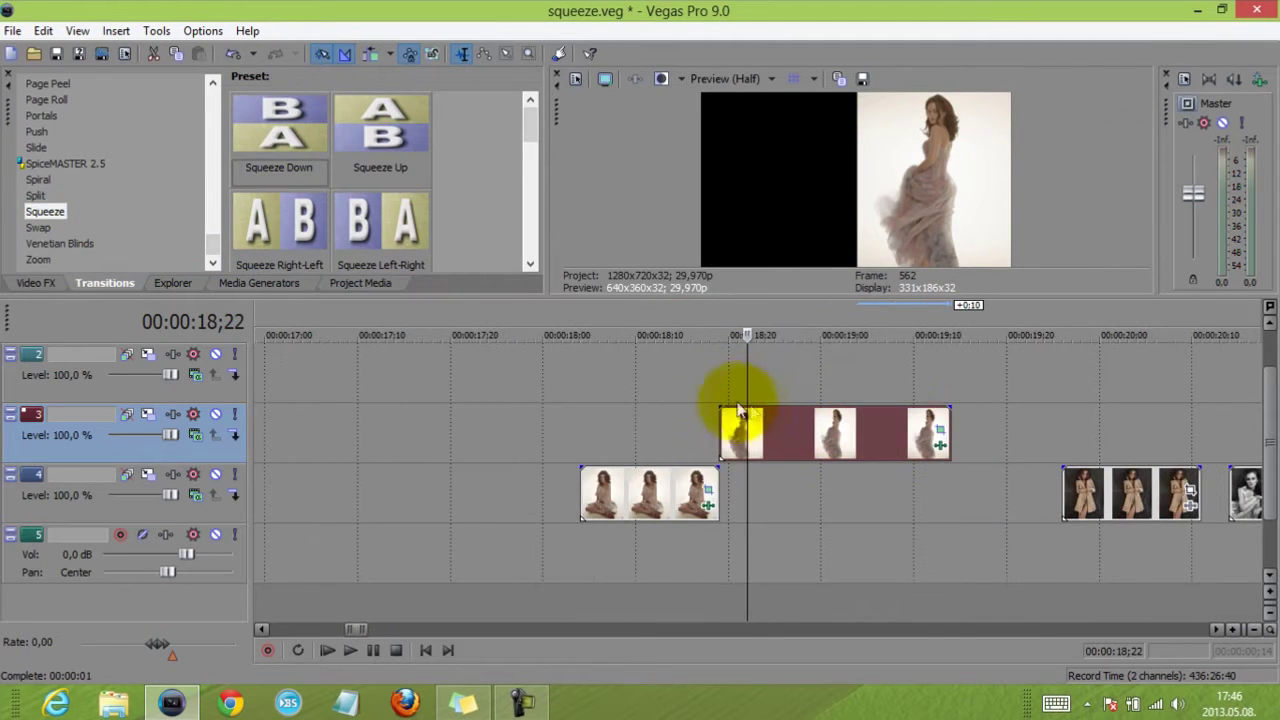
Step: Add a fade-in of about 10 frames to the track 3 photo and apply the Squeeze Right-Left transition to it
{"action": "left_click_drag", "start_coordinate": [724, 410], "coordinate": [810, 426]}
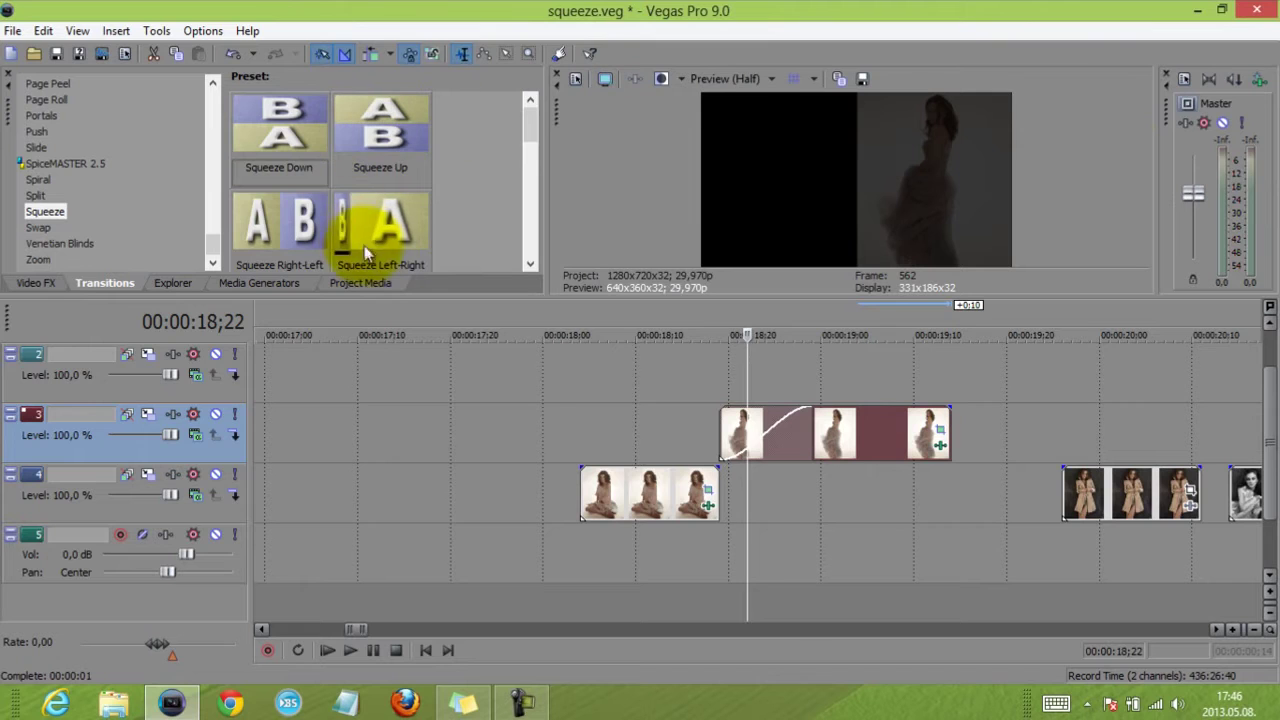
{"action": "left_click_drag", "start_coordinate": [290, 223], "coordinate": [778, 436]}
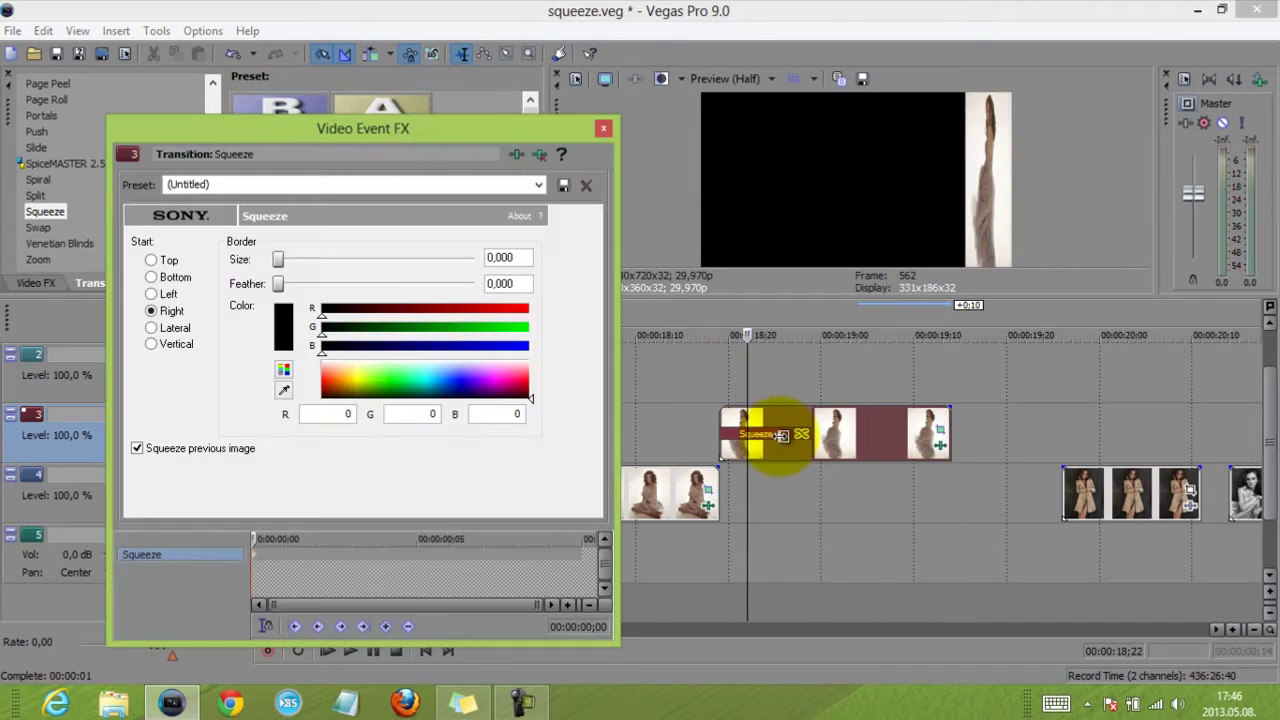
{"action": "left_click", "coordinate": [604, 128]}
Step: Extend the first track 4 photo by 25 frames to the end of the track 3 photo and check the preview
{"action": "left_click_drag", "start_coordinate": [712, 491], "coordinate": [950, 502]}
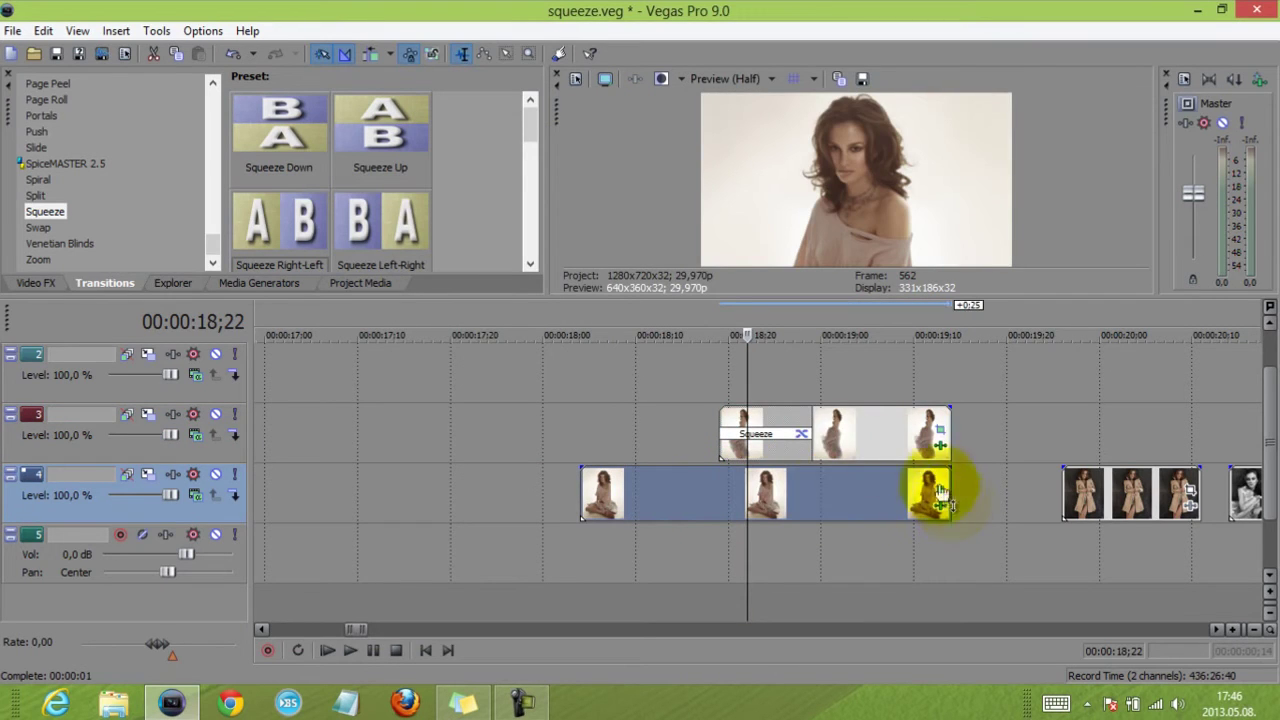
{"action": "left_click", "coordinate": [718, 376]}
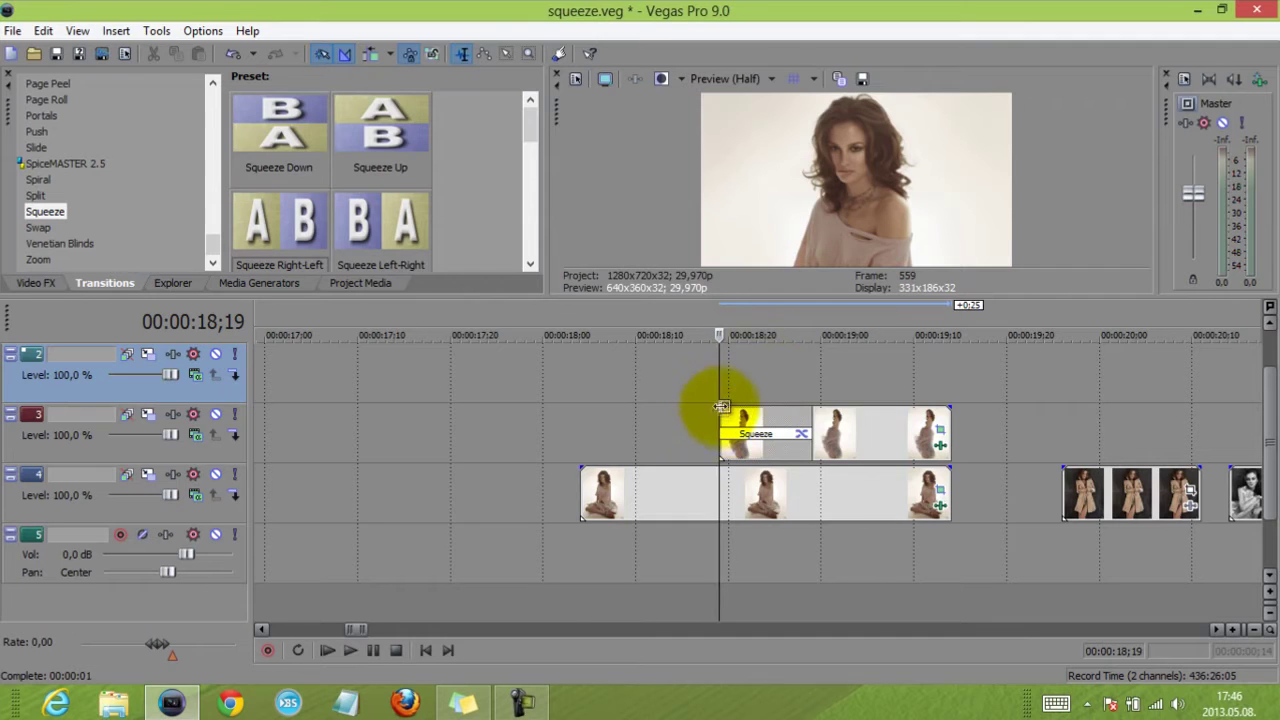
{"action": "left_click", "coordinate": [813, 384]}
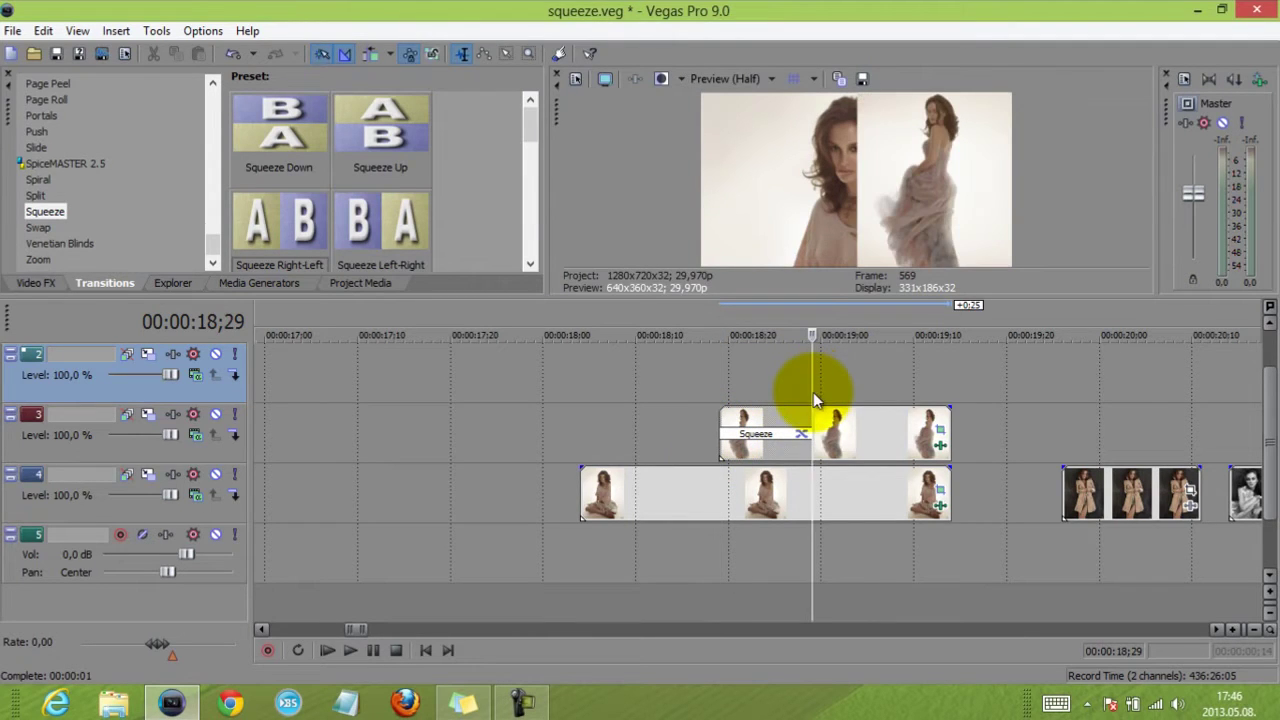
Step: Enable the Cookie Cutter effect on the first track 4 photo again
{"action": "left_click", "coordinate": [772, 485]}
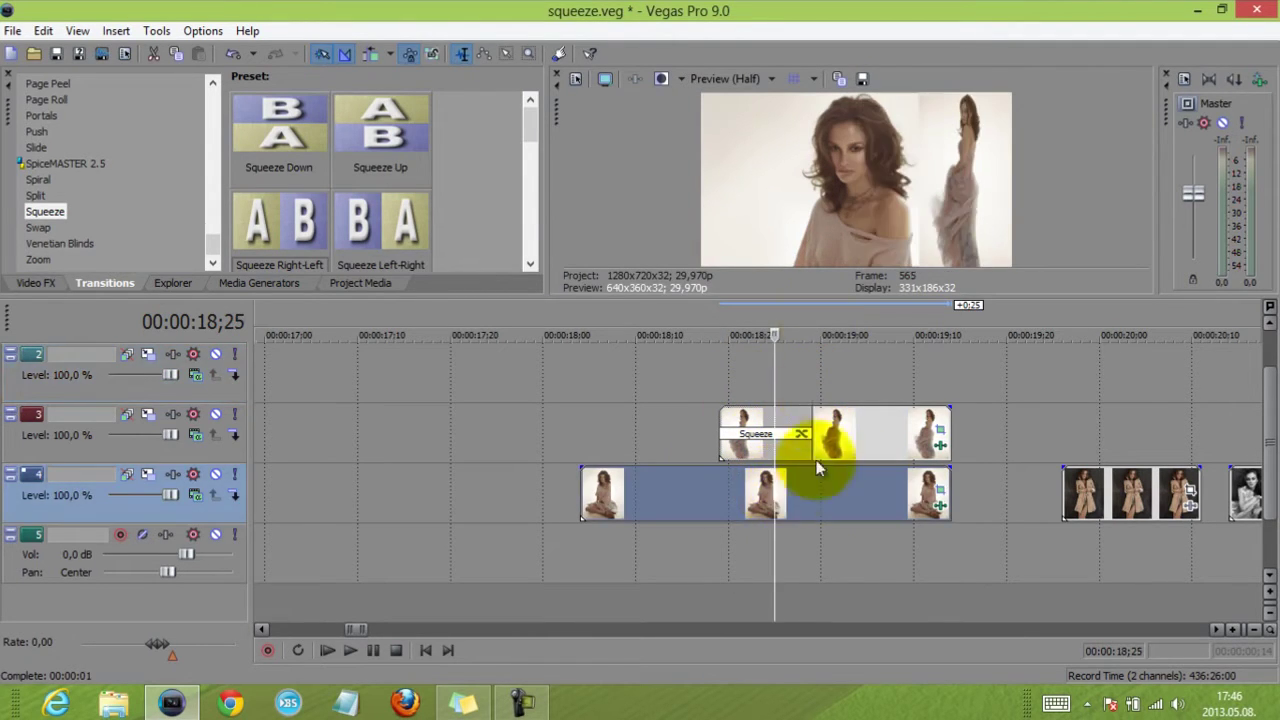
{"action": "left_click", "coordinate": [940, 512]}
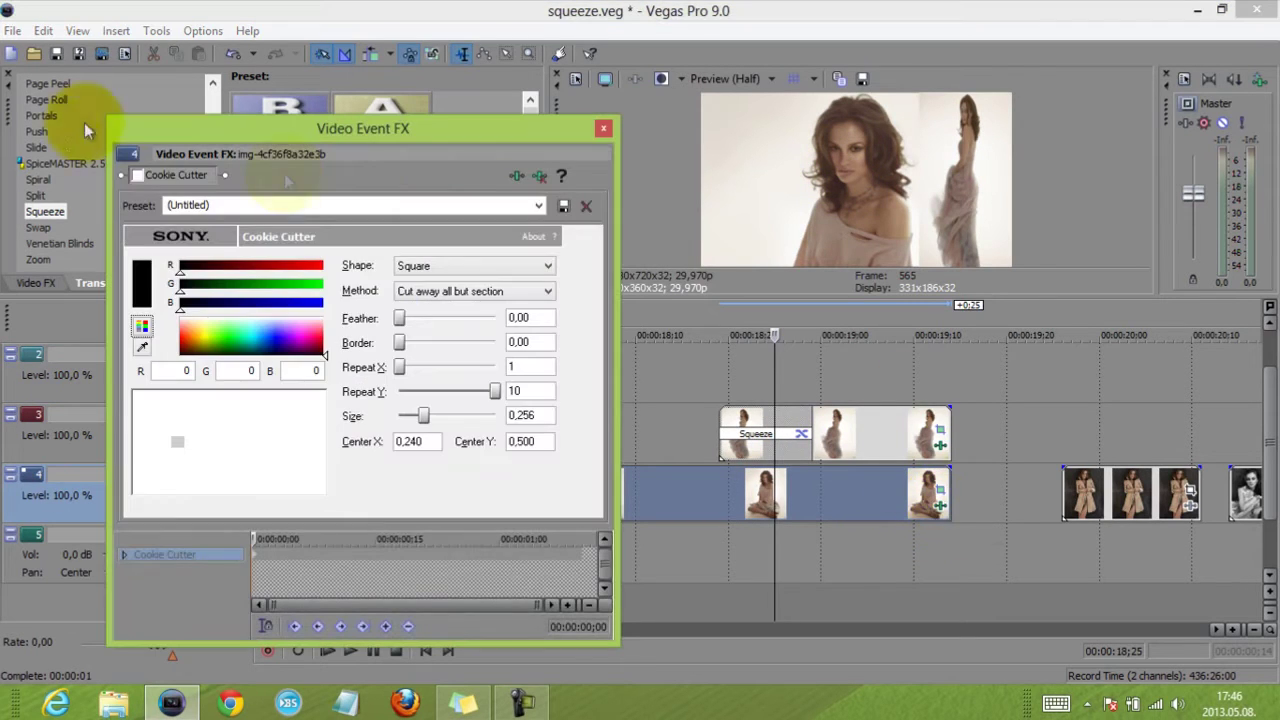
{"action": "left_click", "coordinate": [139, 177]}
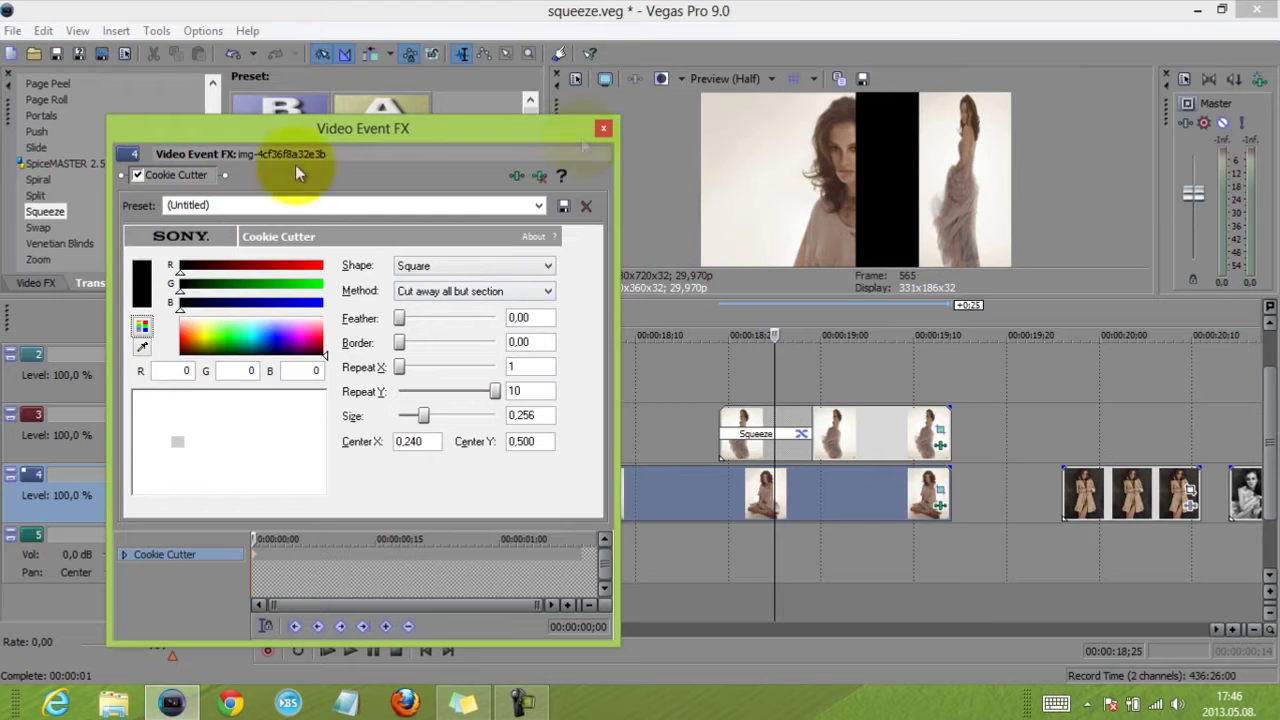
Step: Move the Cookie Cutter keyframe of the track 4 photo to 00:00:00;25, where the track 3 Squeeze transition ends
{"action": "left_click", "coordinate": [857, 383]}
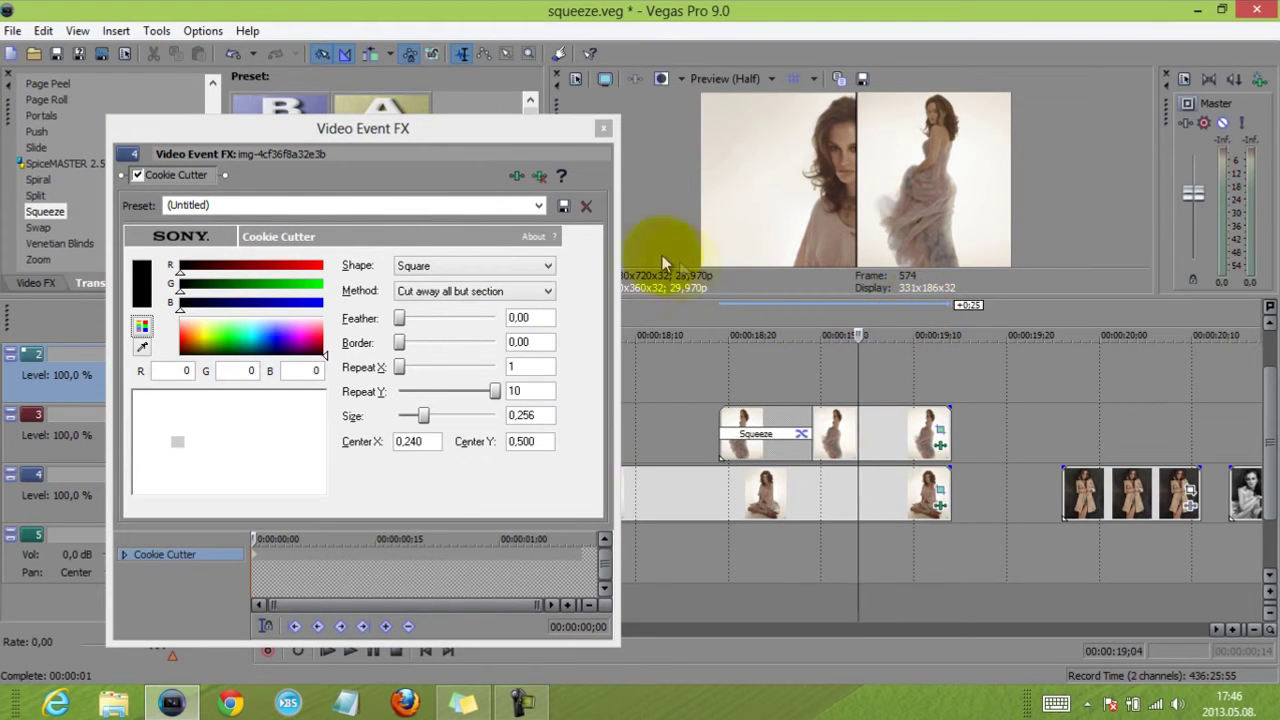
{"action": "left_click", "coordinate": [684, 373]}
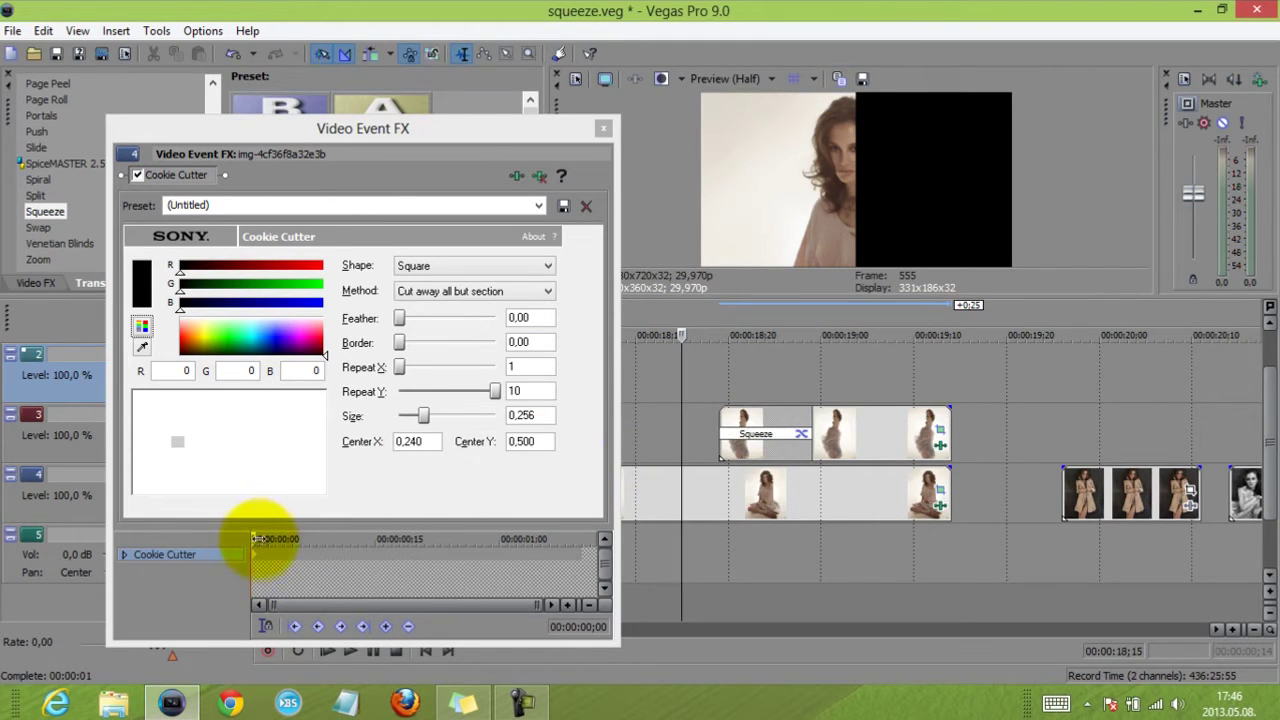
{"action": "left_click", "coordinate": [257, 540]}
{"action": "left_click_drag", "start_coordinate": [257, 540], "coordinate": [457, 556]}
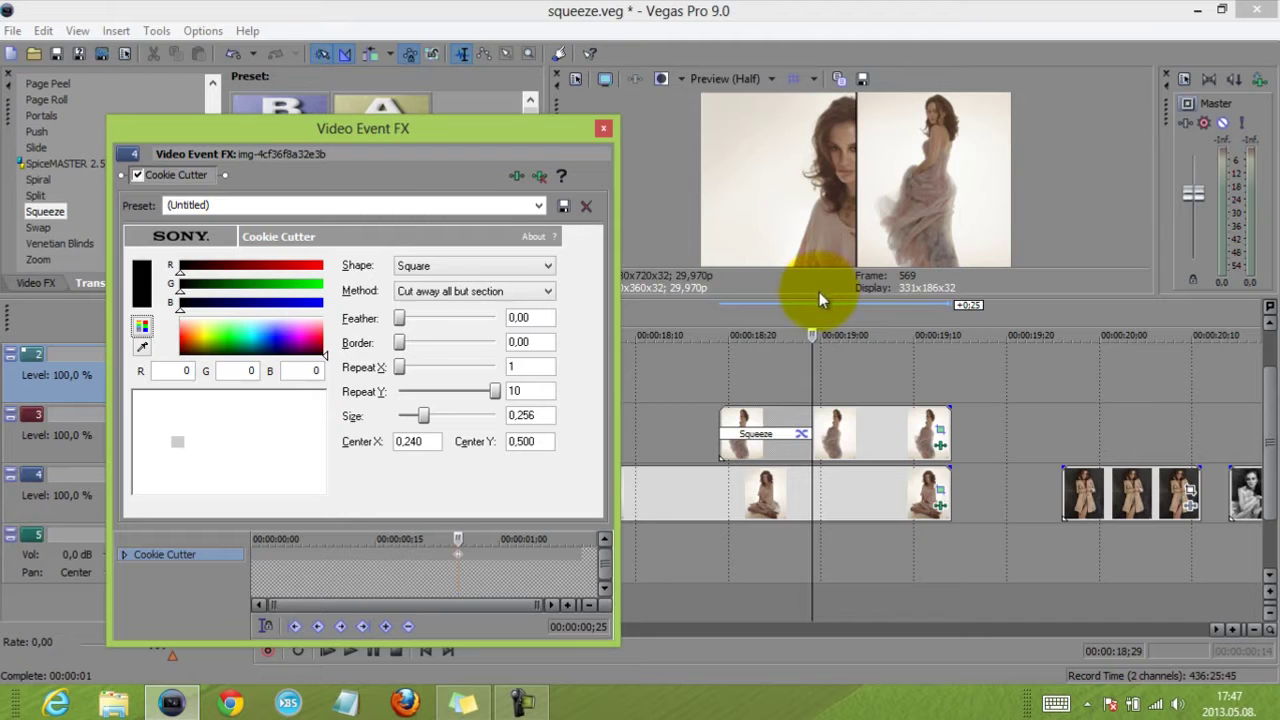
Step: Add a Cookie Cutter keyframe at 00:00:00;15, where the Squeeze transition starts, and set its size to 0,760
{"action": "left_click_drag", "start_coordinate": [455, 540], "coordinate": [372, 539]}
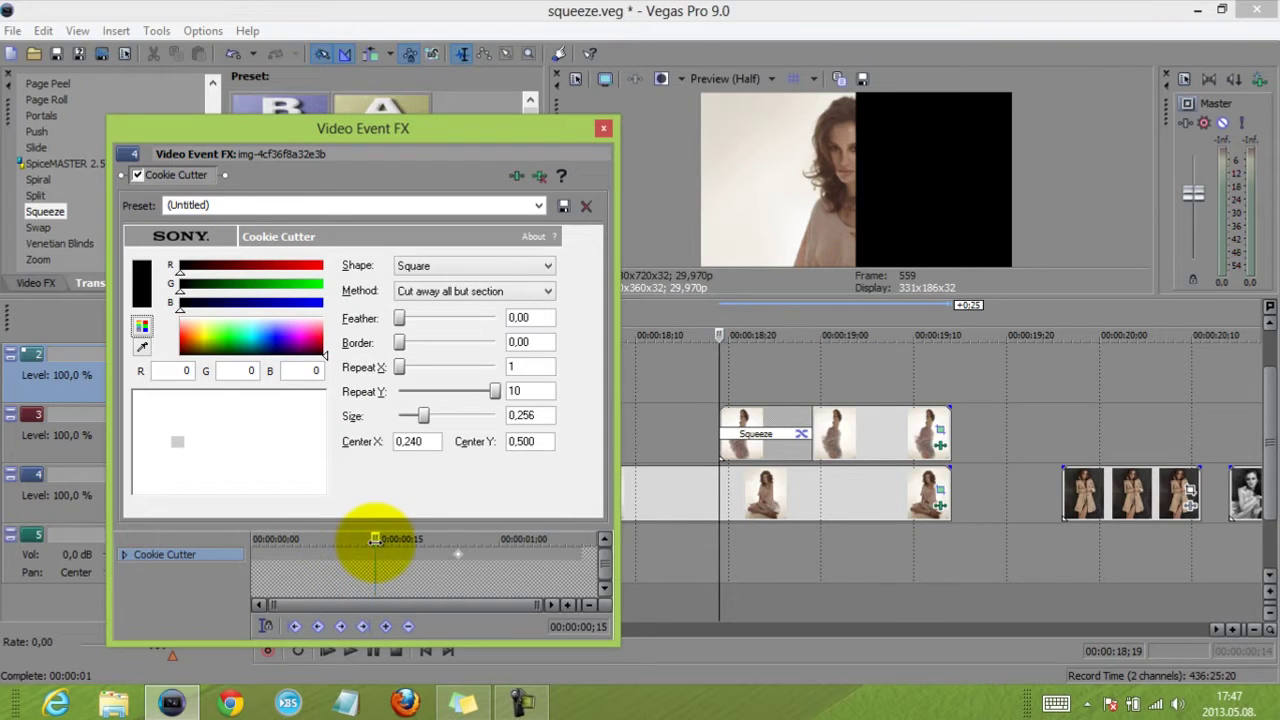
{"action": "left_click", "coordinate": [387, 627]}
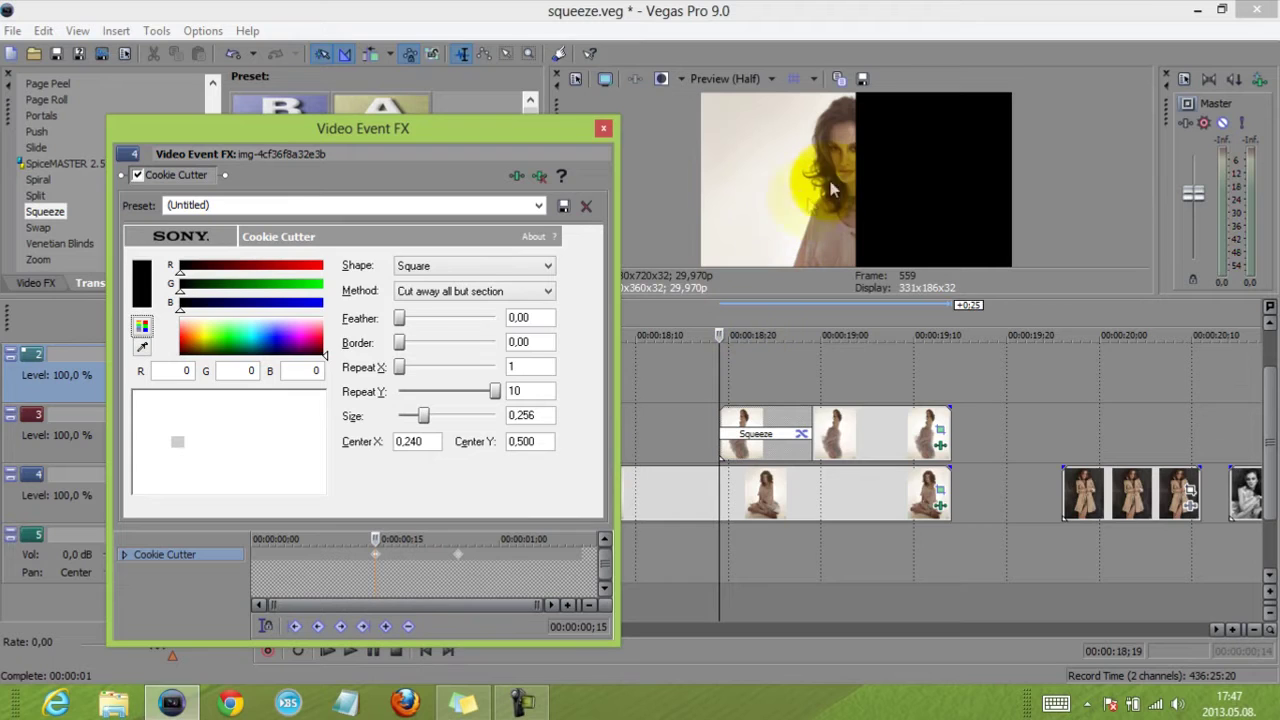
{"action": "left_click_drag", "start_coordinate": [820, 163], "coordinate": [752, 165]}
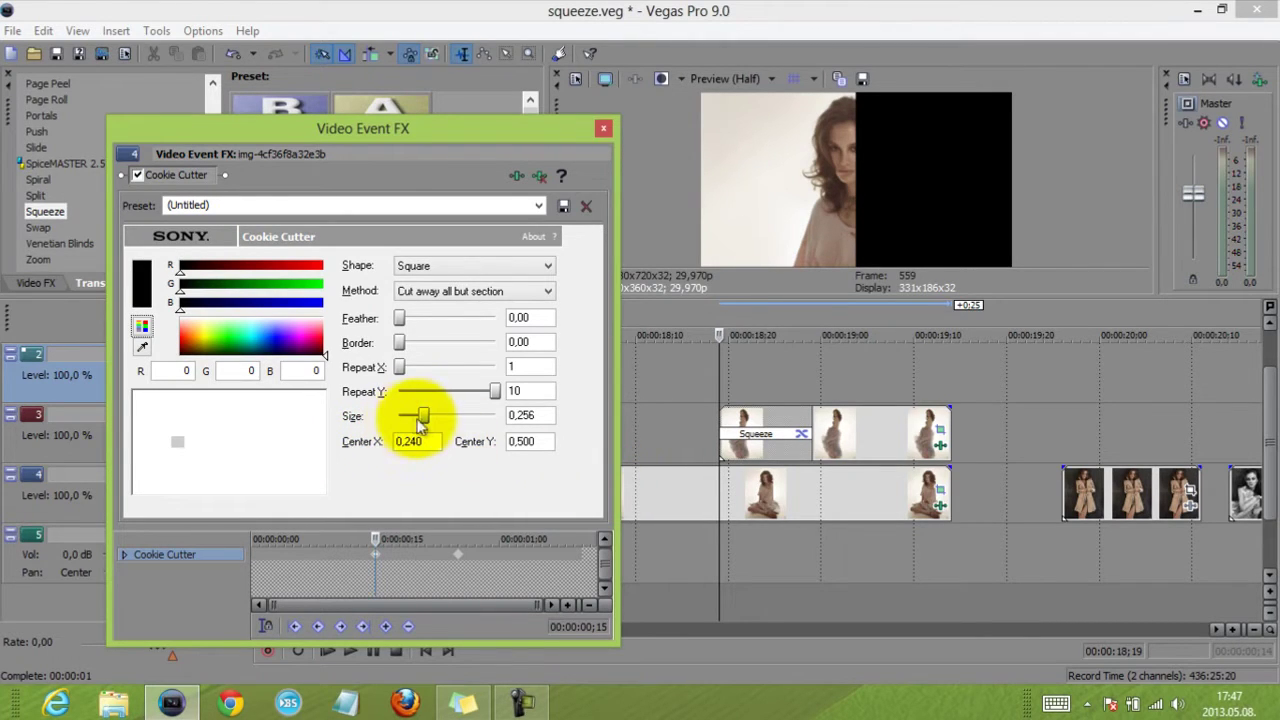
{"action": "left_click_drag", "start_coordinate": [443, 420], "coordinate": [469, 421]}
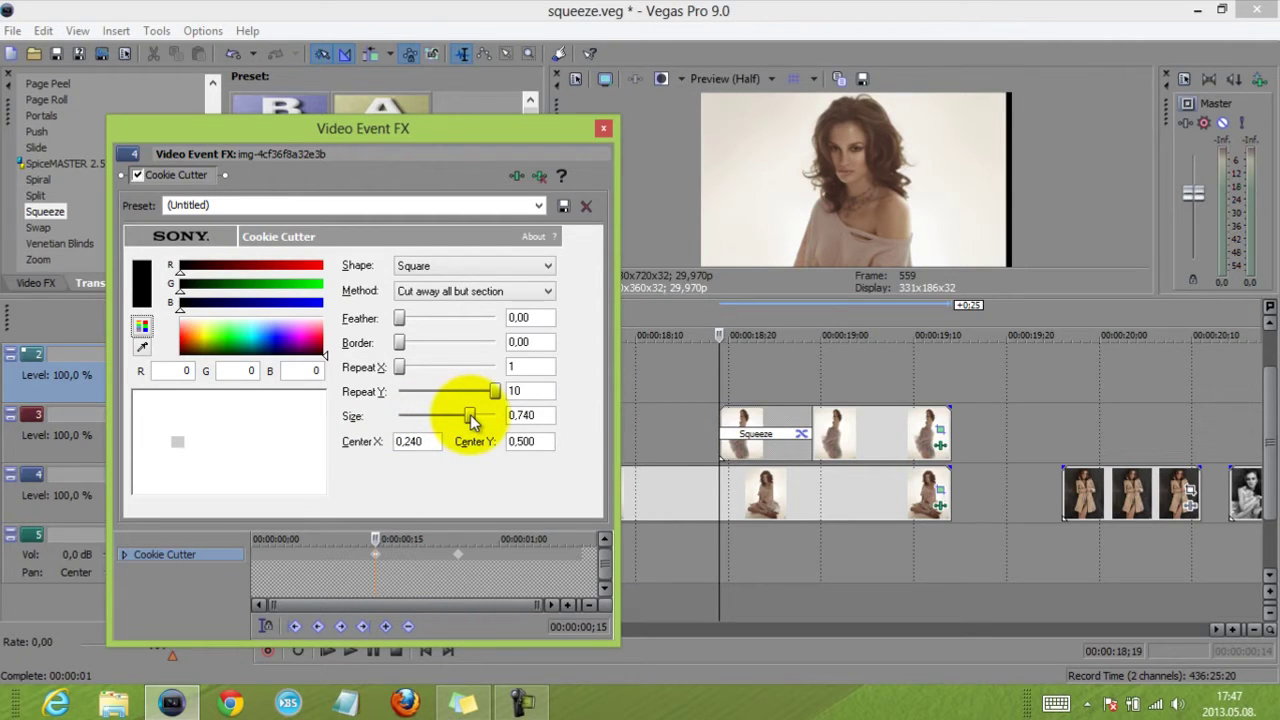
{"action": "mouse_move", "coordinate": [471, 421]}
{"action": "left_mouse_down"}
{"action": "mouse_move", "coordinate": [497, 415]}
{"action": "mouse_move", "coordinate": [473, 427]}
{"action": "left_mouse_up"}
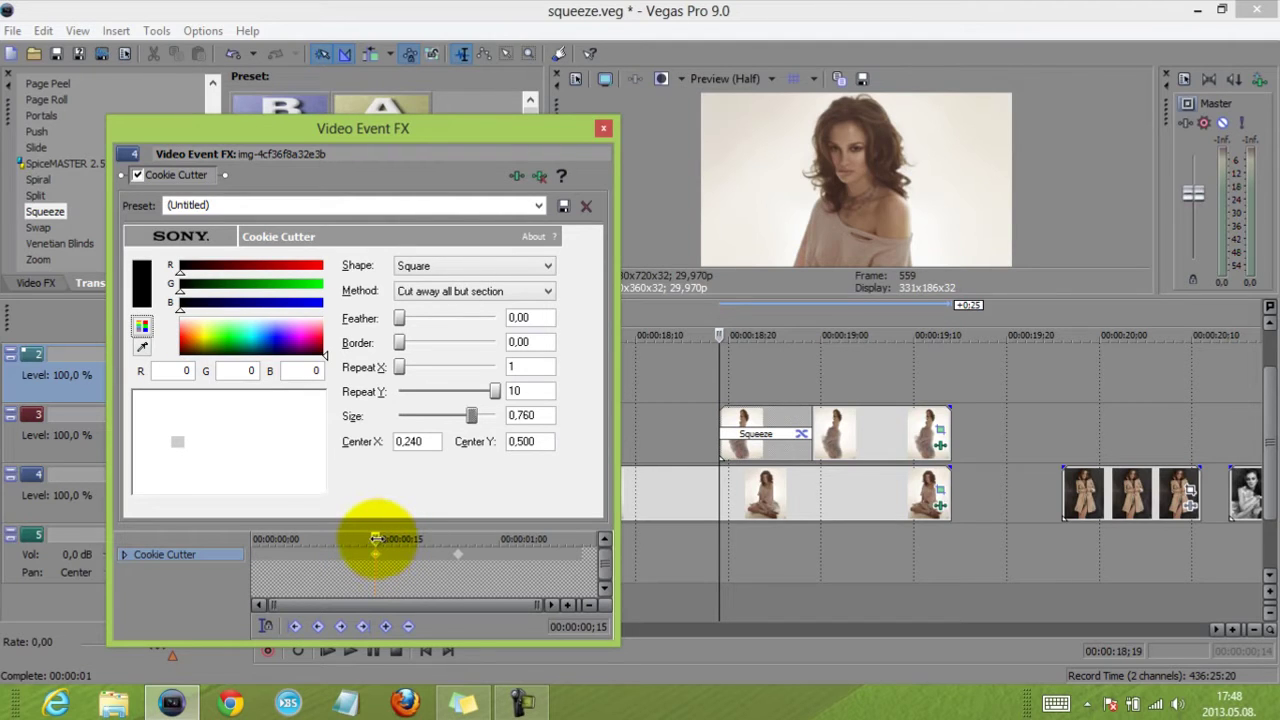
Step: Set the Cookie Cutter size to 0,700 at 00:00:00;16 and check the following frame
{"action": "left_click_drag", "start_coordinate": [377, 538], "coordinate": [386, 539]}
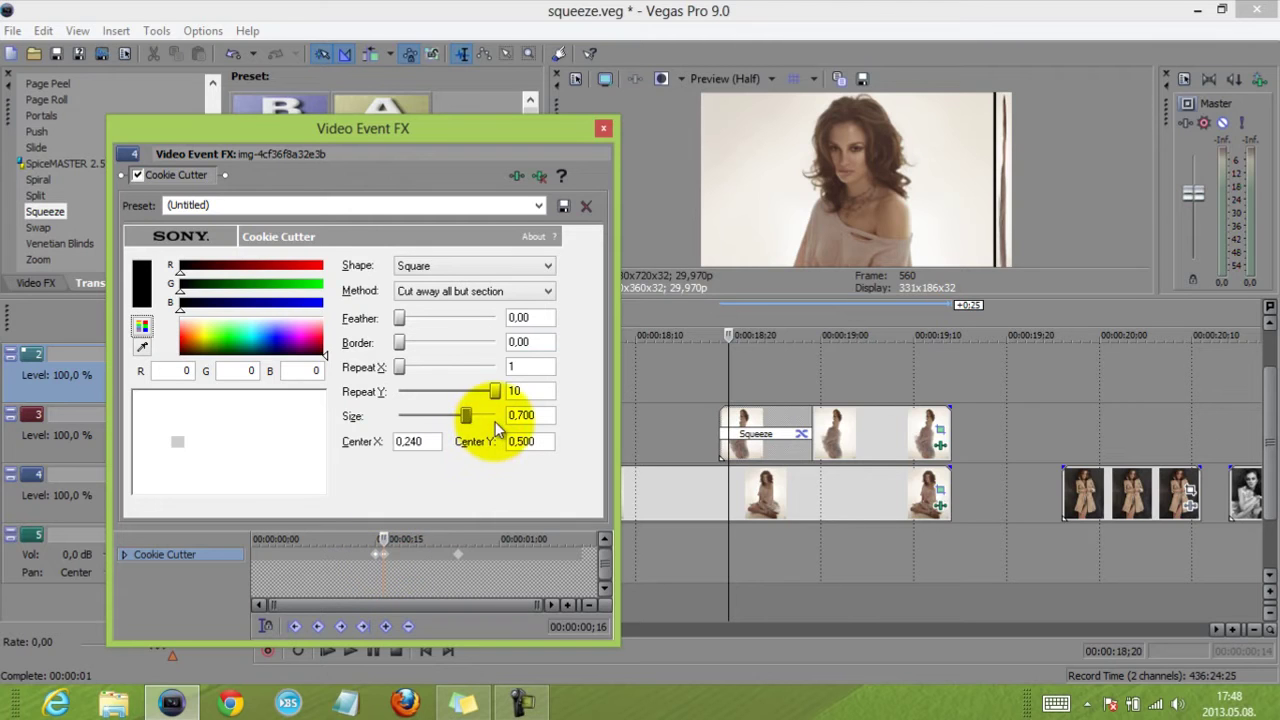
{"action": "left_click", "coordinate": [392, 540]}
{"action": "mouse_move", "coordinate": [392, 540]}
{"action": "left_mouse_down"}
{"action": "mouse_move", "coordinate": [380, 534]}
{"action": "mouse_move", "coordinate": [392, 540]}
{"action": "left_mouse_up"}
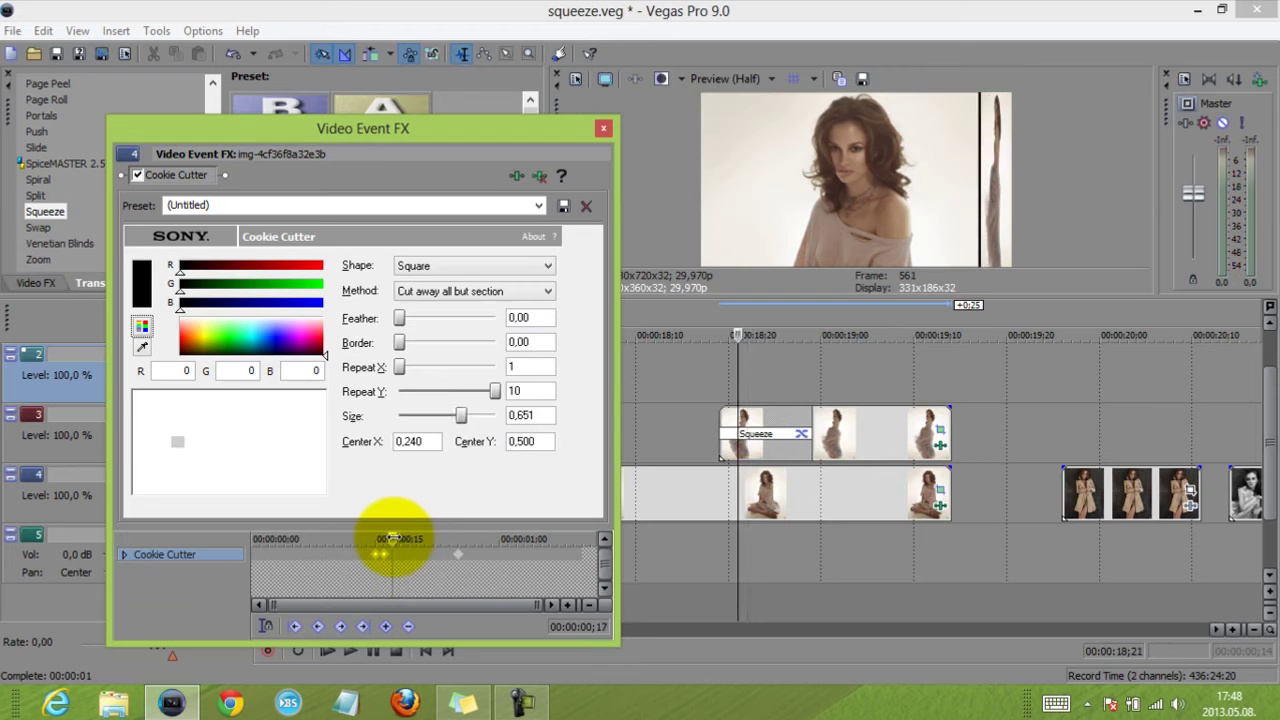
Step: Enlarge the video preview, check the Cookie Cutter animation up to 00:00:00;25 and close the effect settings
{"action": "left_click_drag", "start_coordinate": [915, 308], "coordinate": [920, 404]}
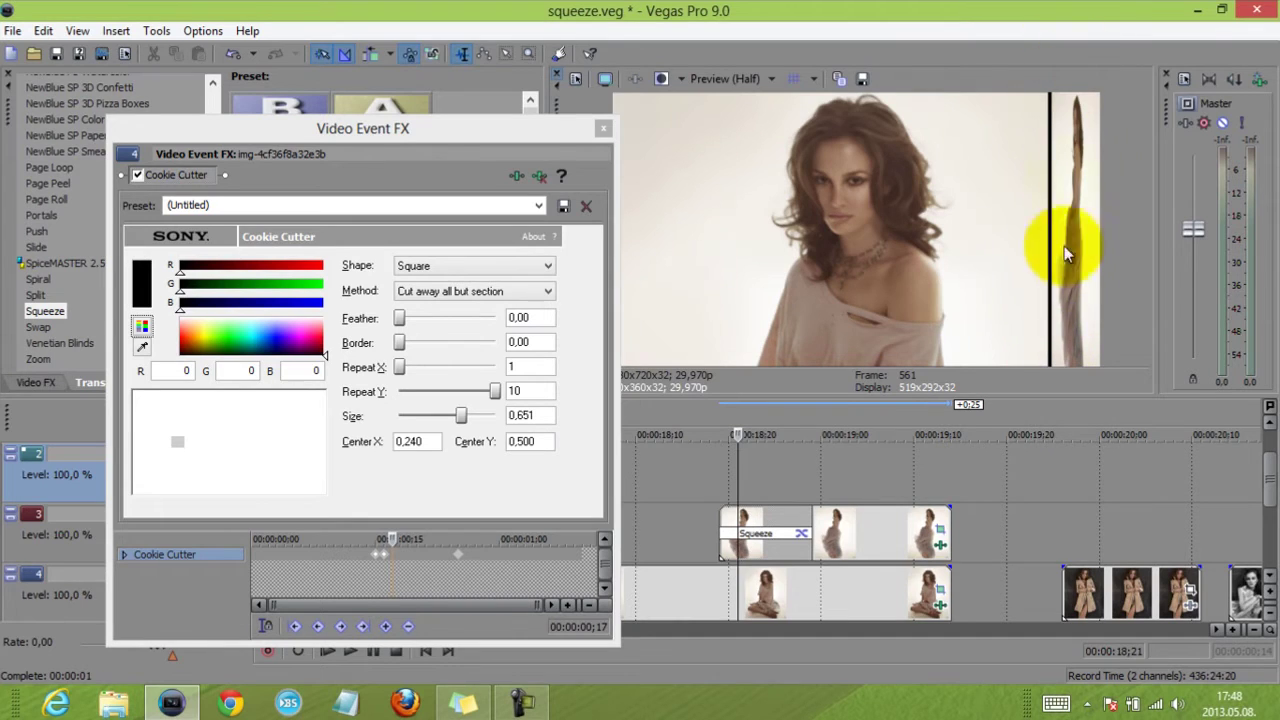
{"action": "left_click", "coordinate": [408, 541]}
{"action": "left_click_drag", "start_coordinate": [408, 541], "coordinate": [458, 540]}
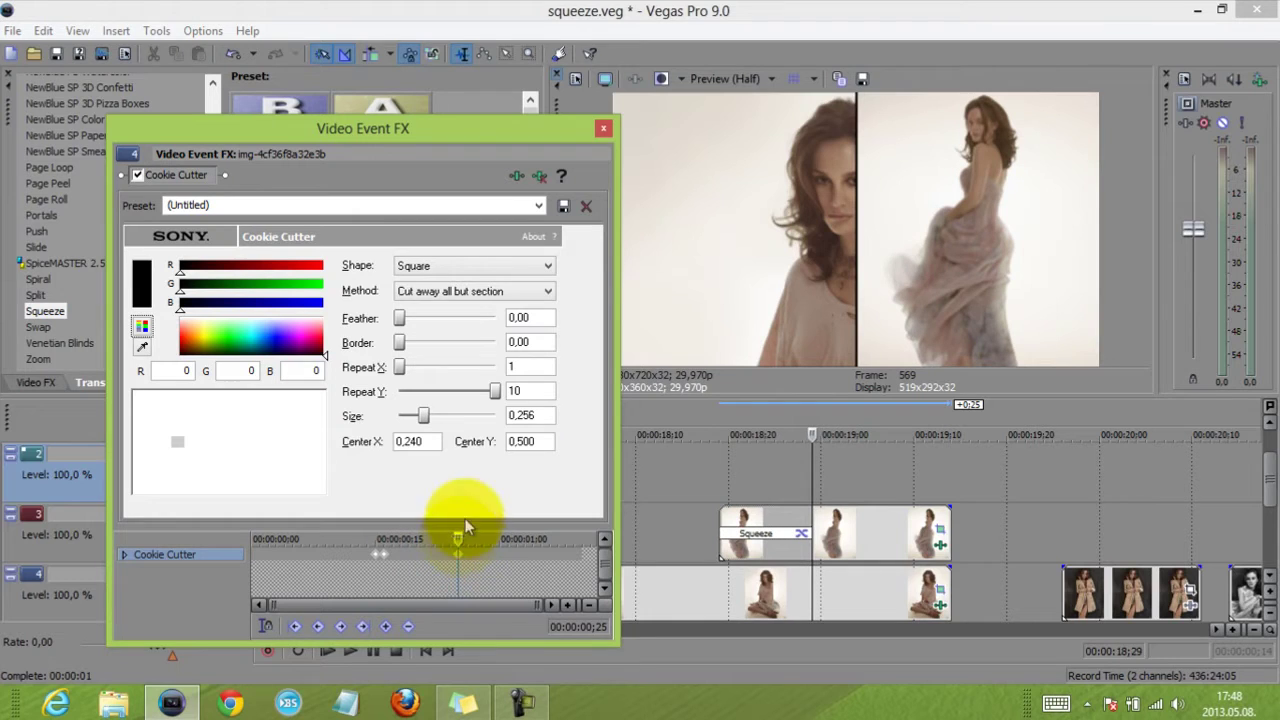
{"action": "left_click", "coordinate": [604, 129]}
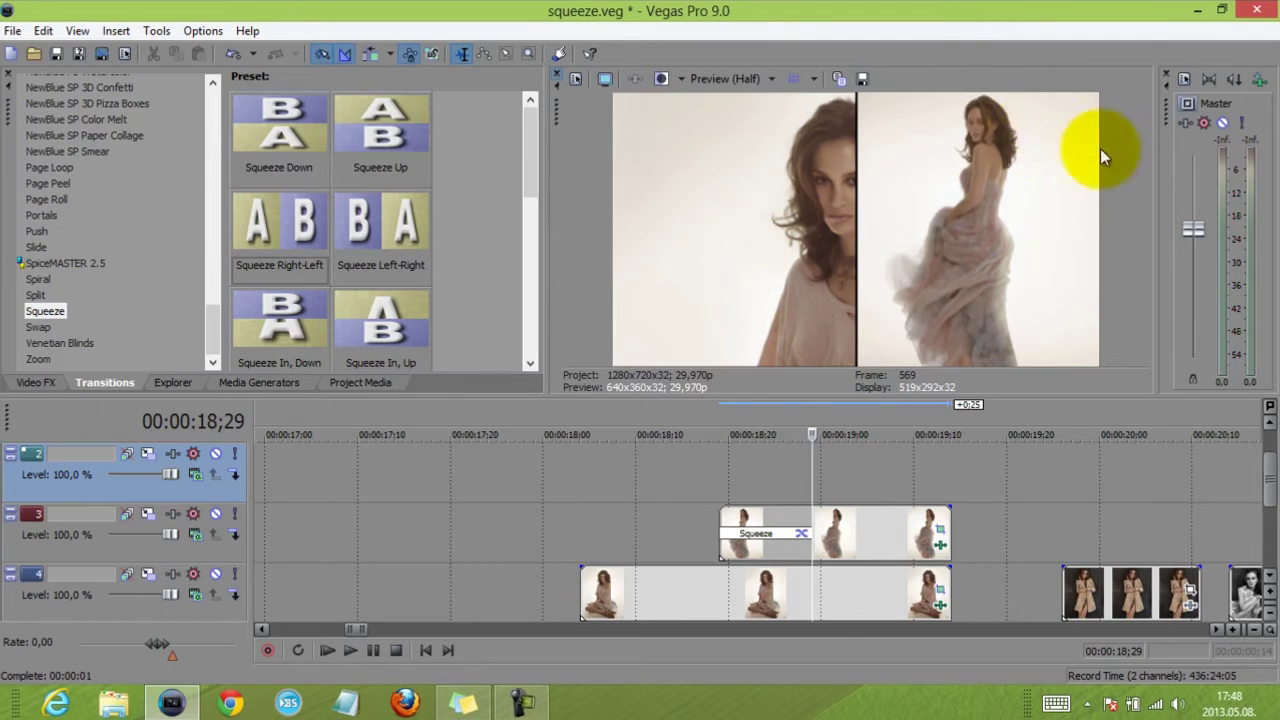
Step: Add Pan/Crop position keyframes to the track 4 photo at 00:00:00;15 and 00:00:00;25
{"action": "left_click", "coordinate": [940, 597]}
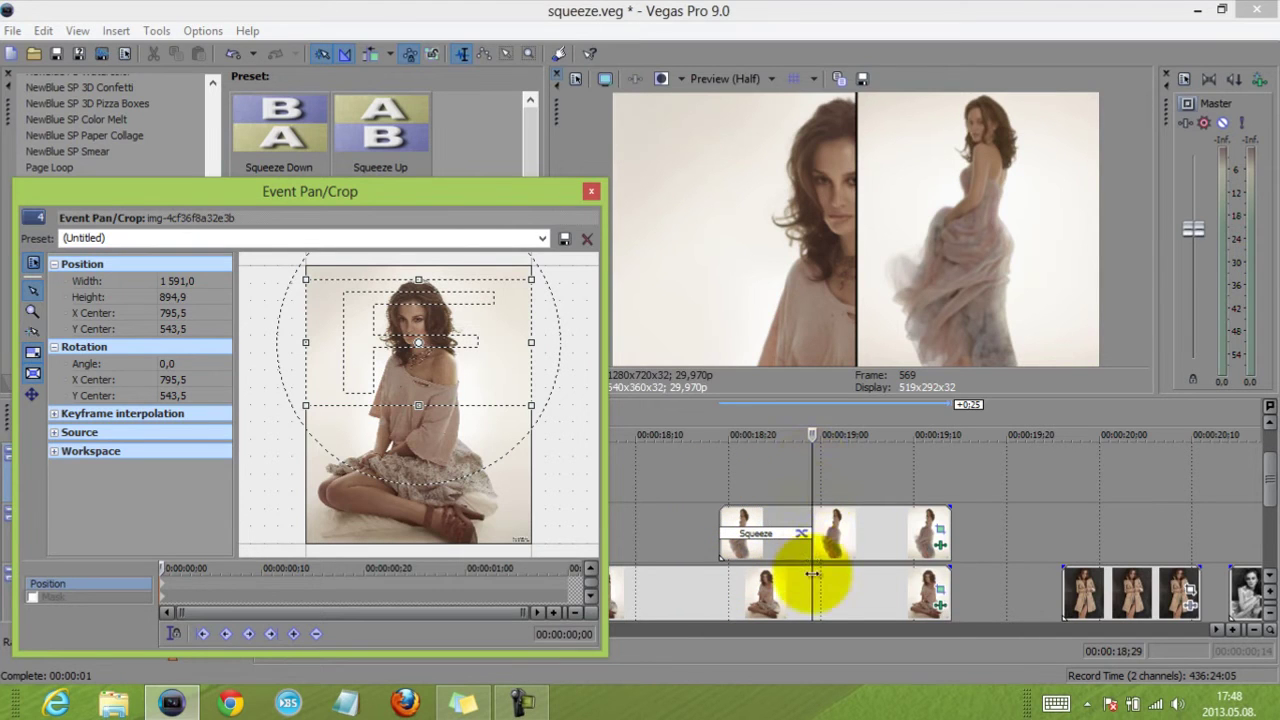
{"action": "left_click_drag", "start_coordinate": [171, 571], "coordinate": [312, 568]}
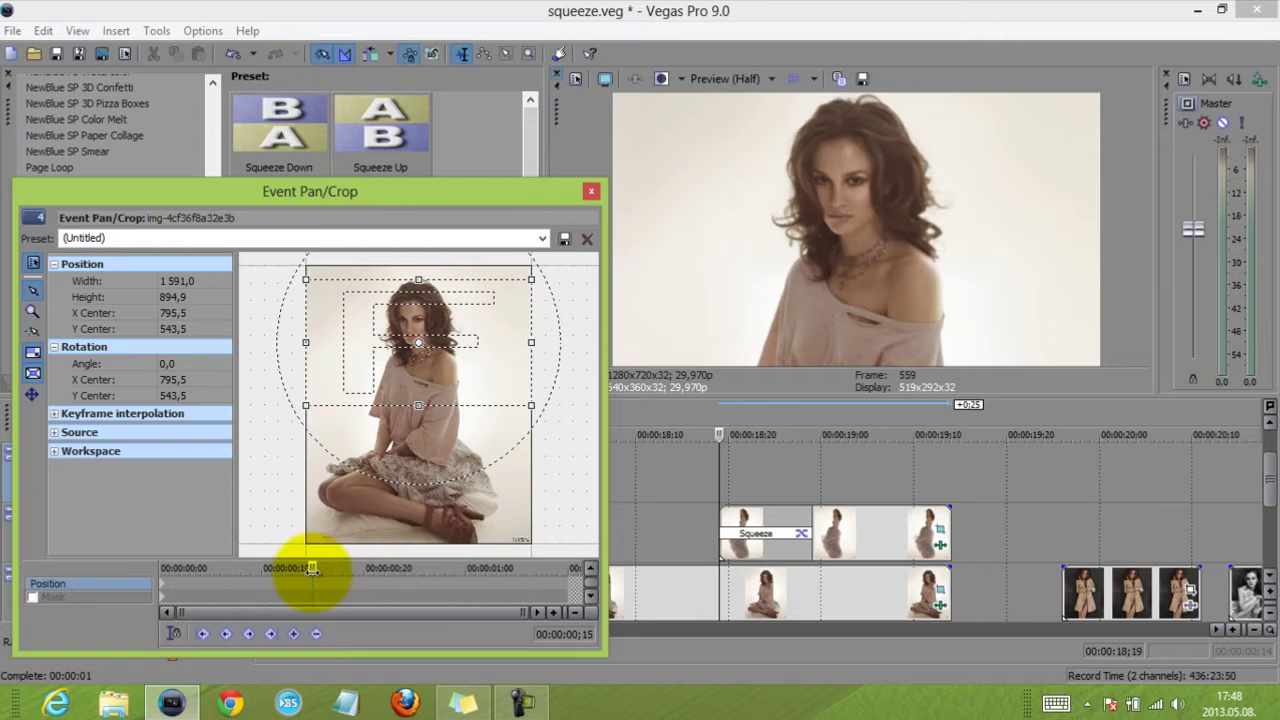
{"action": "left_click", "coordinate": [293, 634]}
{"action": "left_click_drag", "start_coordinate": [312, 568], "coordinate": [403, 590]}
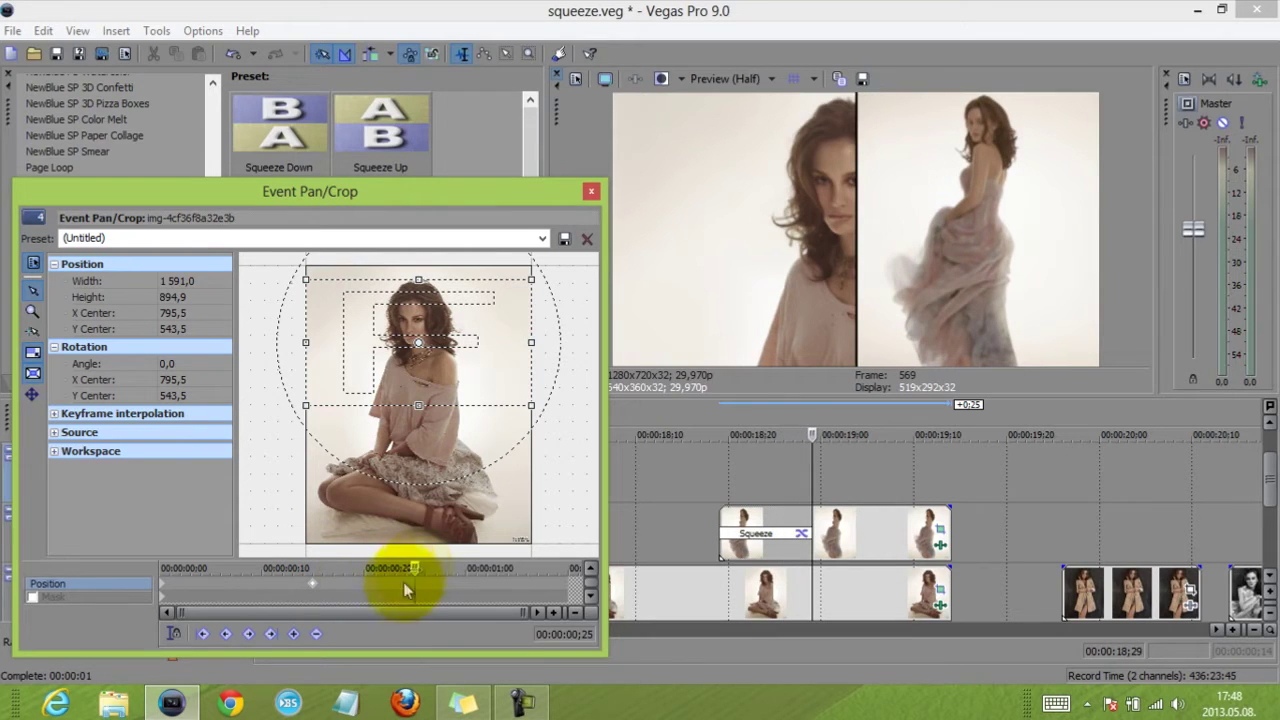
{"action": "left_click", "coordinate": [293, 635]}
Step: At 00:00:00;25, enlarge the crop frame to about 2 158 × 1 214 and centre it near X 1 254, Y 683 to fit the woman in the left half
{"action": "left_click", "coordinate": [32, 395]}
{"action": "left_click_drag", "start_coordinate": [380, 354], "coordinate": [427, 362]}
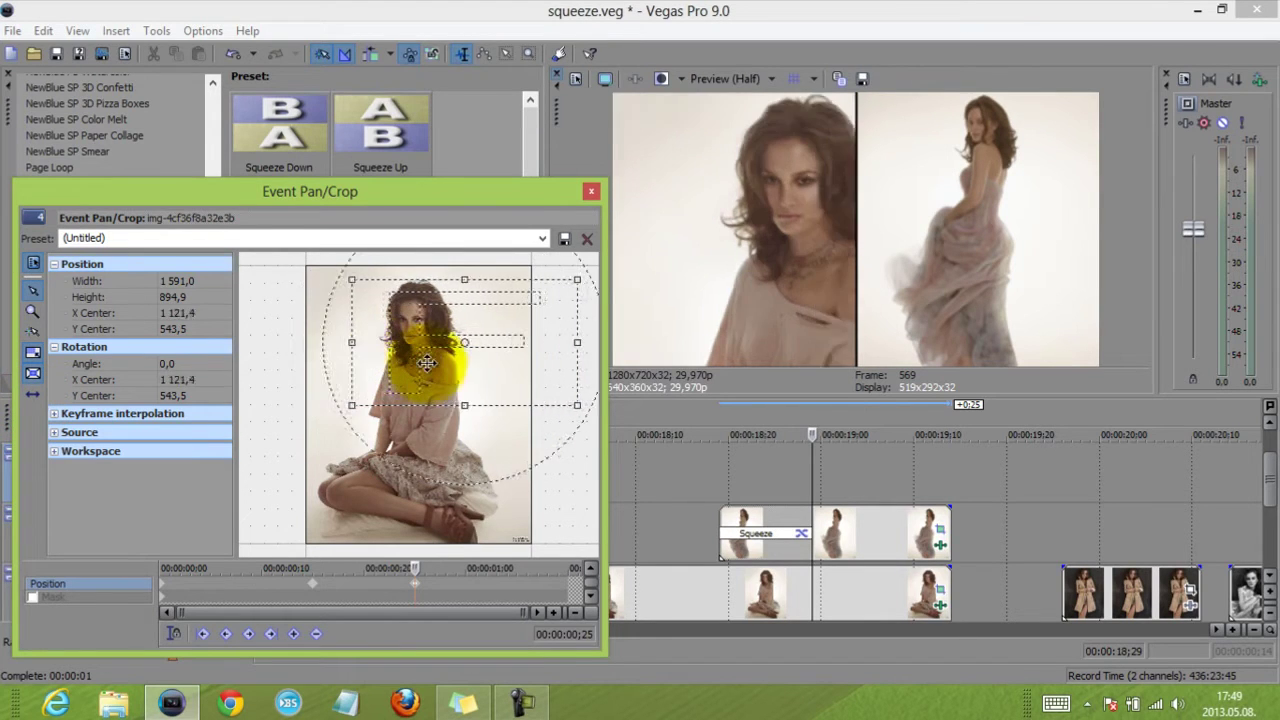
{"action": "left_click_drag", "start_coordinate": [458, 405], "coordinate": [461, 432]}
{"action": "left_click", "coordinate": [32, 395]}
{"action": "left_click_drag", "start_coordinate": [500, 367], "coordinate": [506, 385]}
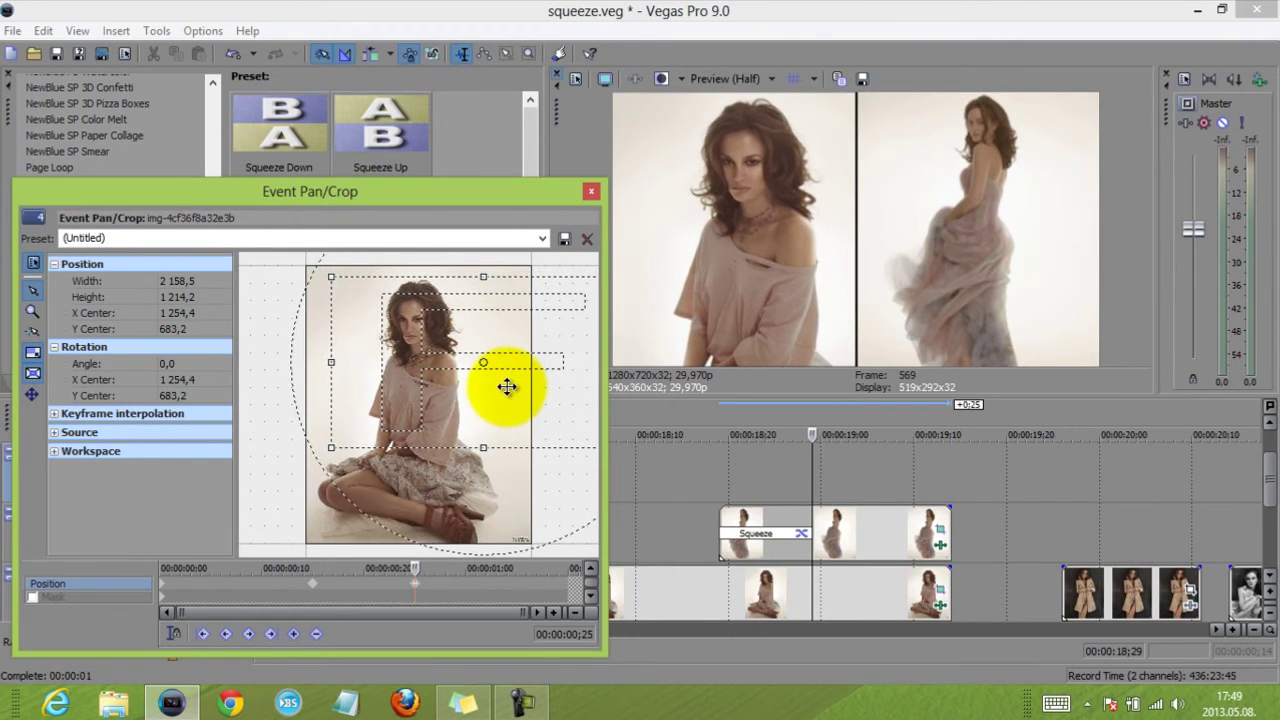
{"action": "left_click", "coordinate": [591, 191]}
Step: Play the squeeze animation from 00:00:18;19 to check how both photos move
{"action": "left_click", "coordinate": [718, 464]}
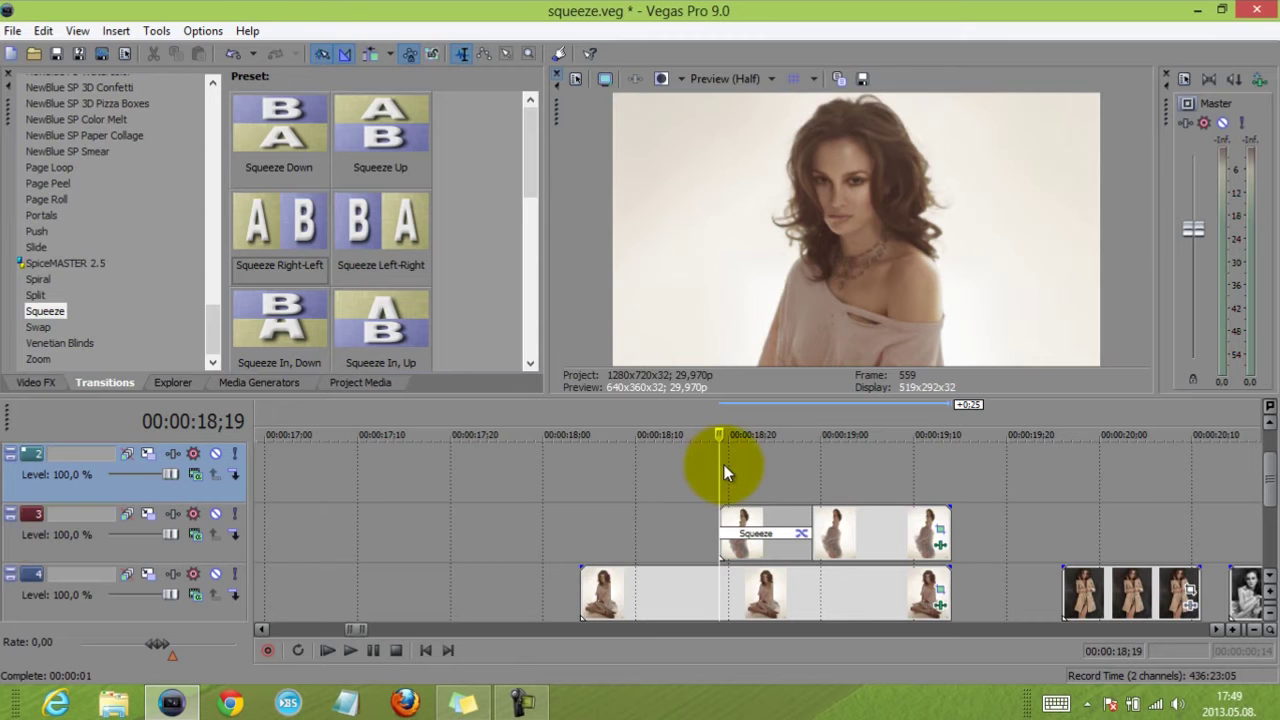
{"action": "key", "text": "space"}
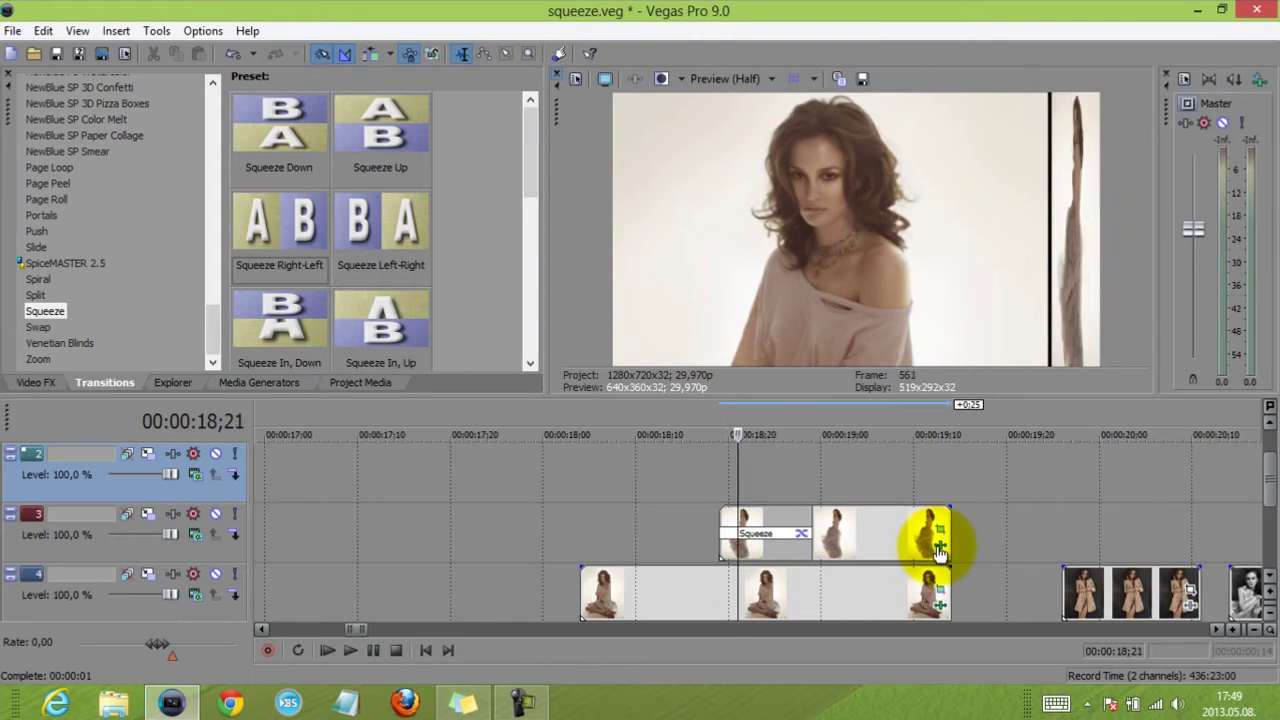
{"action": "key", "text": "space"}
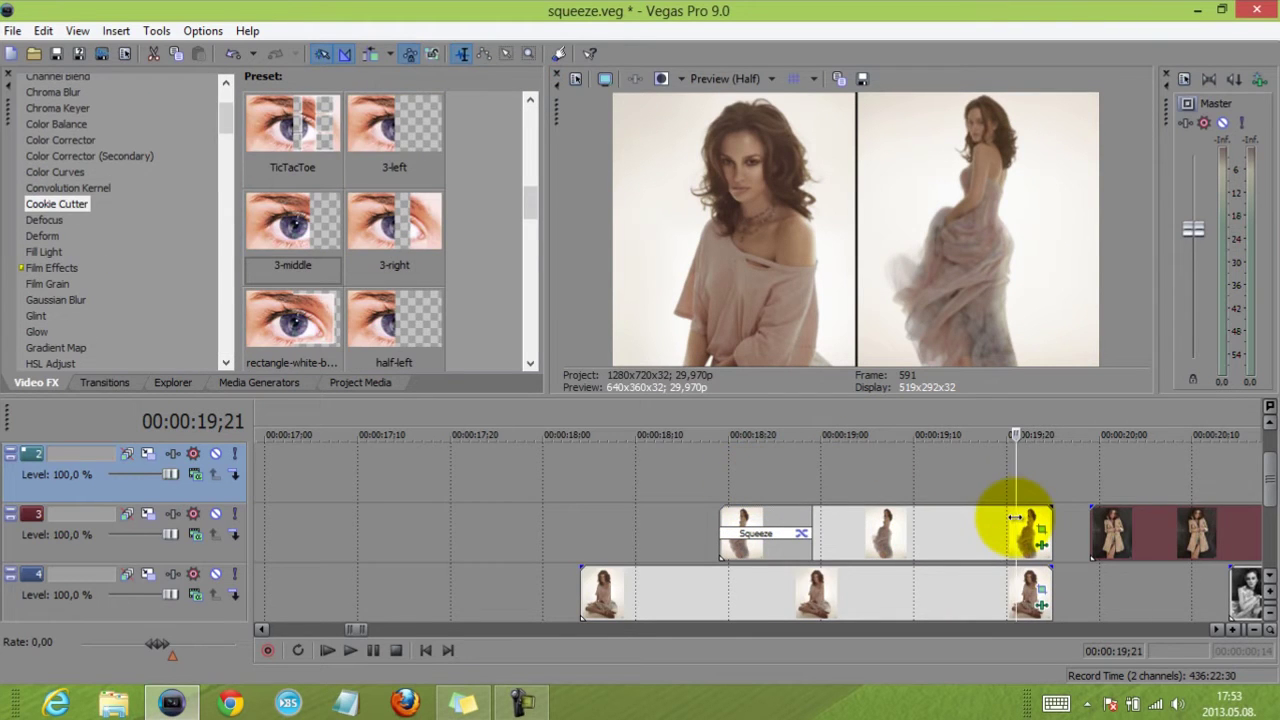
Step: Move the trench coat photo from track 3 up to track 2, starting at about 00:00:19;06 above the split-screen photos
{"action": "left_click", "coordinate": [1130, 543]}
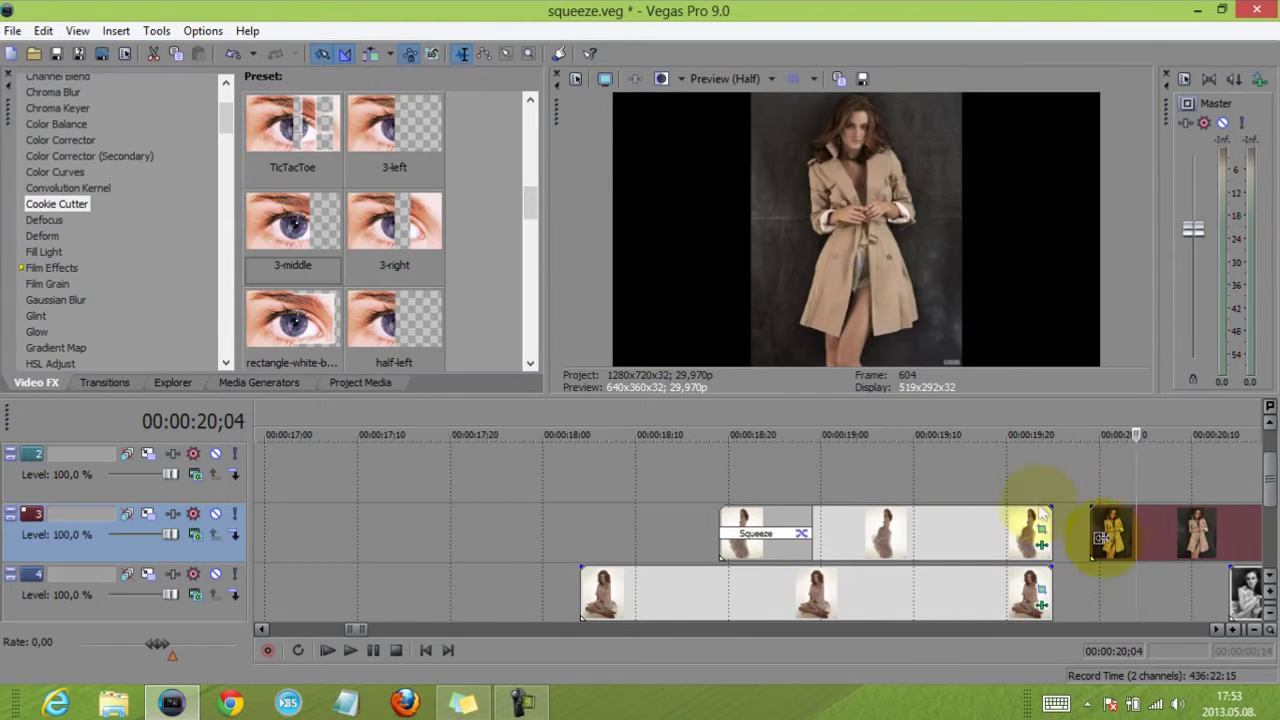
{"action": "left_click", "coordinate": [950, 475]}
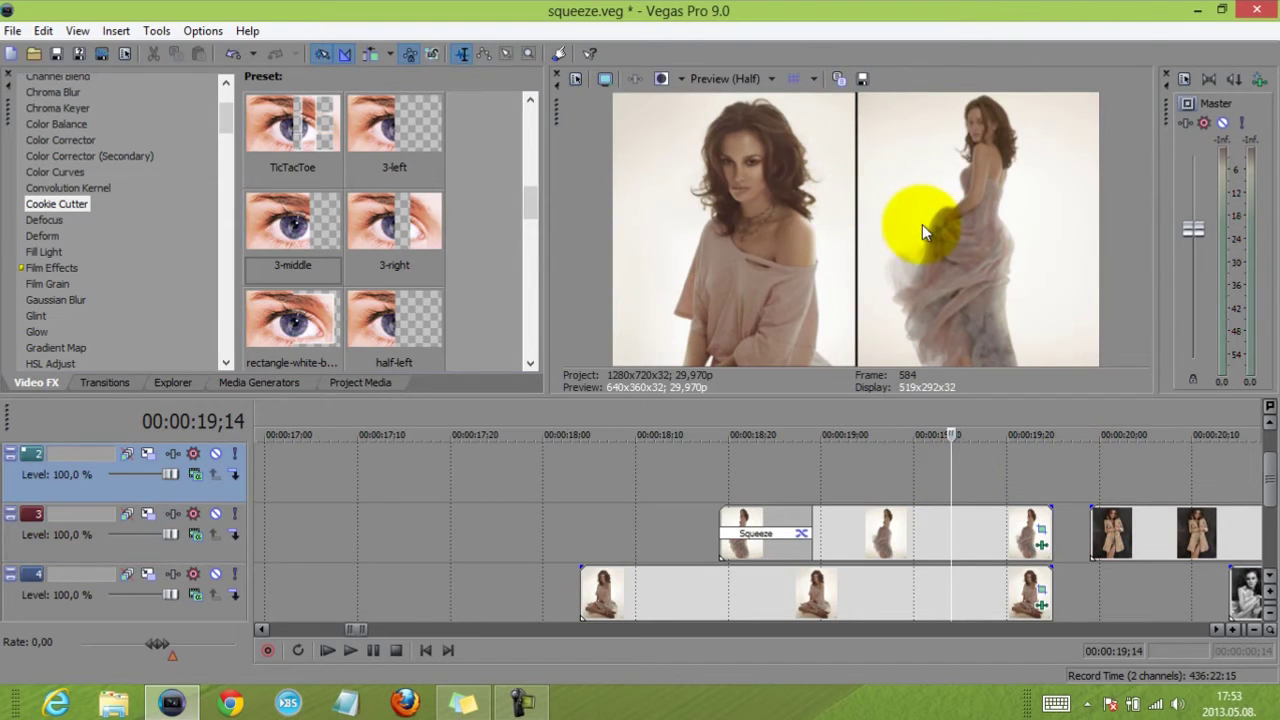
{"action": "left_click_drag", "start_coordinate": [1129, 532], "coordinate": [869, 484]}
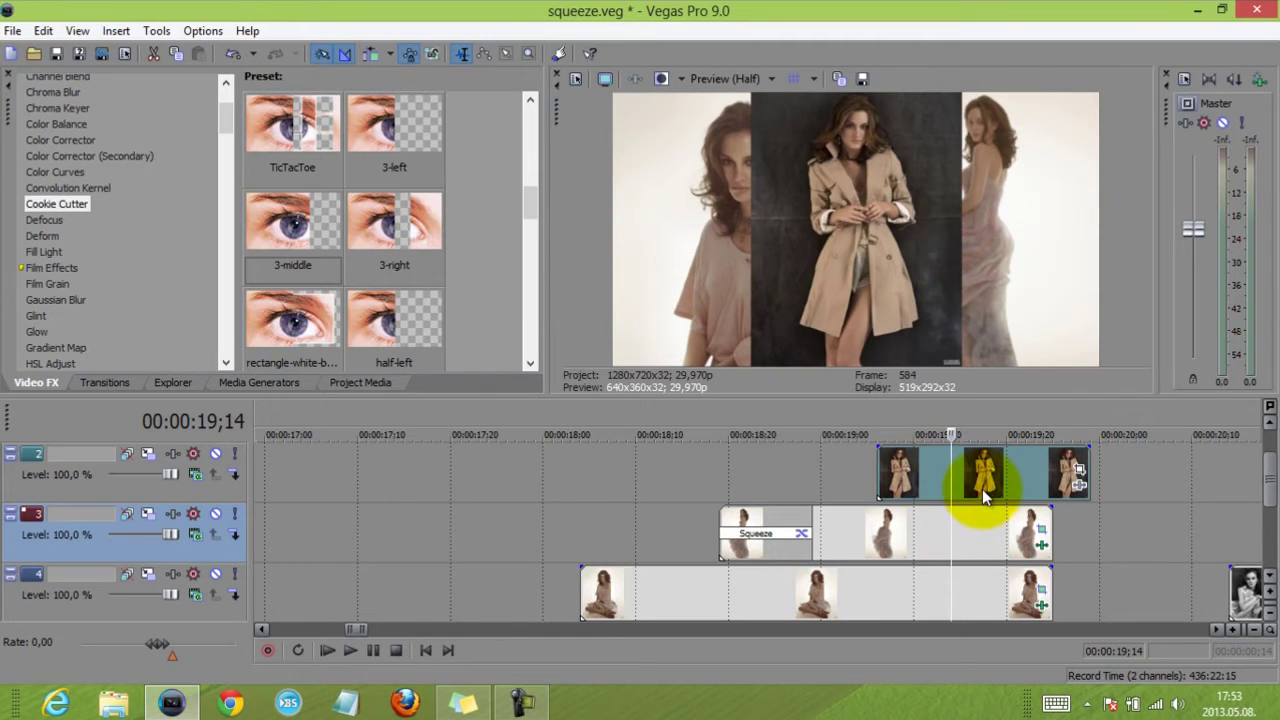
Step: Match the track 2 photo's crop to the output aspect and apply the 3-middle Cookie Cutter preset to it
{"action": "left_click", "coordinate": [1079, 469]}
{"action": "right_click", "coordinate": [490, 332]}
{"action": "left_click", "coordinate": [560, 419]}
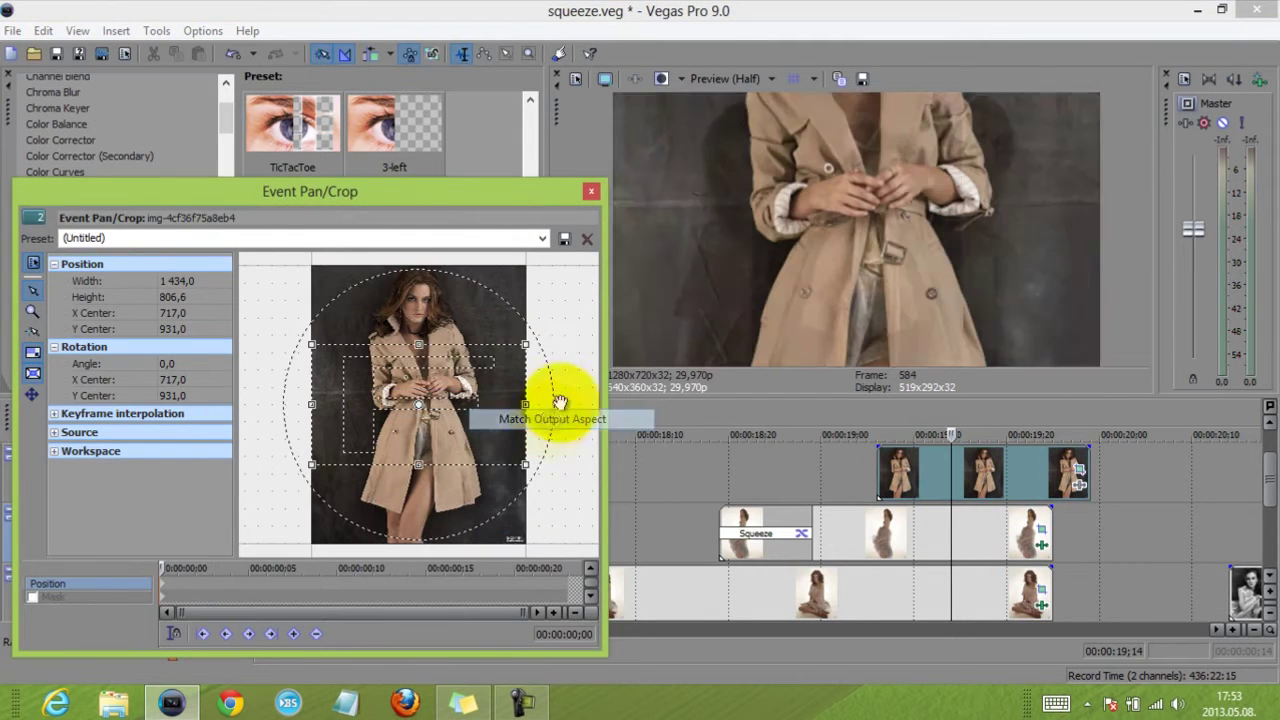
{"action": "left_click", "coordinate": [592, 191]}
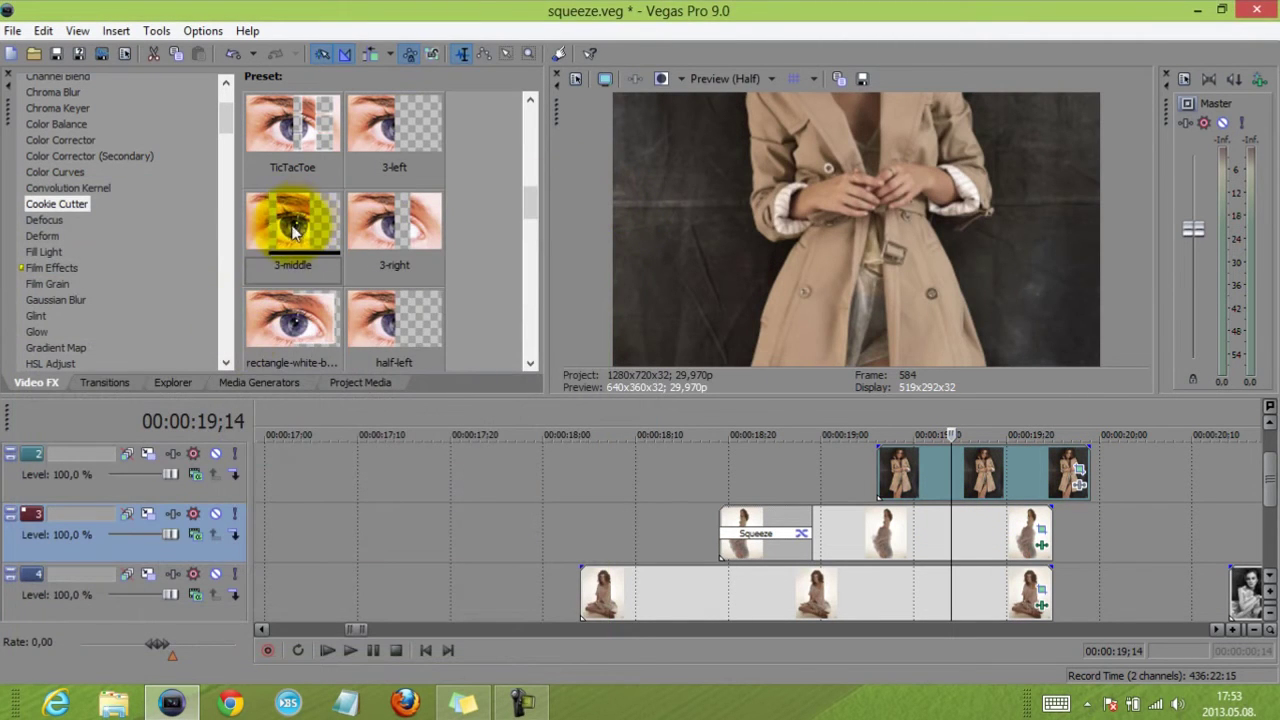
{"action": "left_click_drag", "start_coordinate": [282, 250], "coordinate": [989, 476]}
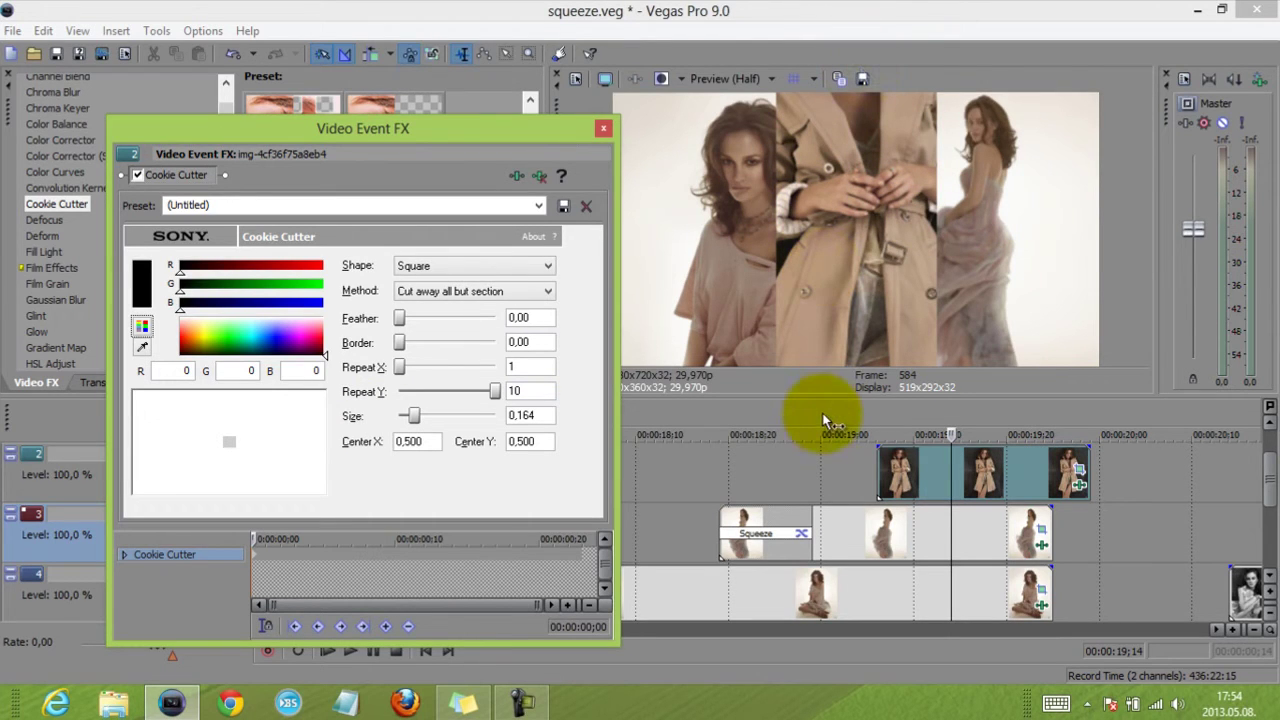
Step: Enlarge the track 2 photo's crop frame to about 3 047 × 1 714 so the woman fits the middle section
{"action": "left_click", "coordinate": [1078, 470]}
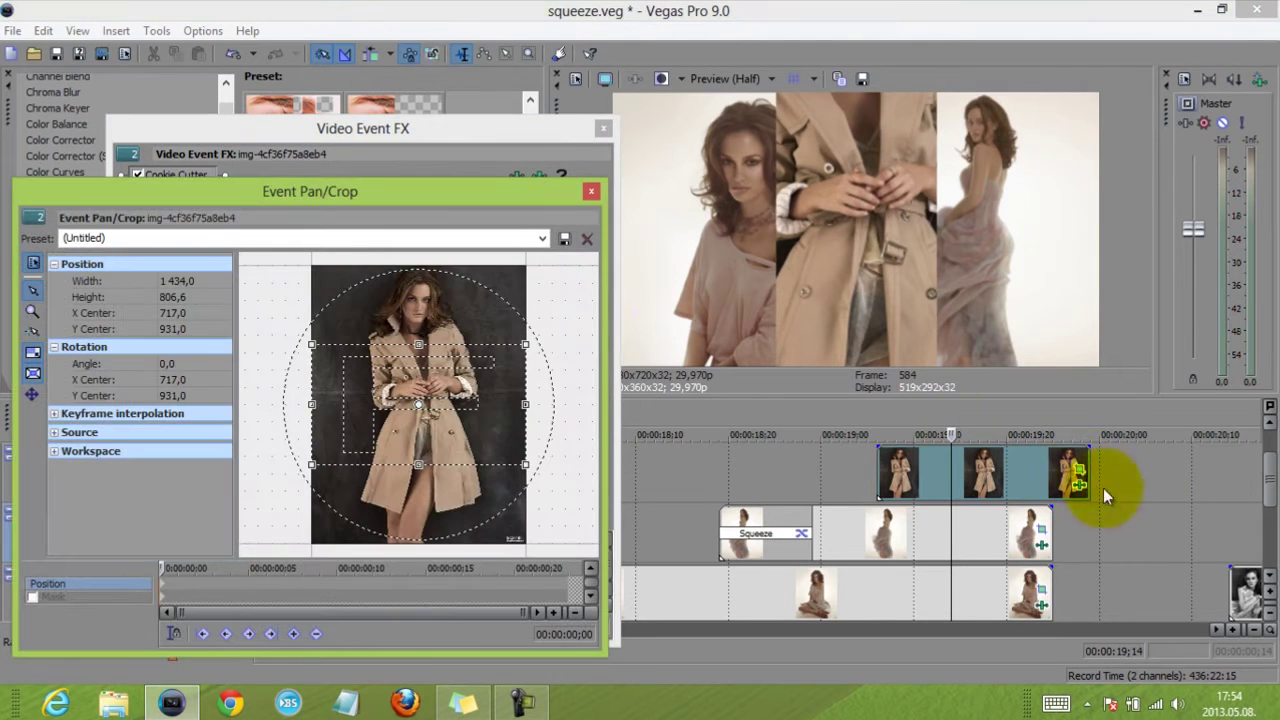
{"action": "left_click_drag", "start_coordinate": [450, 462], "coordinate": [460, 515]}
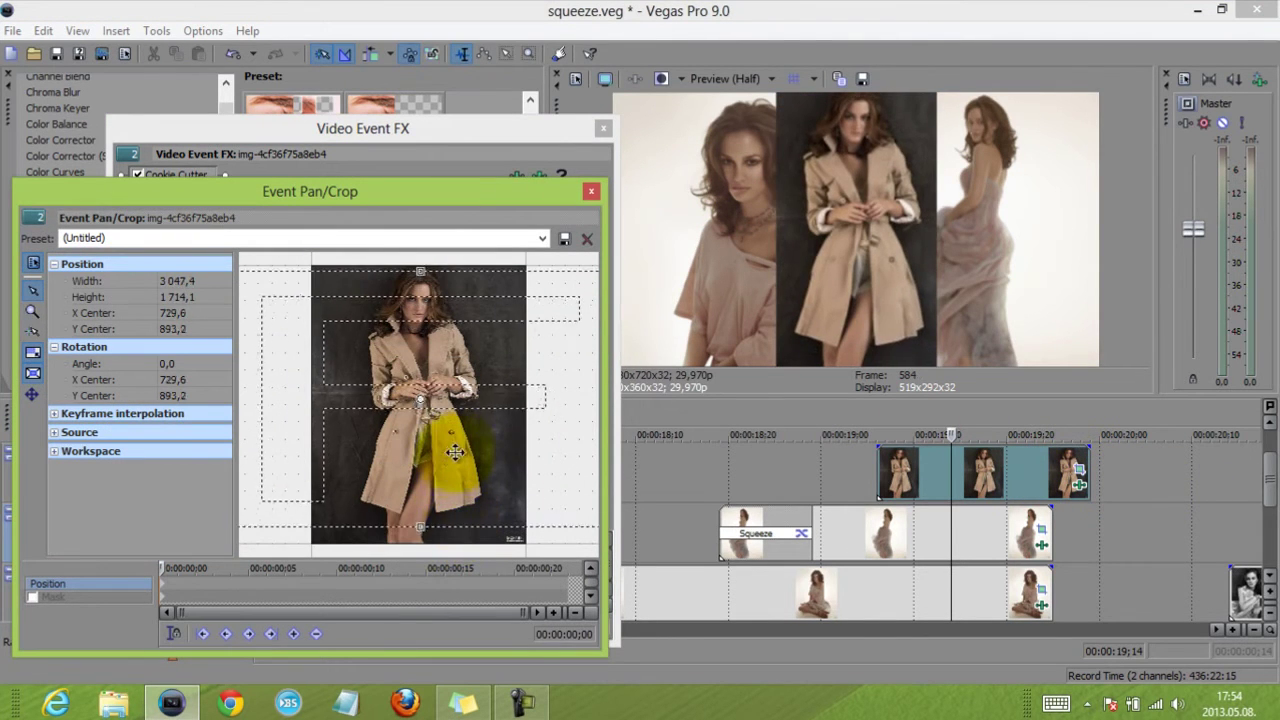
{"action": "left_click", "coordinate": [591, 192]}
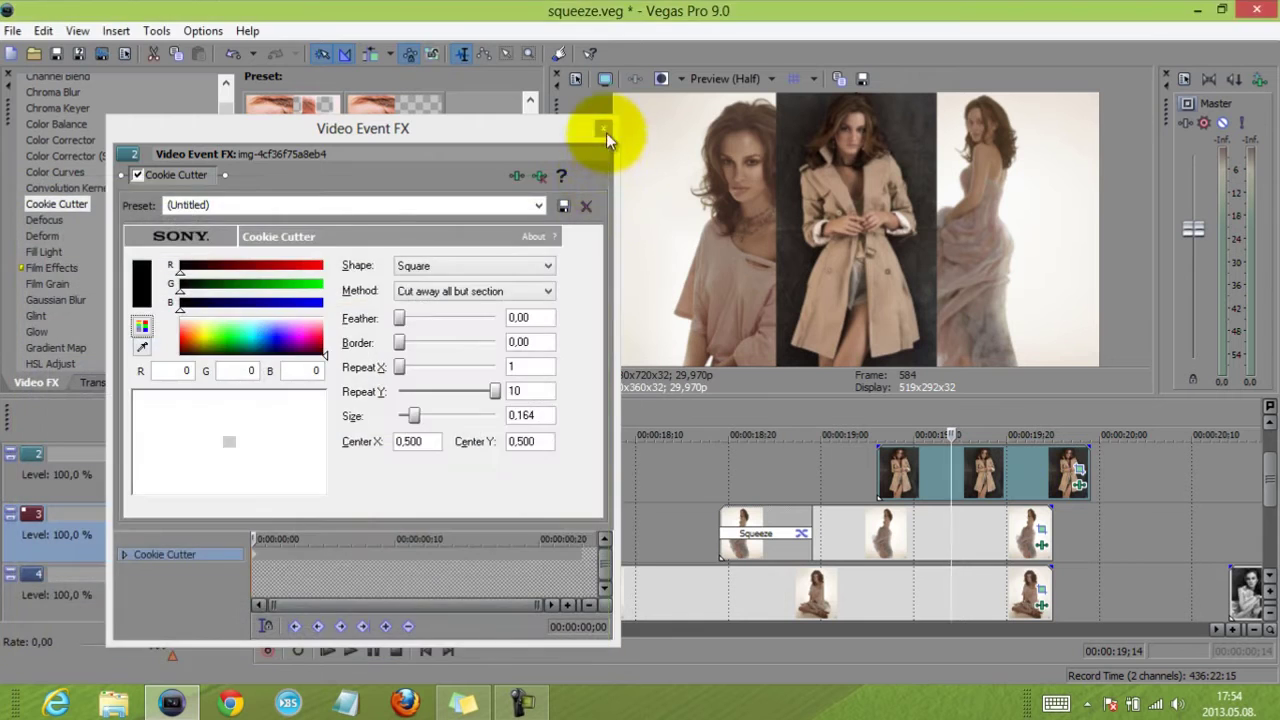
{"action": "left_click", "coordinate": [604, 128]}
Step: Add a fade-in of about 10 frames to the track 2 photo, apply the Squeeze Lateral transition and check the preview
{"action": "left_click_drag", "start_coordinate": [883, 447], "coordinate": [936, 475]}
{"action": "left_click", "coordinate": [105, 382]}
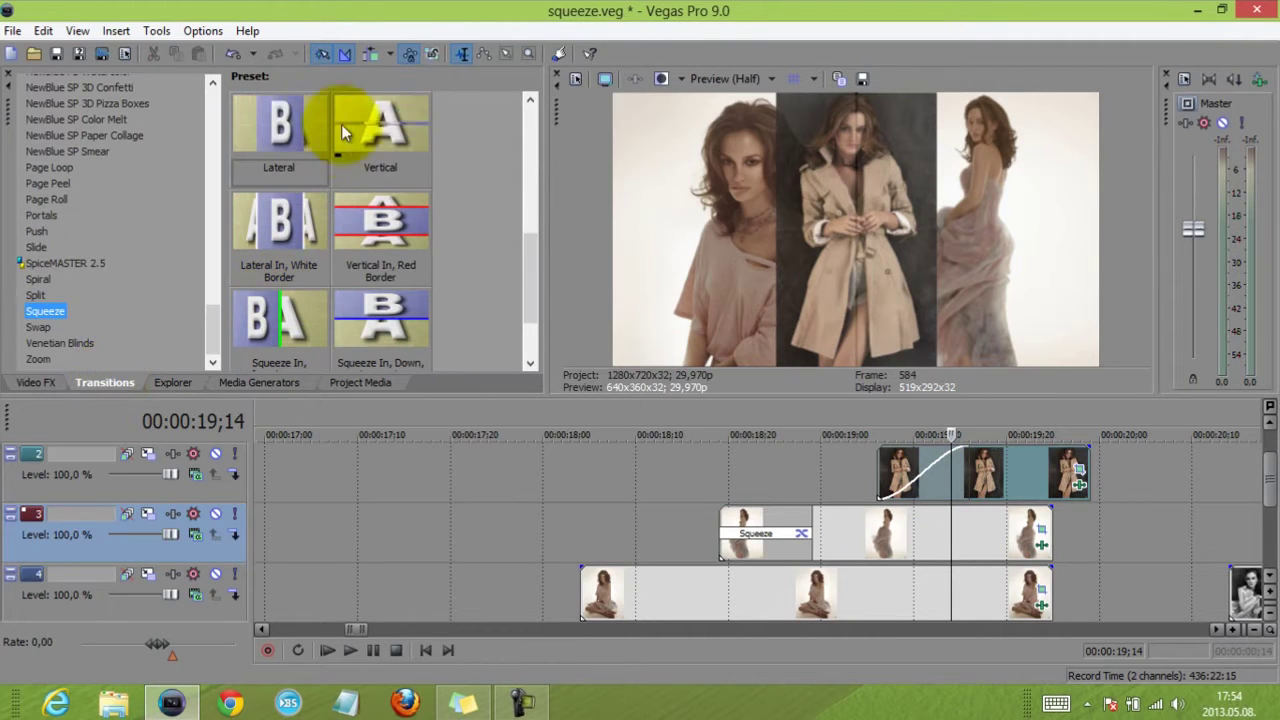
{"action": "scroll", "coordinate": [294, 167], "scroll_direction": "up", "scroll_amount": 1}
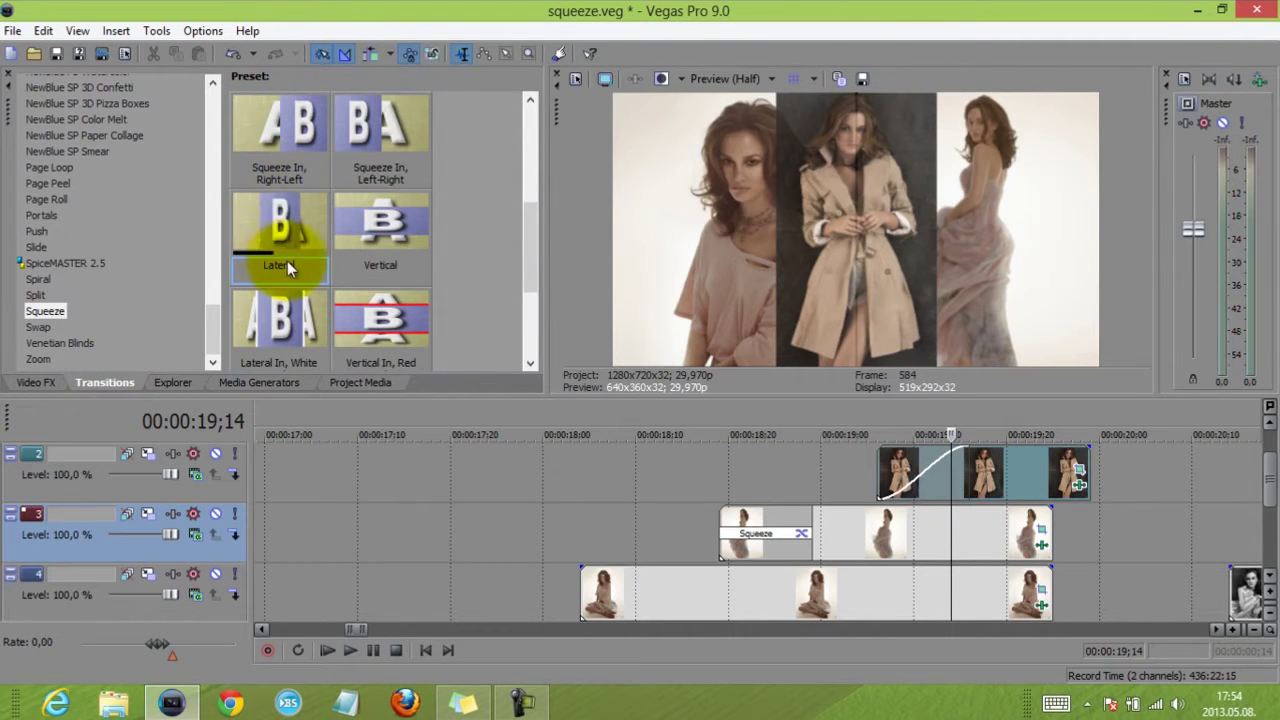
{"action": "left_click_drag", "start_coordinate": [306, 272], "coordinate": [948, 475]}
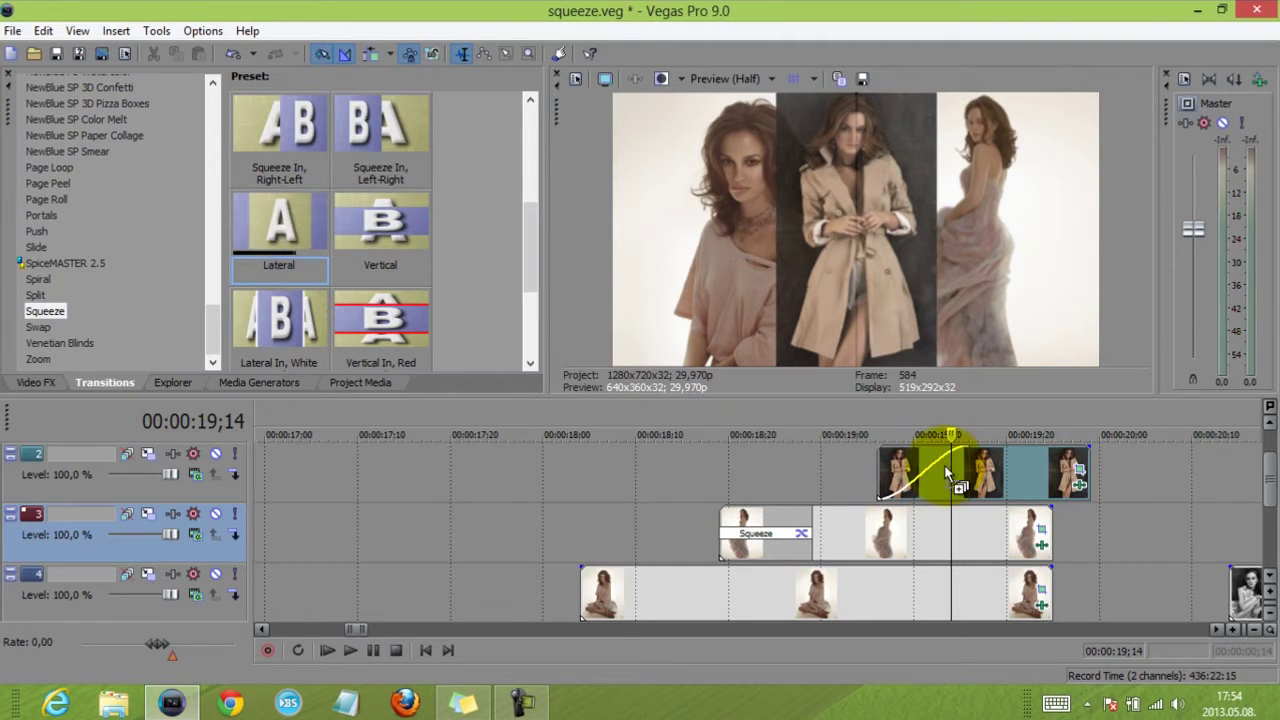
{"action": "left_click", "coordinate": [600, 129]}
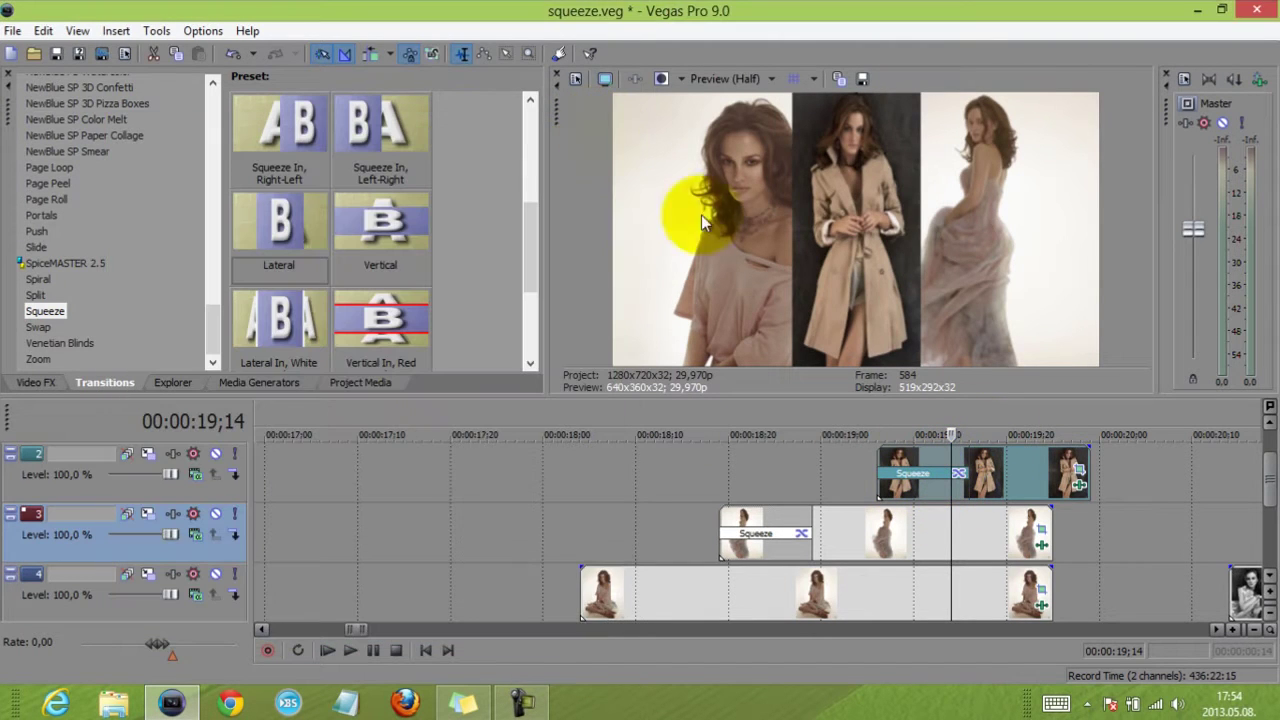
{"action": "left_click", "coordinate": [988, 469]}
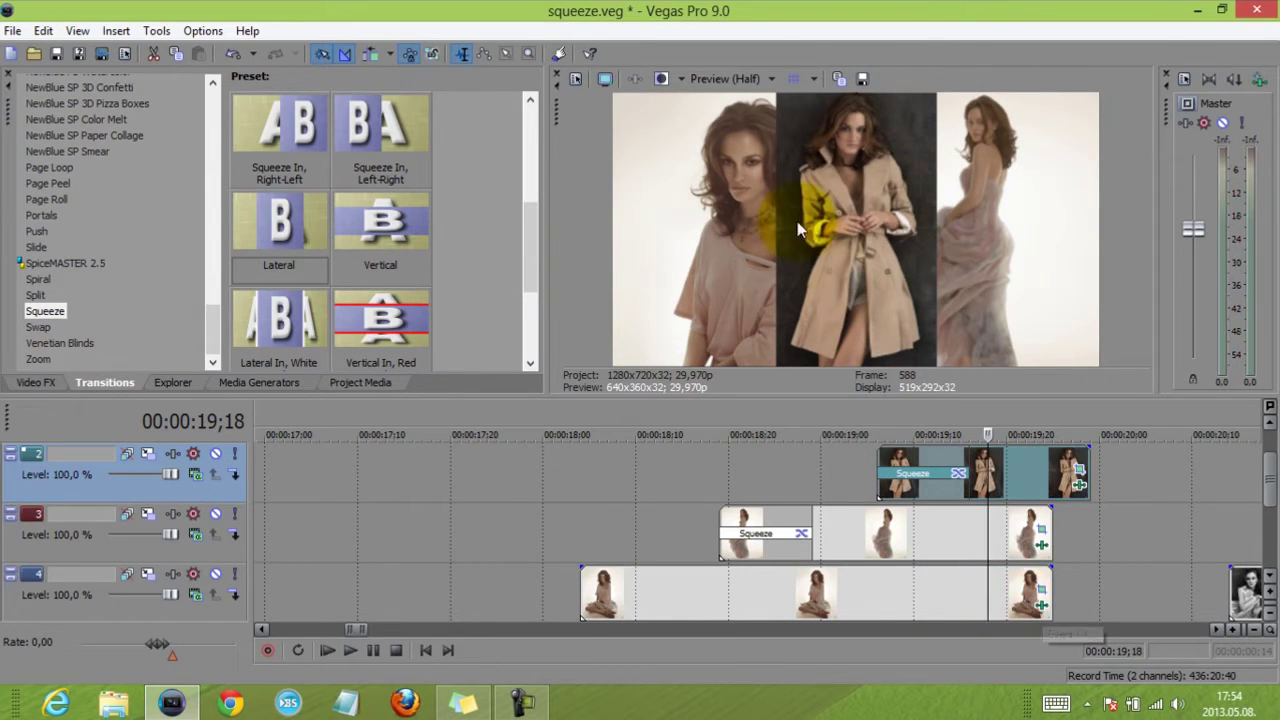
Step: Add a Cookie Cutter keyframe to the track 4 photo at 00:00:01;02, where the trench coat photo starts
{"action": "left_click", "coordinate": [1027, 594]}
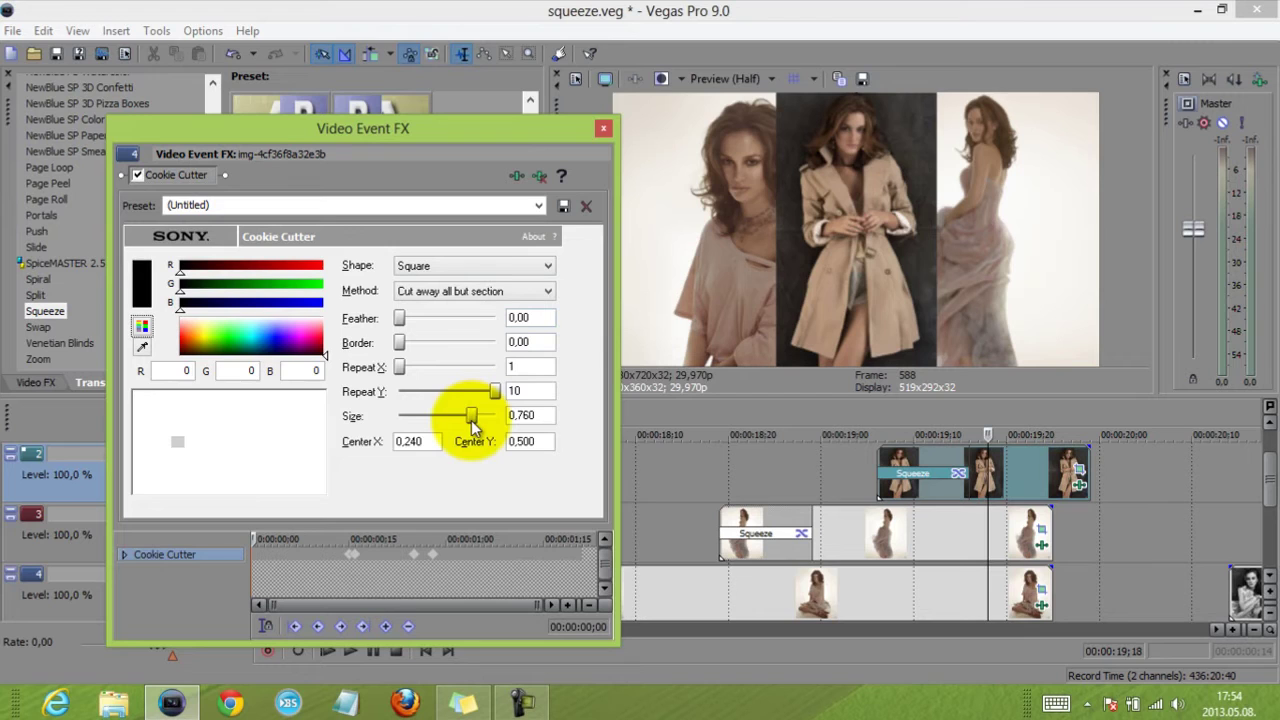
{"action": "left_click", "coordinate": [420, 442]}
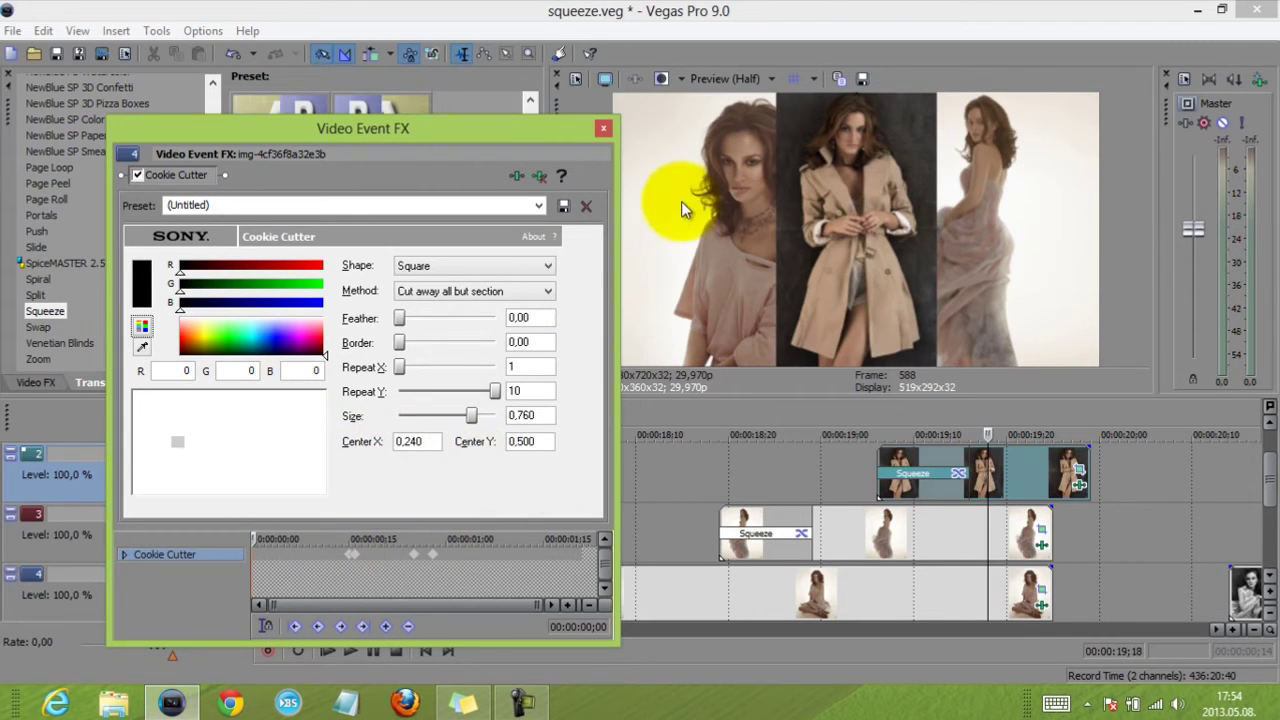
{"action": "left_click_drag", "start_coordinate": [257, 540], "coordinate": [459, 556]}
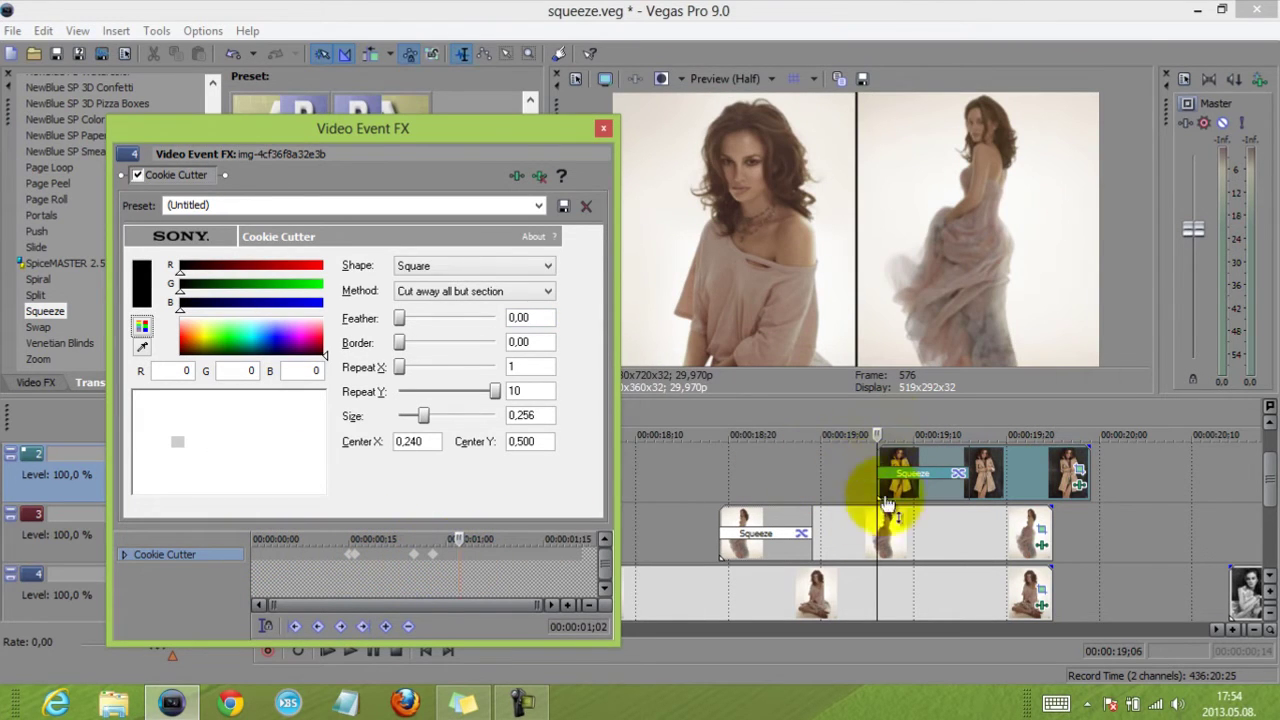
{"action": "left_click", "coordinate": [389, 624]}
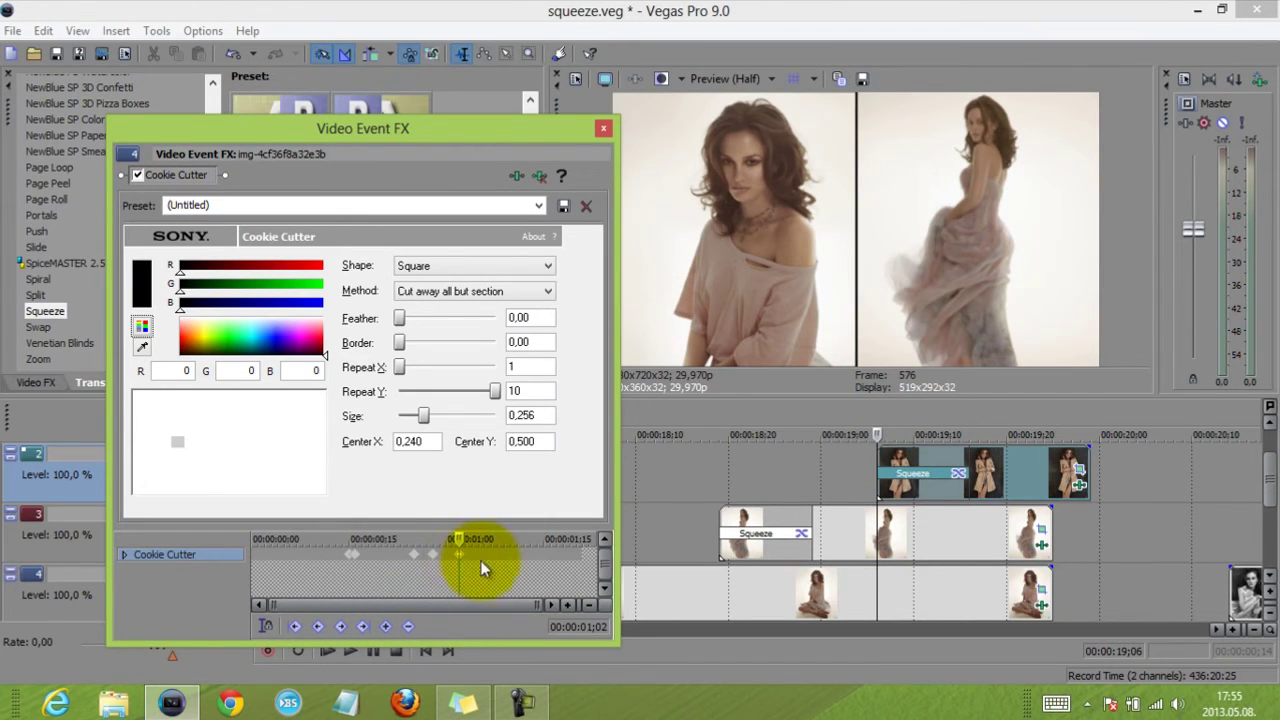
Step: Add a Cookie Cutter keyframe at 00:00:01;12 on the track 4 photo and set its Center X to 0,072
{"action": "left_click", "coordinate": [466, 538]}
{"action": "left_click_drag", "start_coordinate": [466, 538], "coordinate": [523, 538]}
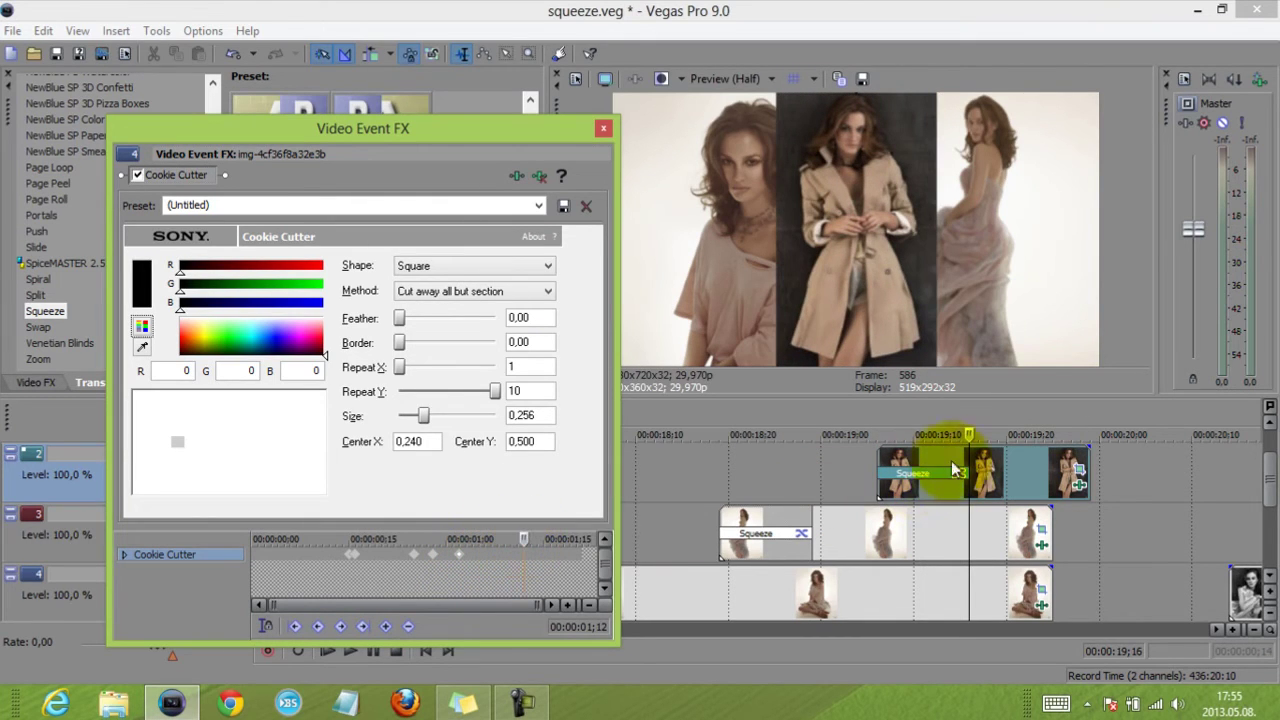
{"action": "left_click", "coordinate": [389, 625]}
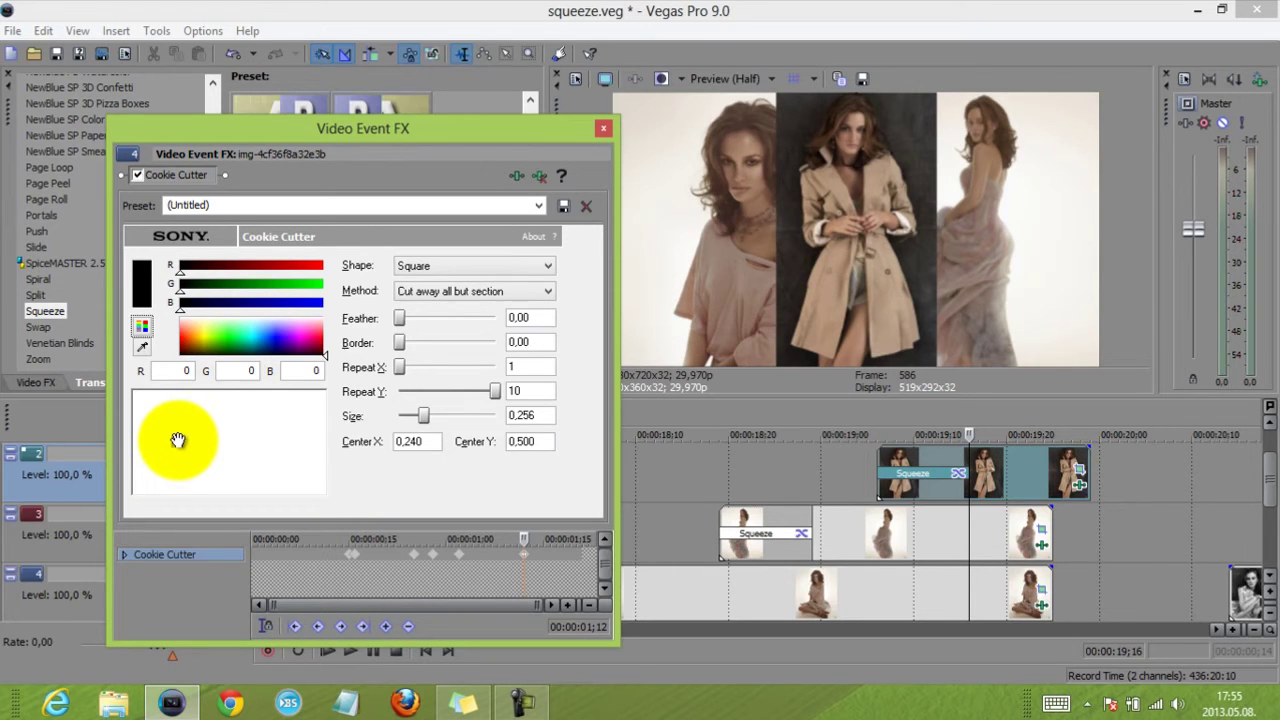
{"action": "left_click_drag", "start_coordinate": [178, 440], "coordinate": [520, 322]}
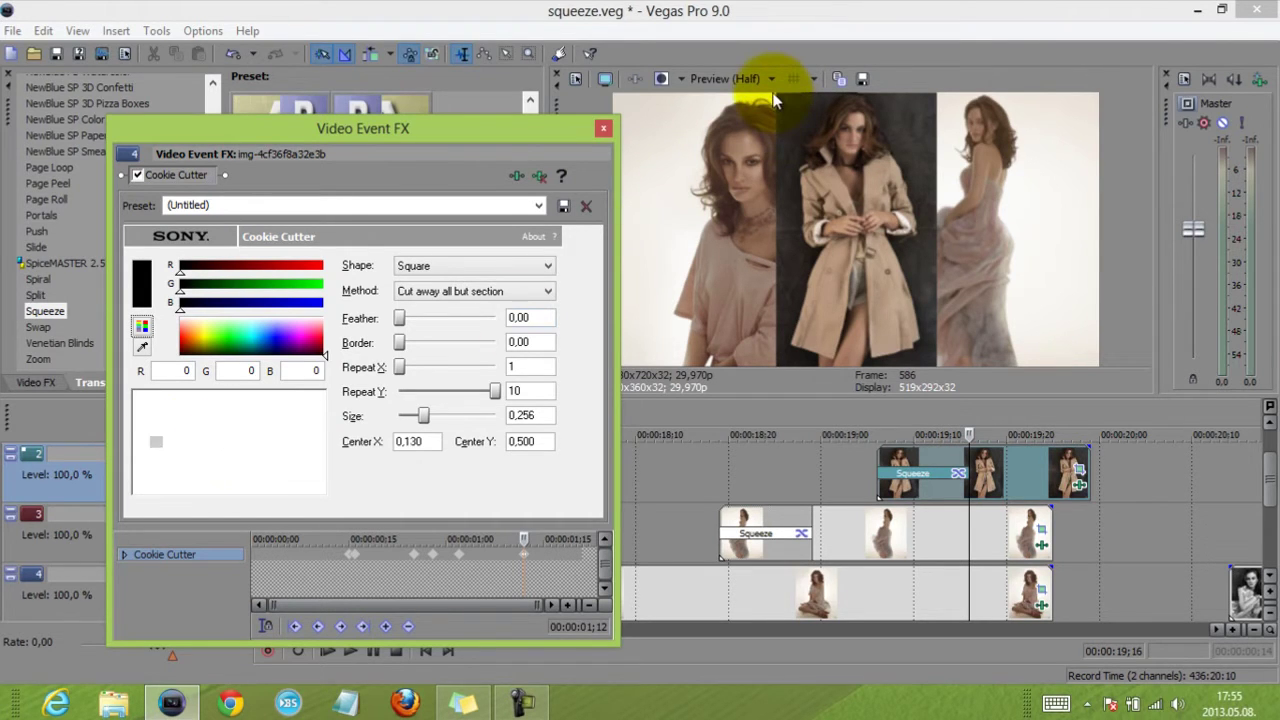
{"action": "left_click_drag", "start_coordinate": [803, 119], "coordinate": [779, 141]}
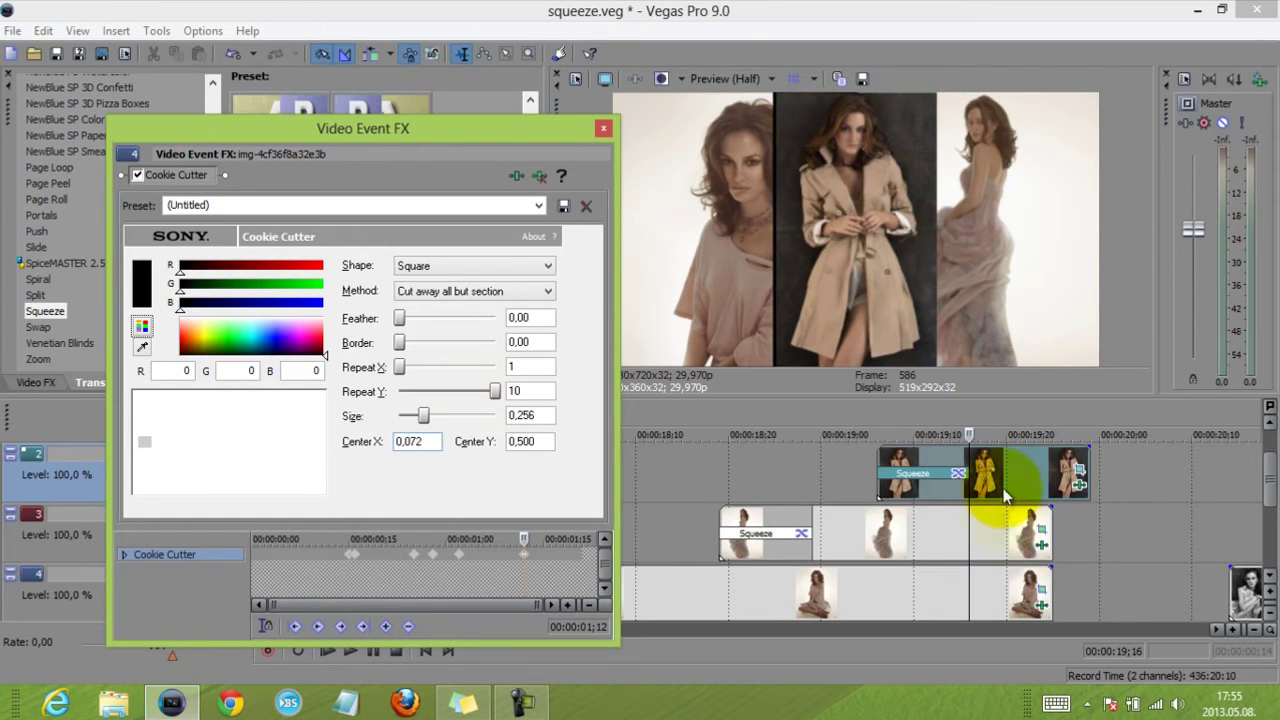
Step: Add a Cookie Cutter keyframe to the track 3 photo at 00:00:00;17, where the trench coat photo starts
{"action": "left_click", "coordinate": [1042, 552]}
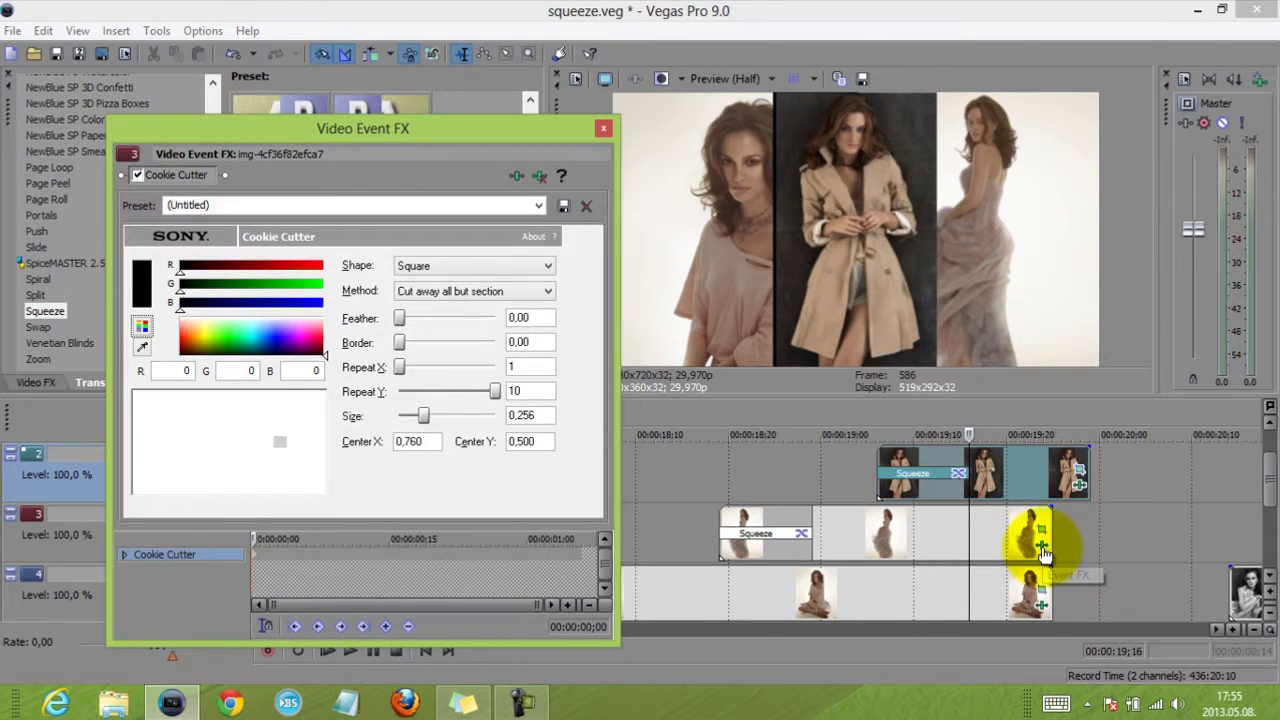
{"action": "left_click", "coordinate": [252, 538]}
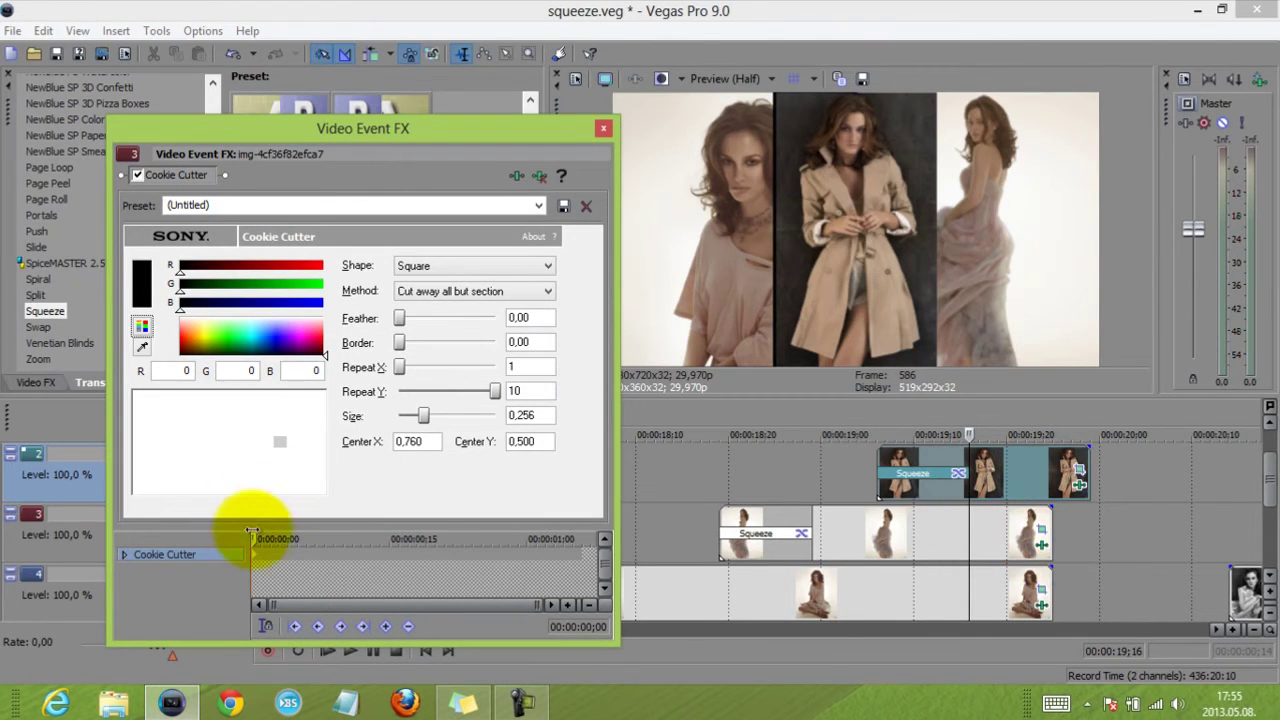
{"action": "left_click_drag", "start_coordinate": [252, 538], "coordinate": [340, 538]}
{"action": "left_click_drag", "start_coordinate": [396, 538], "coordinate": [406, 538]}
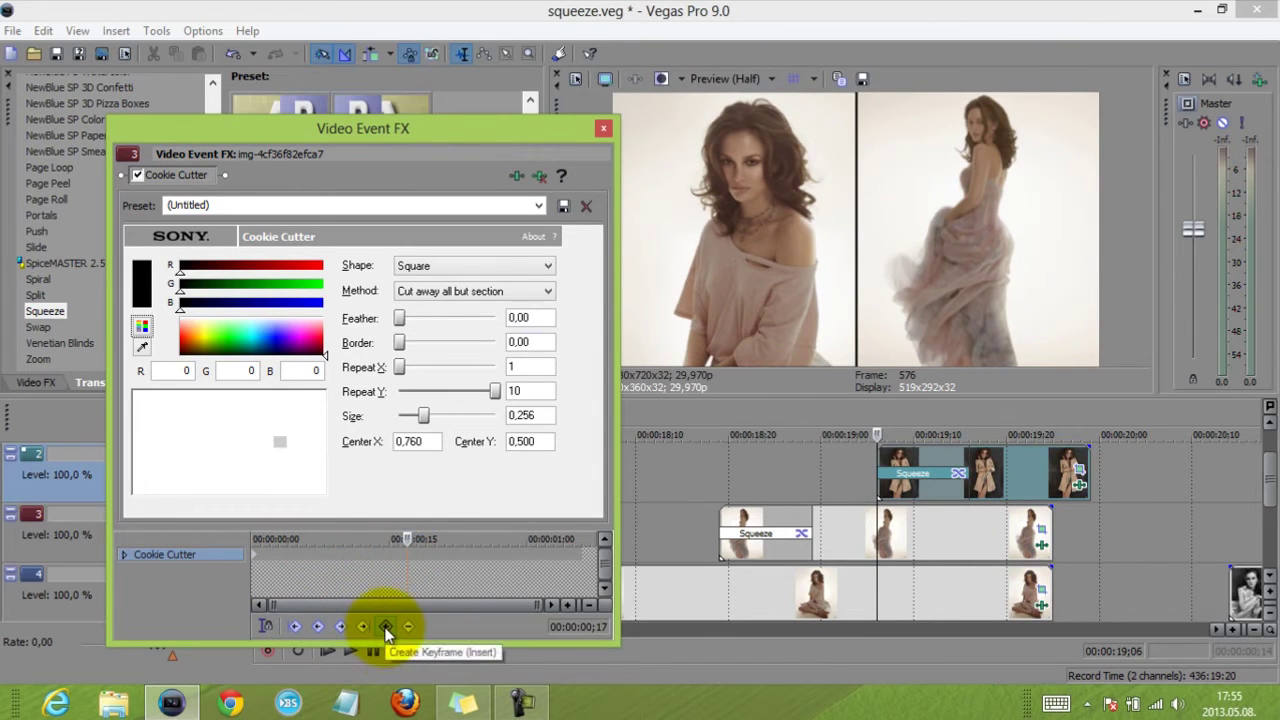
{"action": "left_click", "coordinate": [386, 627]}
Step: Add a Cookie Cutter keyframe at 00:00:00;27 on the track 3 photo and set its Center X to 0,930
{"action": "left_click_drag", "start_coordinate": [404, 540], "coordinate": [499, 538]}
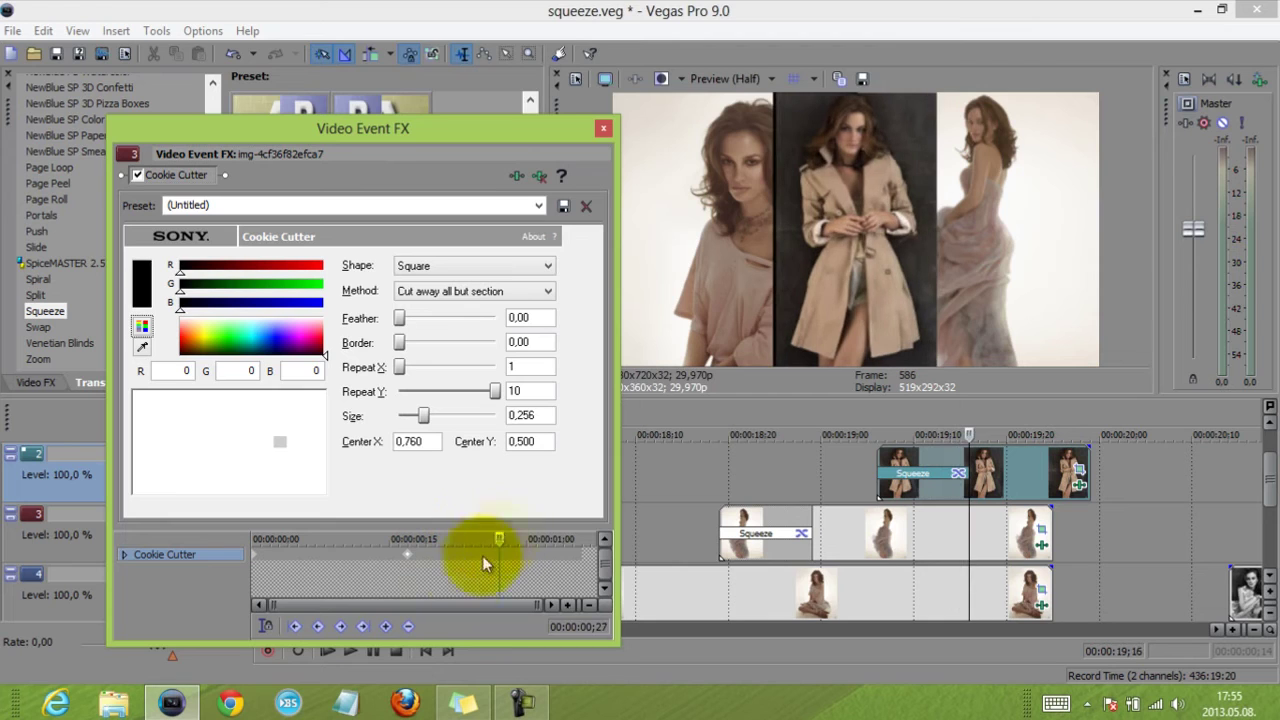
{"action": "left_click", "coordinate": [386, 627]}
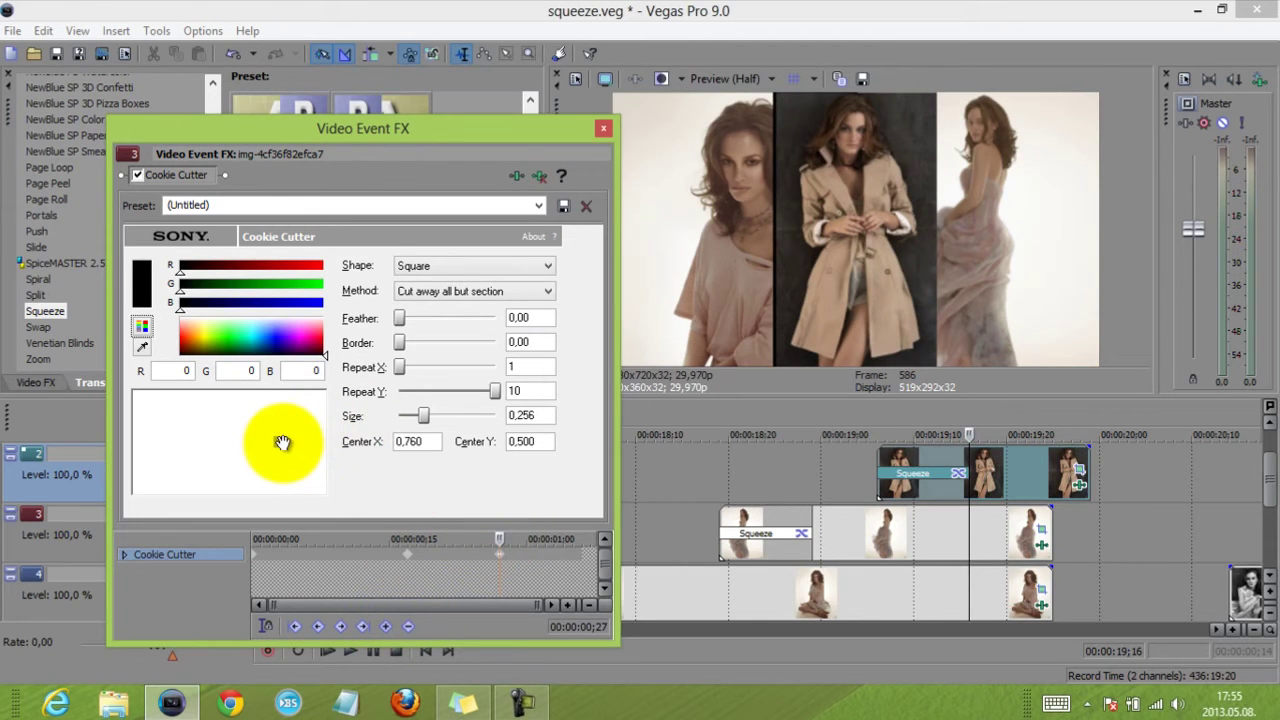
{"action": "mouse_move", "coordinate": [283, 442]}
{"action": "left_mouse_down"}
{"action": "mouse_move", "coordinate": [298, 458]}
{"action": "mouse_move", "coordinate": [285, 462]}
{"action": "left_mouse_up"}
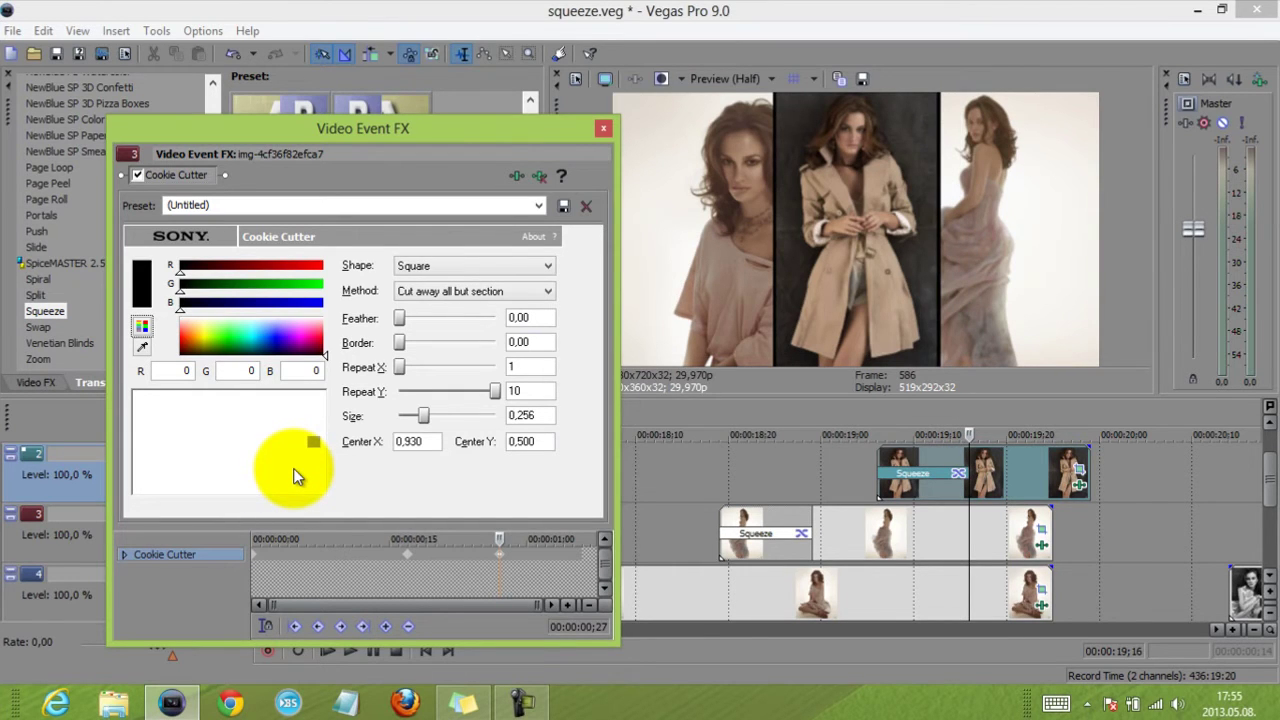
{"action": "left_click", "coordinate": [860, 470]}
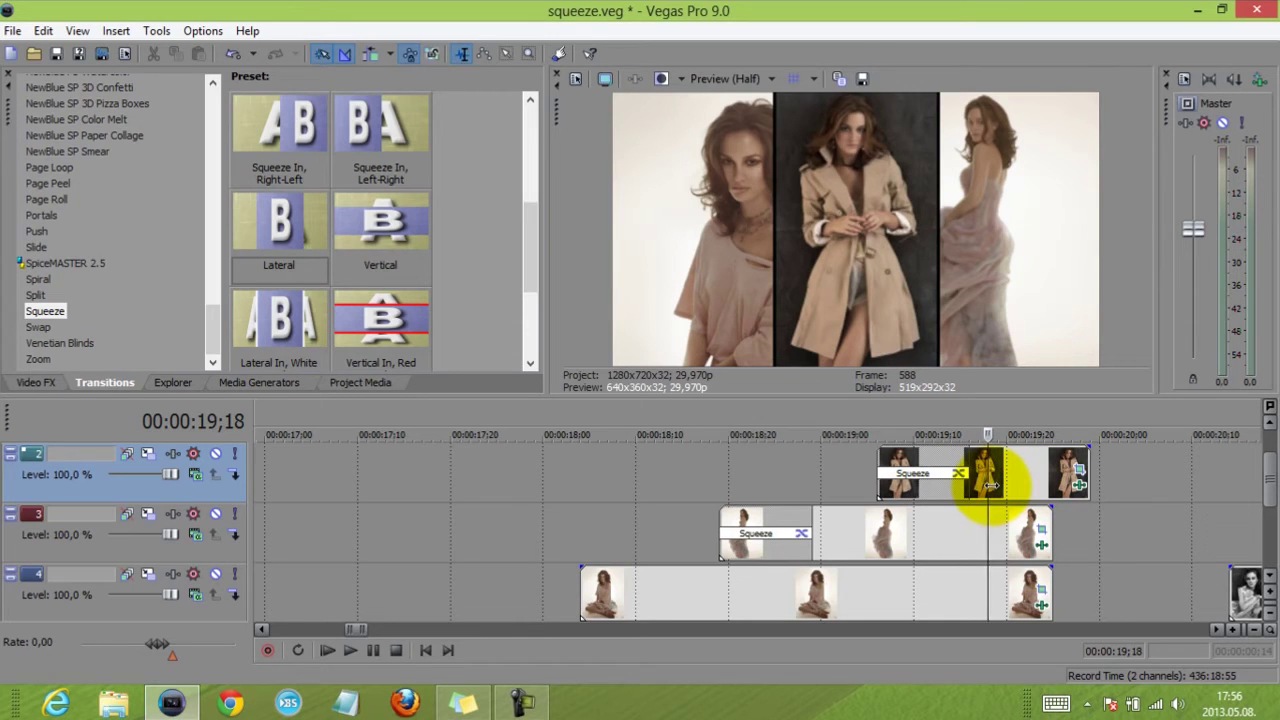
Step: Add a Pan/Crop position keyframe to the track 4 photo at 00:00:01;02
{"action": "left_click", "coordinate": [1041, 596]}
{"action": "left_click", "coordinate": [424, 568]}
{"action": "left_click_drag", "start_coordinate": [424, 568], "coordinate": [414, 568]}
{"action": "left_click", "coordinate": [294, 633]}
Step: At 00:00:01;12, move the track 4 photo's crop frame horizontally to X Center 1 520,4 to fit the woman in her section
{"action": "left_click_drag", "start_coordinate": [416, 568], "coordinate": [493, 572]}
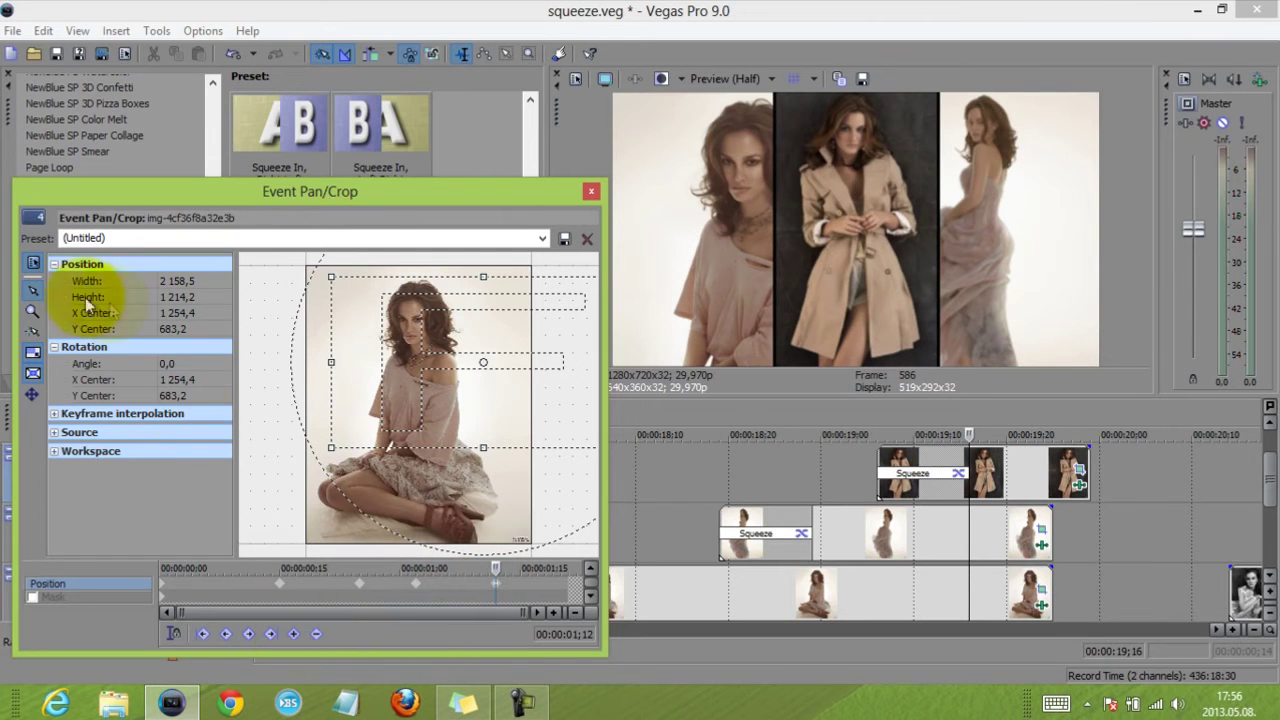
{"action": "left_click", "coordinate": [33, 393]}
{"action": "left_click_drag", "start_coordinate": [400, 372], "coordinate": [445, 391]}
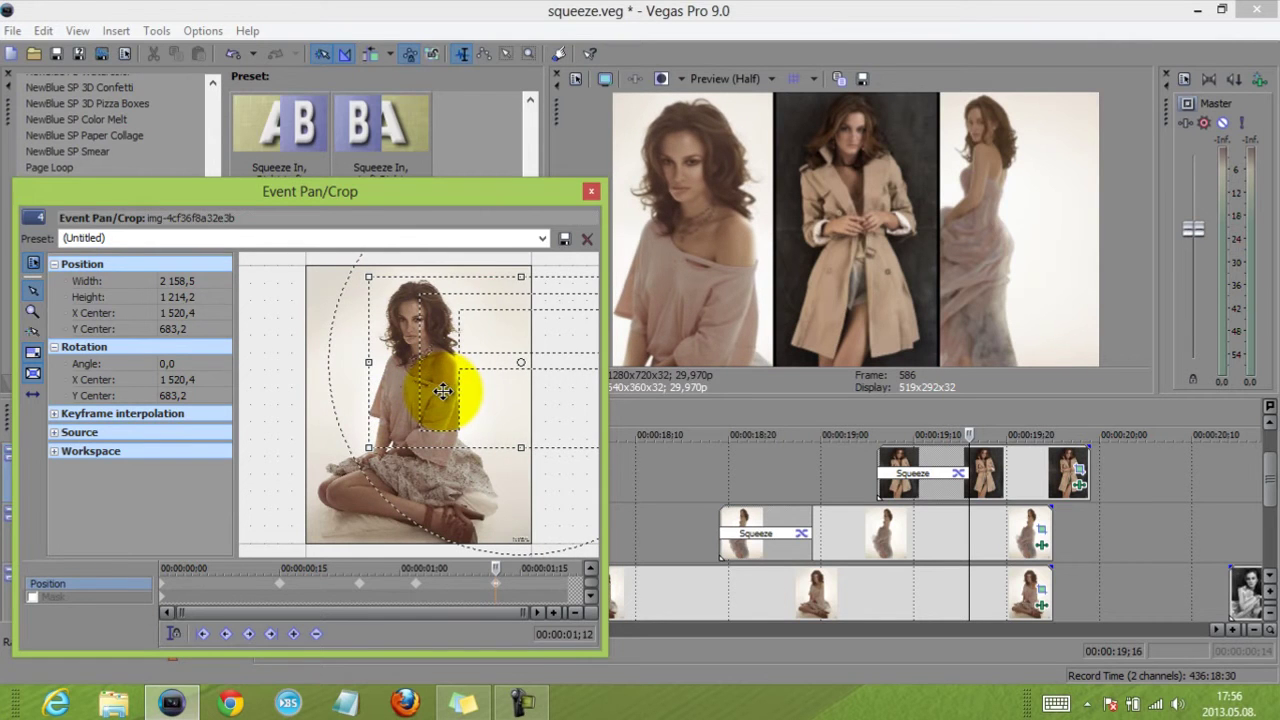
{"action": "left_click", "coordinate": [591, 190]}
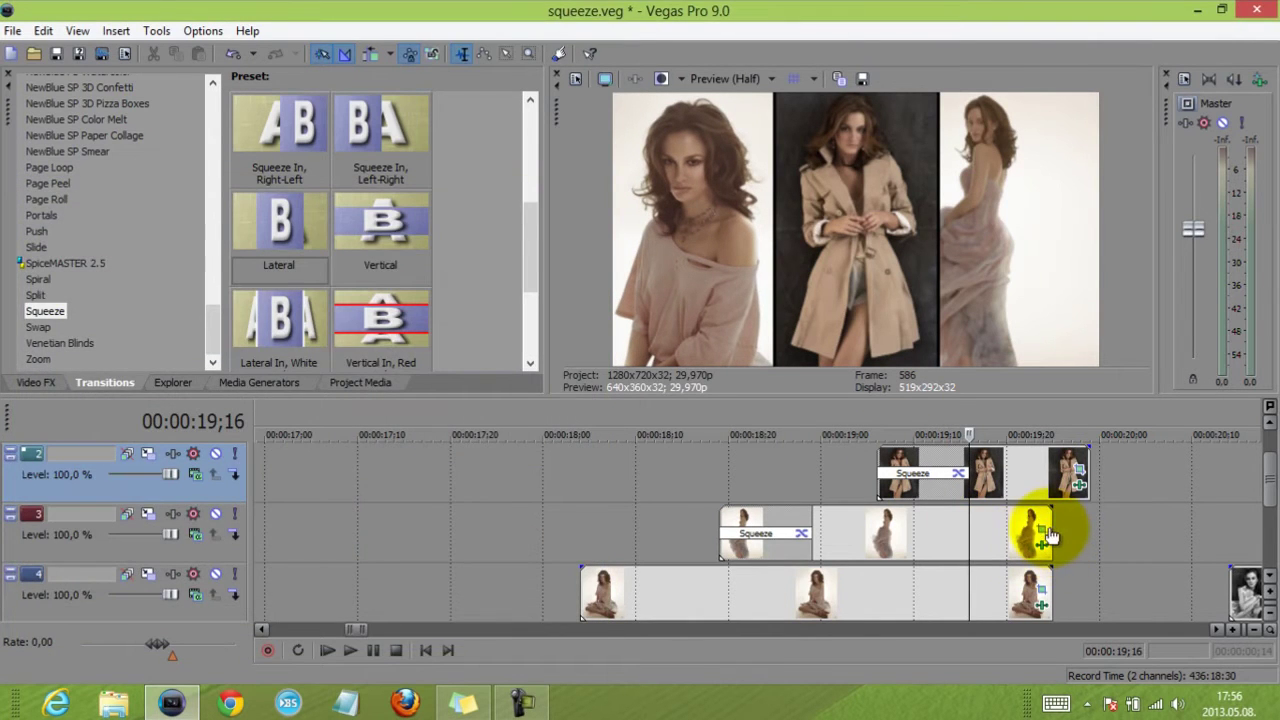
Step: Keyframe the track 3 photo's Pan/Crop at 00:00:00;17 and 00:00:00;27, shift the latter horizontally to X Center -258,9 and play the preview
{"action": "left_click", "coordinate": [1044, 530]}
{"action": "left_click", "coordinate": [183, 568]}
{"action": "left_click_drag", "start_coordinate": [185, 569], "coordinate": [465, 567]}
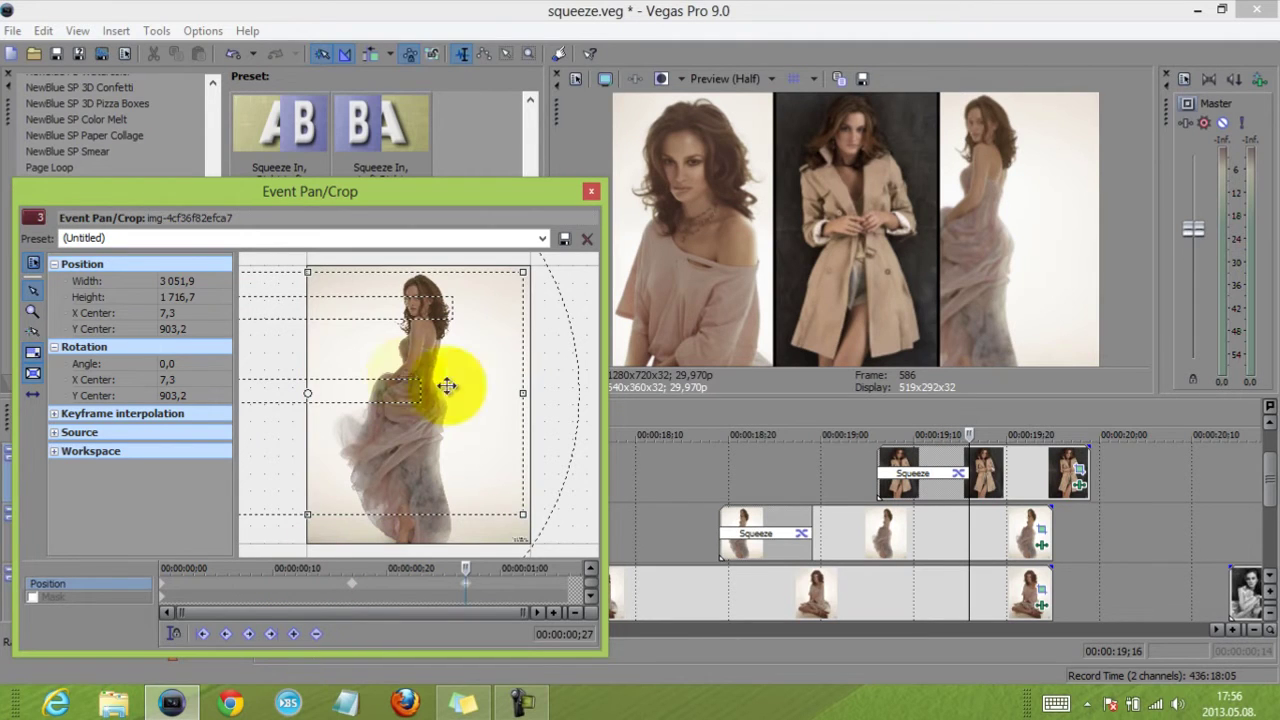
{"action": "mouse_move", "coordinate": [456, 391]}
{"action": "left_mouse_down"}
{"action": "mouse_move", "coordinate": [414, 380]}
{"action": "mouse_move", "coordinate": [455, 368]}
{"action": "left_mouse_up"}
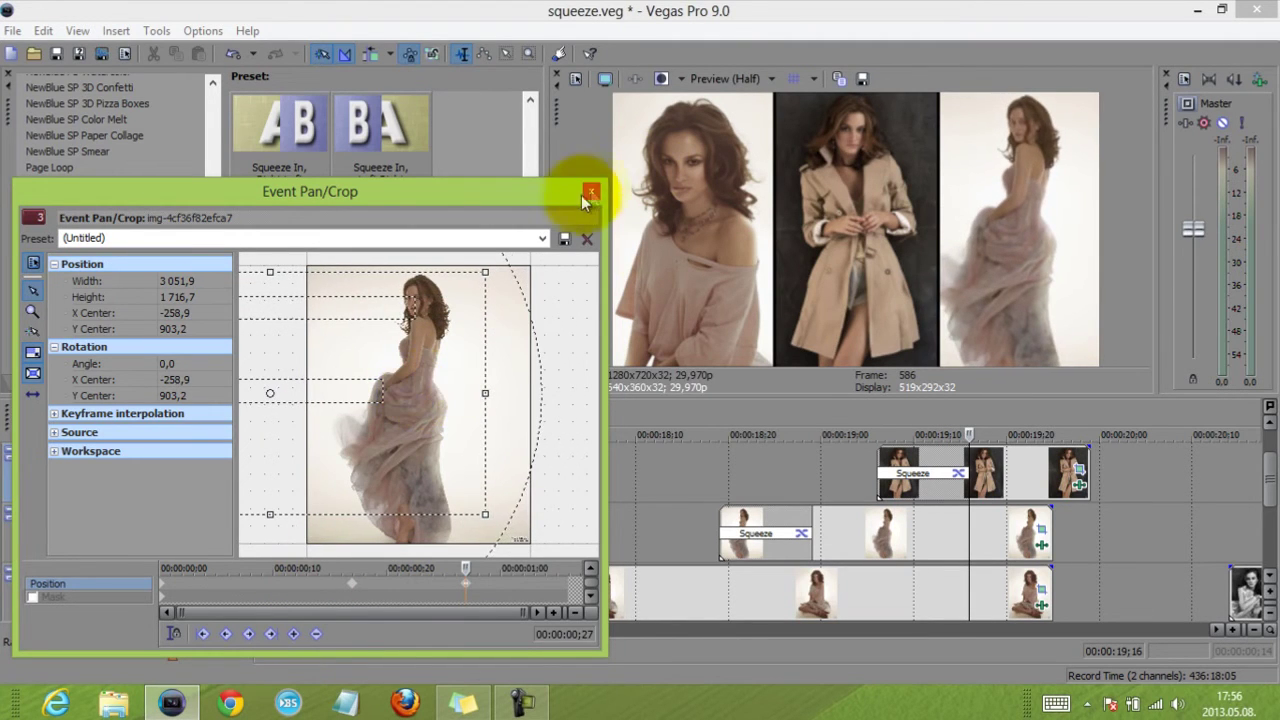
{"action": "left_click", "coordinate": [590, 191]}
{"action": "left_click", "coordinate": [867, 474]}
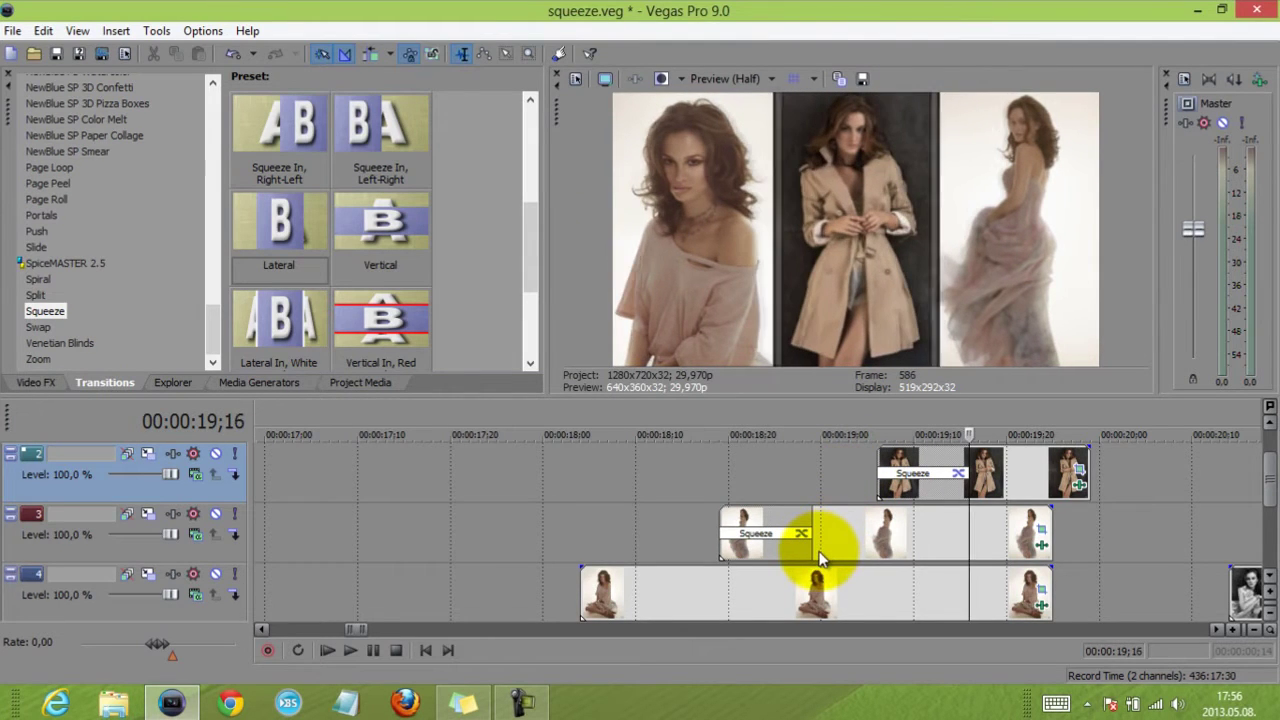
{"action": "key", "text": "Return"}
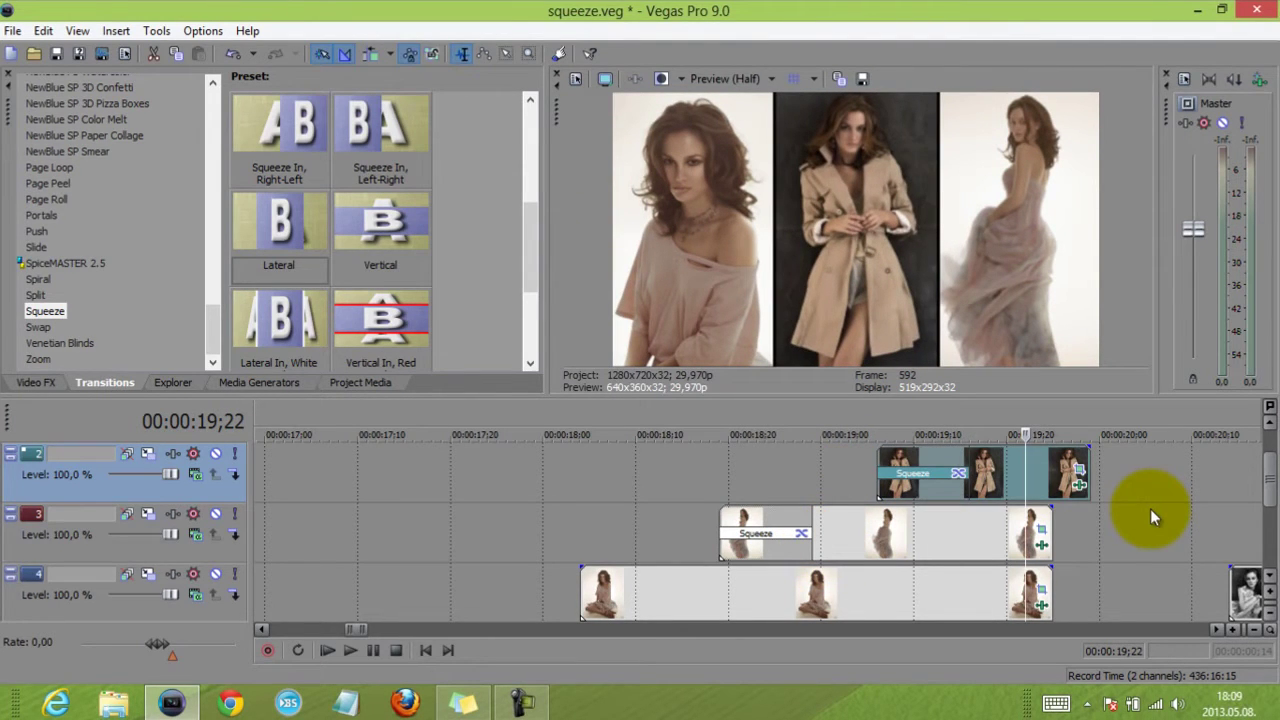
Step: Move the black-and-white photo from track 4 to track 1, starting at about 00:00:19;18 above the three-section layout
{"action": "left_click_drag", "start_coordinate": [1248, 590], "coordinate": [1123, 455]}
{"action": "left_click", "coordinate": [1155, 478]}
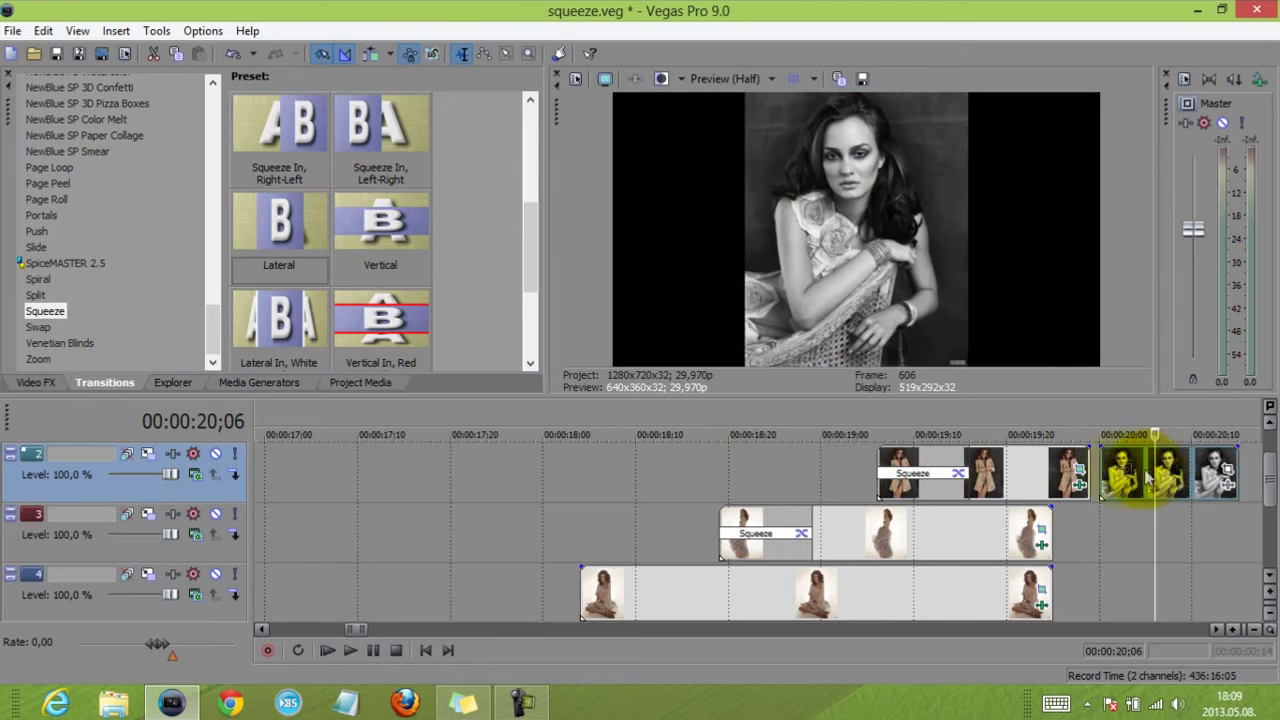
{"action": "left_click", "coordinate": [994, 475]}
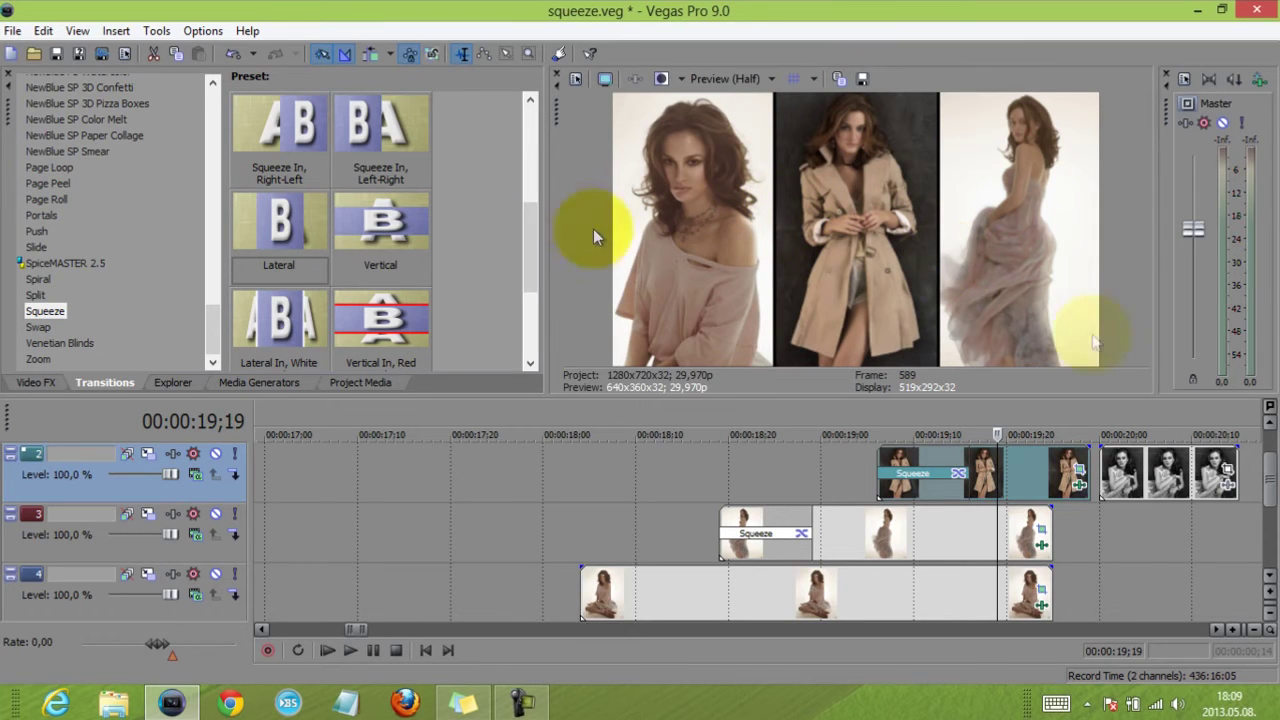
{"action": "left_click_drag", "start_coordinate": [1130, 470], "coordinate": [1017, 483]}
Step: Lengthen the black-and-white photo and the photos beneath it so they run to about 00:00:20;17 or slightly beyond
{"action": "left_click_drag", "start_coordinate": [1050, 590], "coordinate": [1225, 541]}
{"action": "left_click_drag", "start_coordinate": [1043, 466], "coordinate": [1214, 471]}
{"action": "left_click_drag", "start_coordinate": [1096, 469], "coordinate": [1210, 480]}
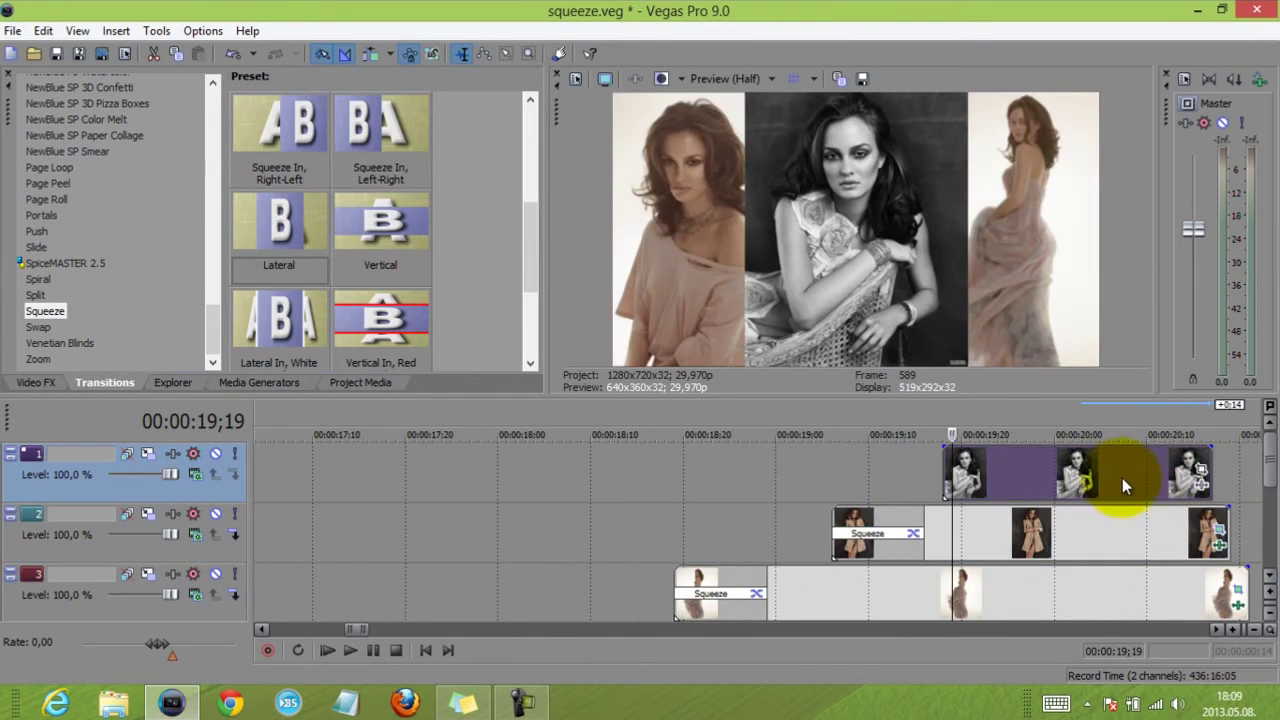
Step: Match the black-and-white photo's crop to the output aspect
{"action": "left_click", "coordinate": [1198, 478]}
{"action": "right_click", "coordinate": [467, 340]}
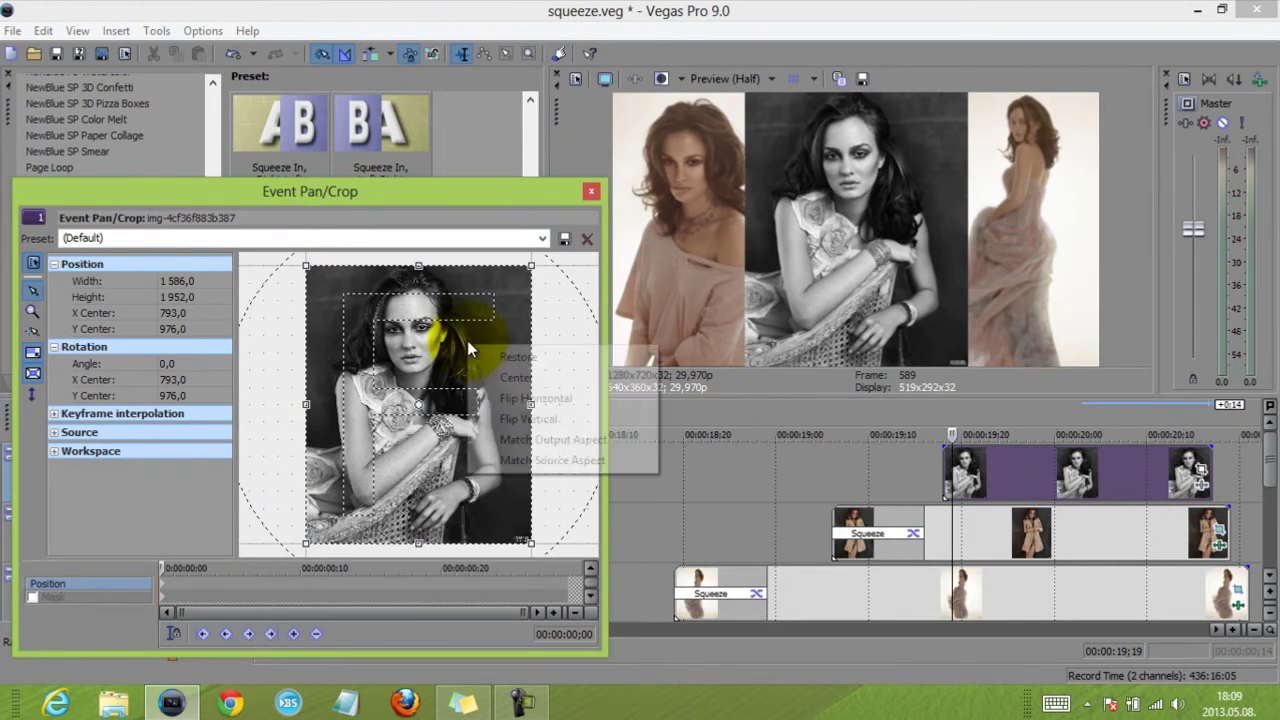
{"action": "left_click", "coordinate": [546, 442]}
{"action": "left_click", "coordinate": [591, 191]}
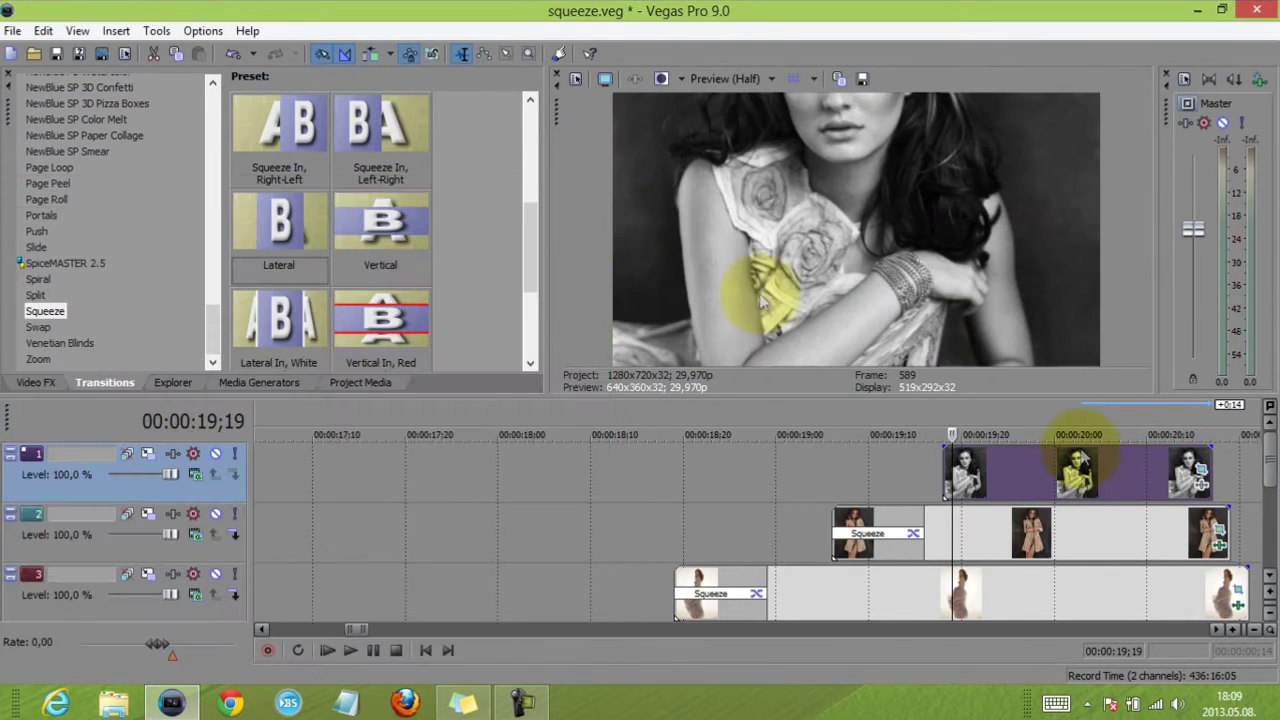
Step: Apply a Cookie Cutter preset to the black-and-white photo that keeps only the middle vertical section, with Size 0,164 and Center X 0,500
{"action": "left_click", "coordinate": [928, 459]}
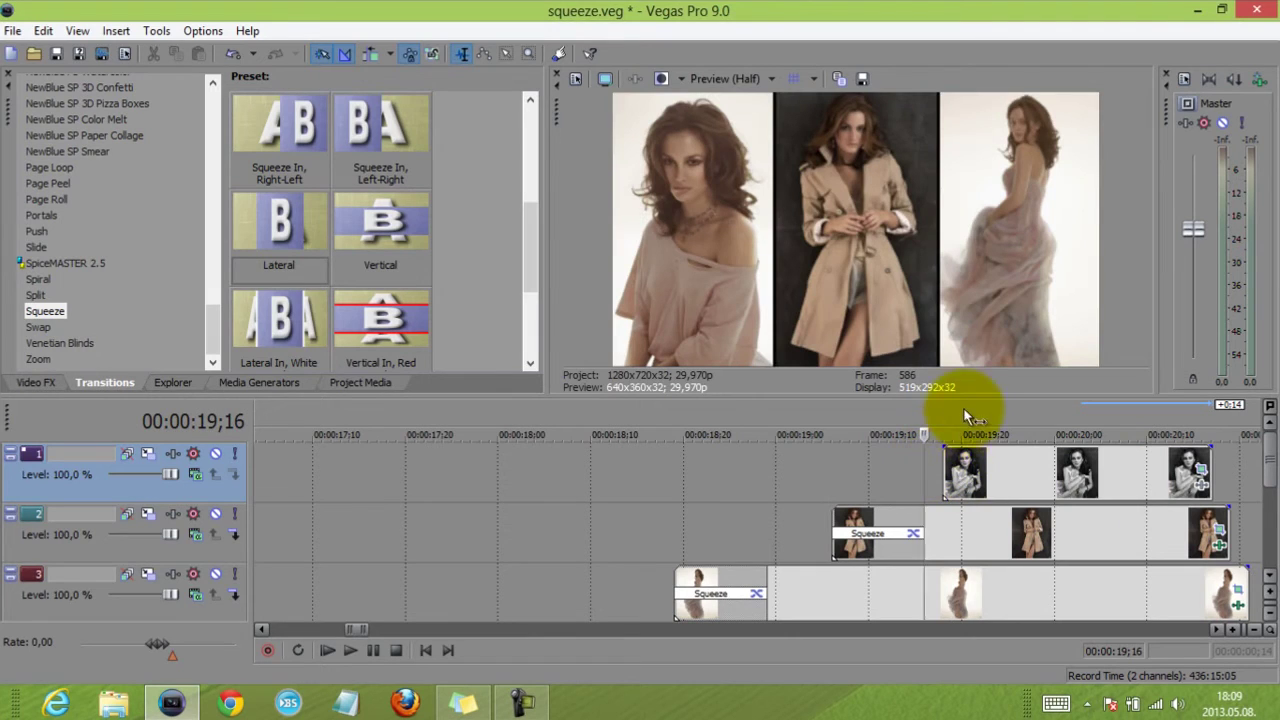
{"action": "left_click", "coordinate": [1048, 476]}
{"action": "left_click", "coordinate": [1048, 476]}
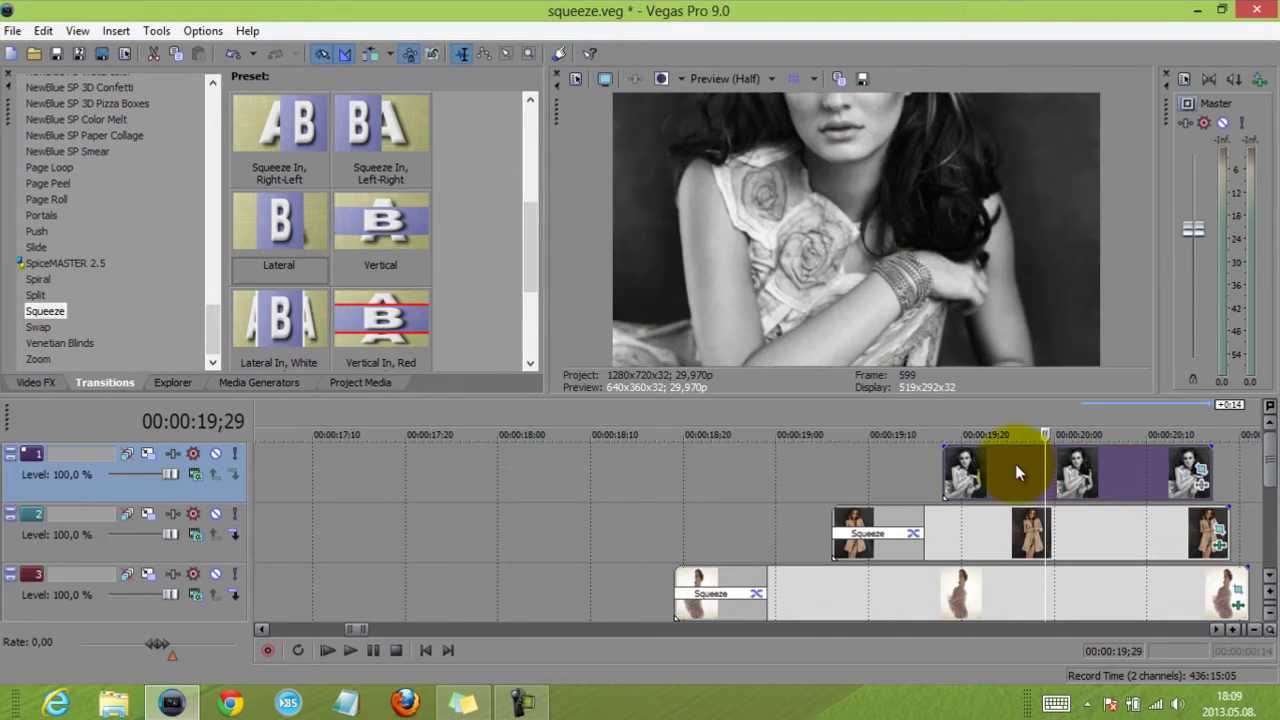
{"action": "left_click", "coordinate": [36, 382]}
{"action": "left_click_drag", "start_coordinate": [292, 220], "coordinate": [1014, 466]}
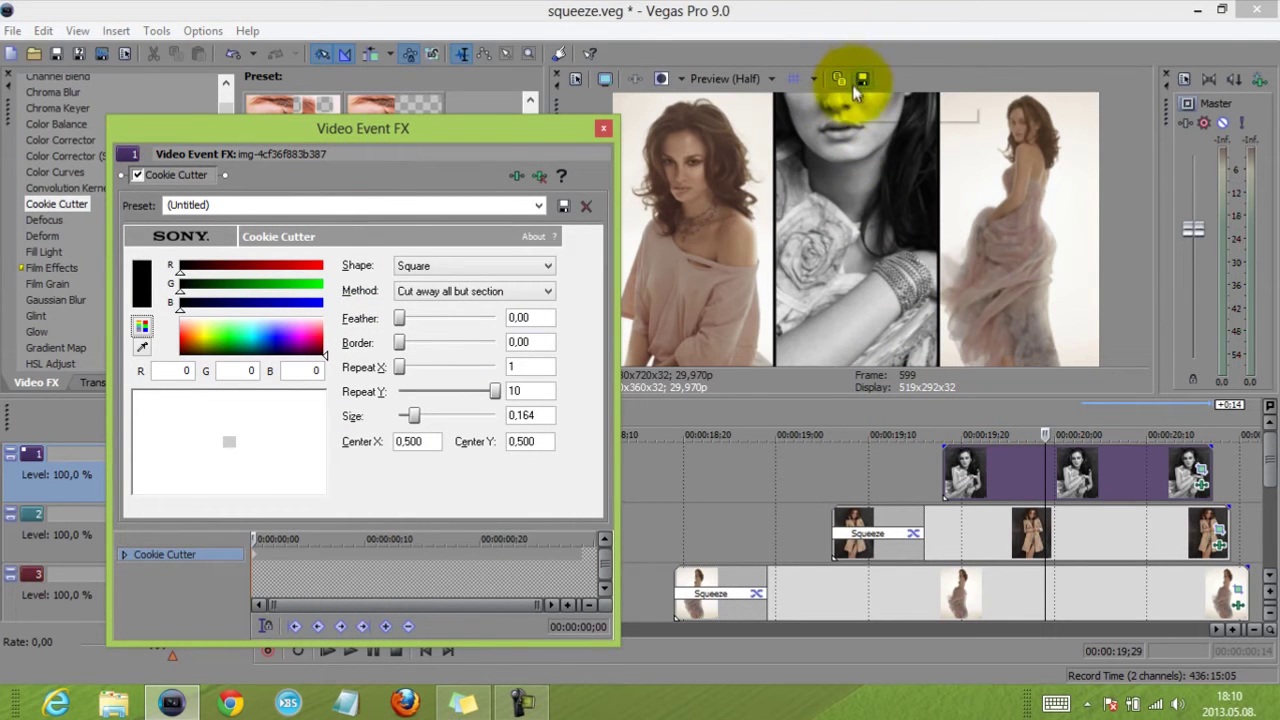
{"action": "left_click", "coordinate": [603, 128]}
Step: Add the half-top Cookie Cutter preset to the black-and-white photo as a second effect and compare it with the first effect off and on
{"action": "scroll", "coordinate": [305, 235], "scroll_direction": "down", "scroll_amount": 2}
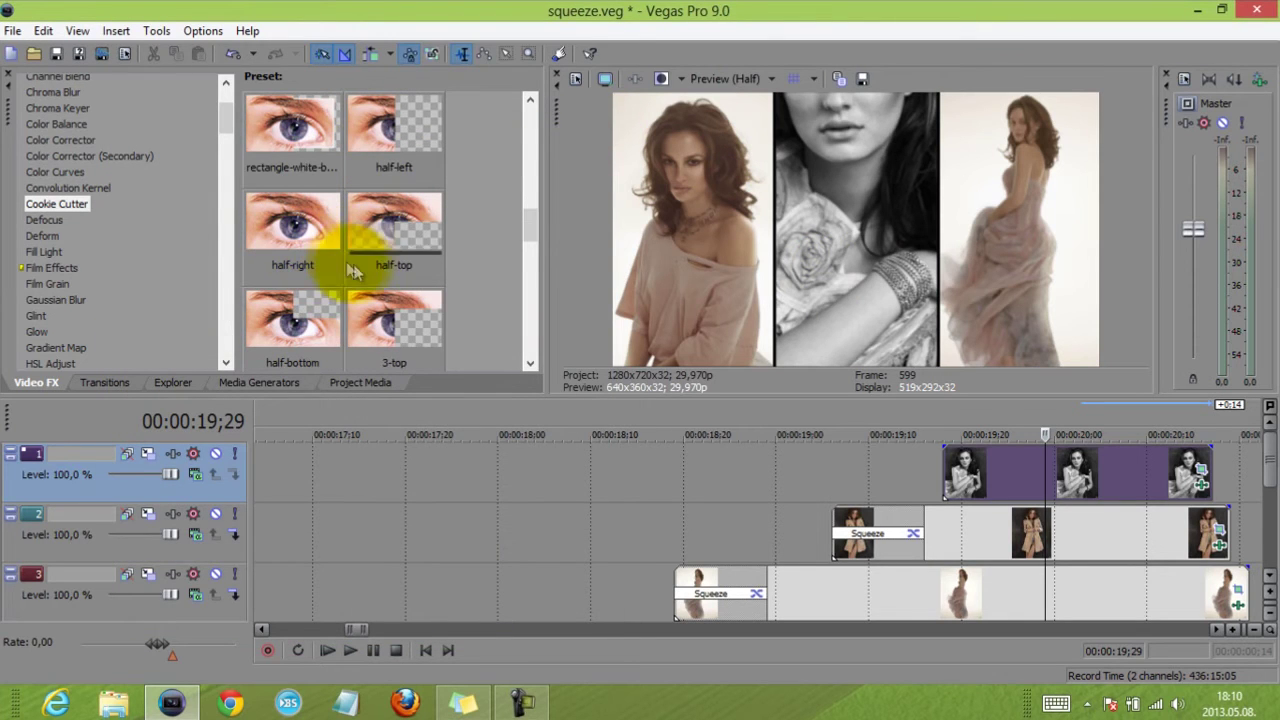
{"action": "left_click_drag", "start_coordinate": [919, 409], "coordinate": [1090, 476]}
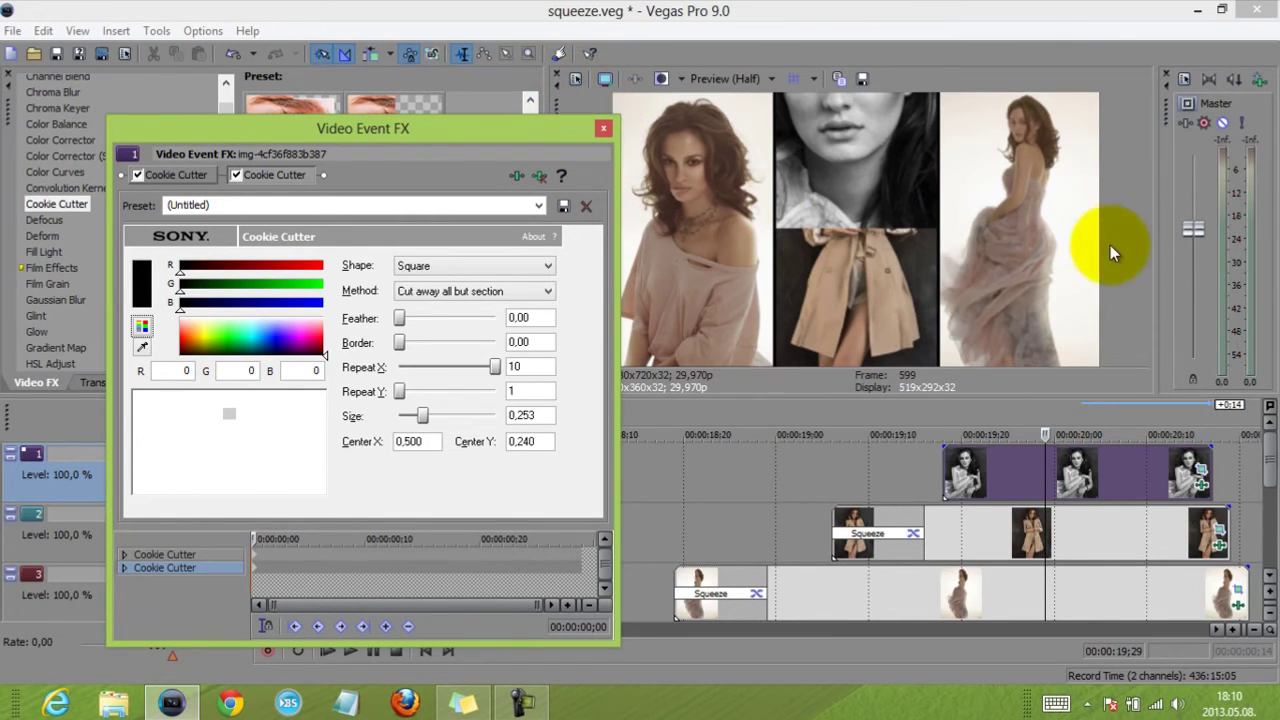
{"action": "left_click", "coordinate": [137, 176]}
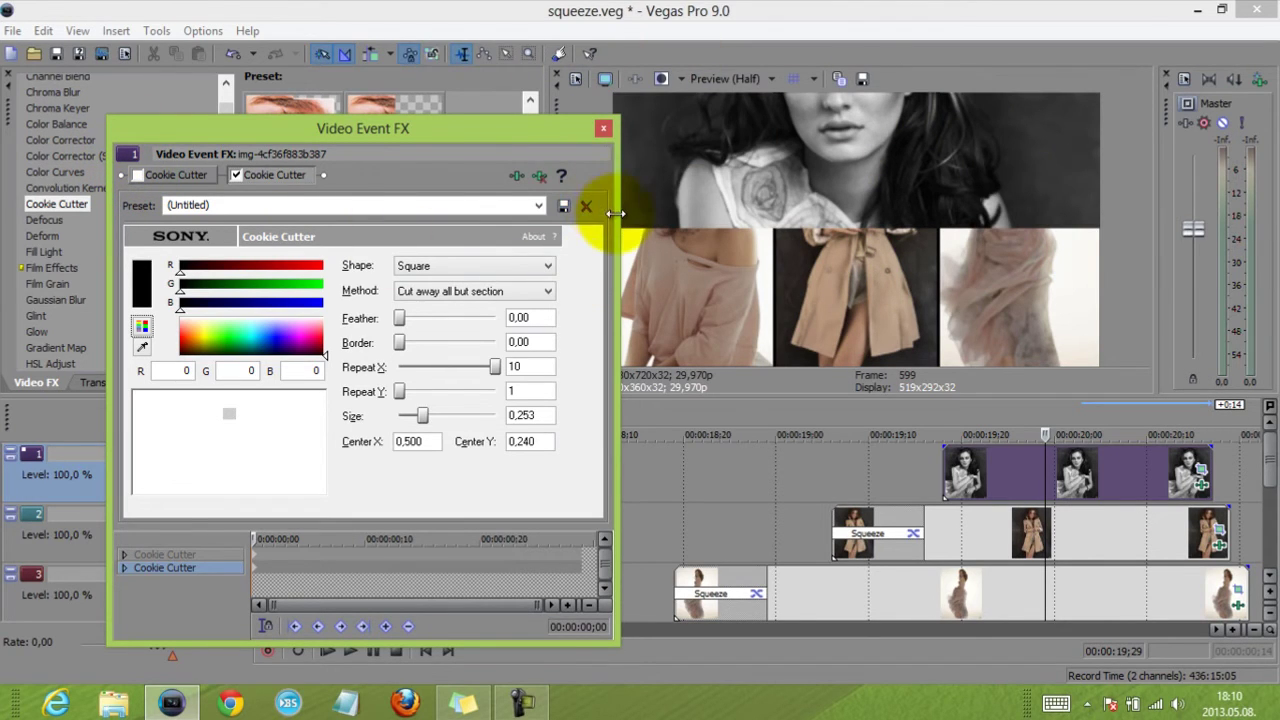
{"action": "left_click", "coordinate": [137, 176]}
{"action": "left_click", "coordinate": [604, 128]}
Step: Reframe the black-and-white photo in Pan/Crop to about 3 676,7 by 2 068,1, centered at X 893,9 and Y 1 121,3
{"action": "left_click", "coordinate": [1199, 482]}
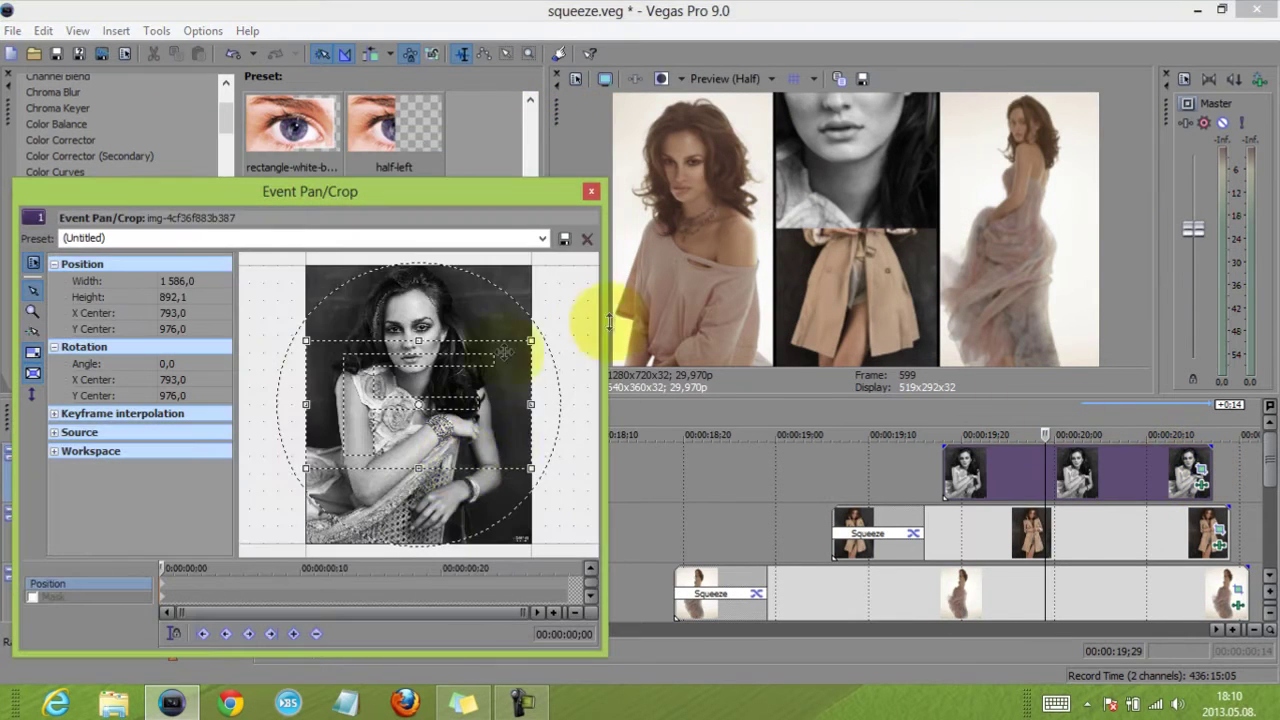
{"action": "left_click_drag", "start_coordinate": [386, 457], "coordinate": [443, 529]}
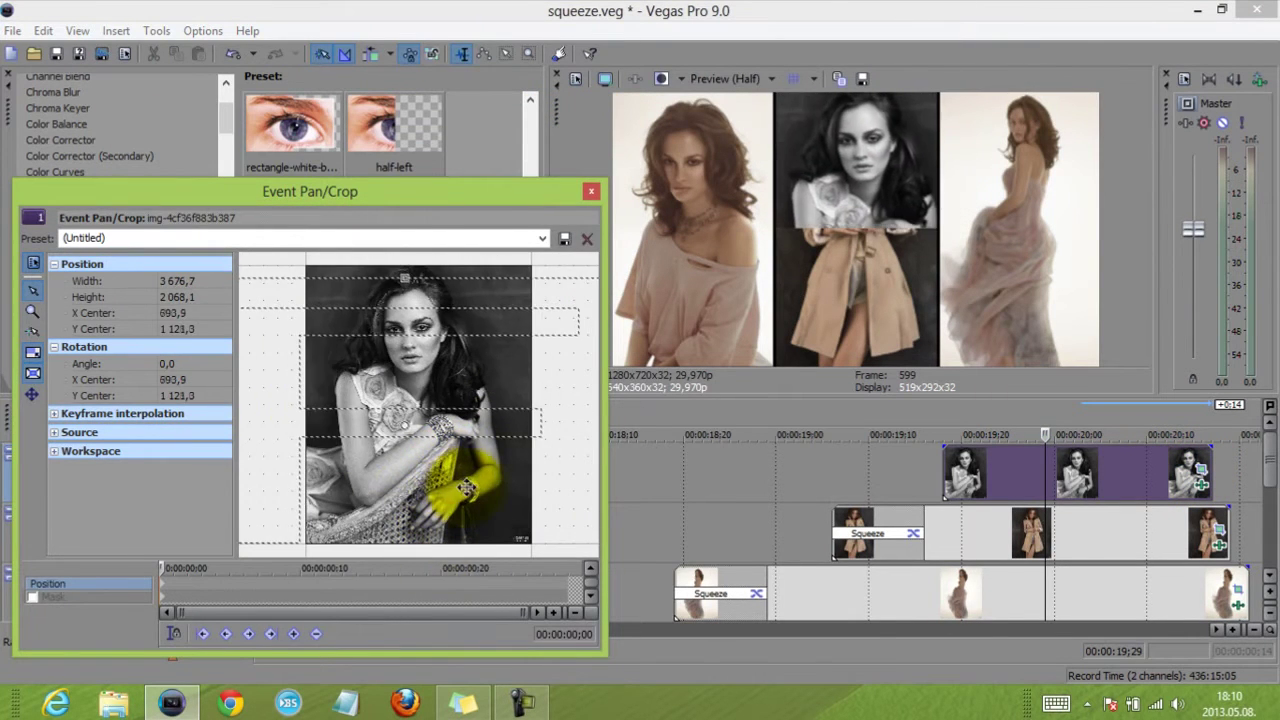
{"action": "left_click", "coordinate": [591, 190]}
Step: Trim the black-and-white photo's start to about 00:00:19;20, give it a fade-in to about 00:00:20;00 and apply the Squeeze Down transition there
{"action": "mouse_move", "coordinate": [967, 476]}
{"action": "left_mouse_down"}
{"action": "mouse_move", "coordinate": [1022, 455]}
{"action": "mouse_move", "coordinate": [1050, 463]}
{"action": "left_mouse_up"}
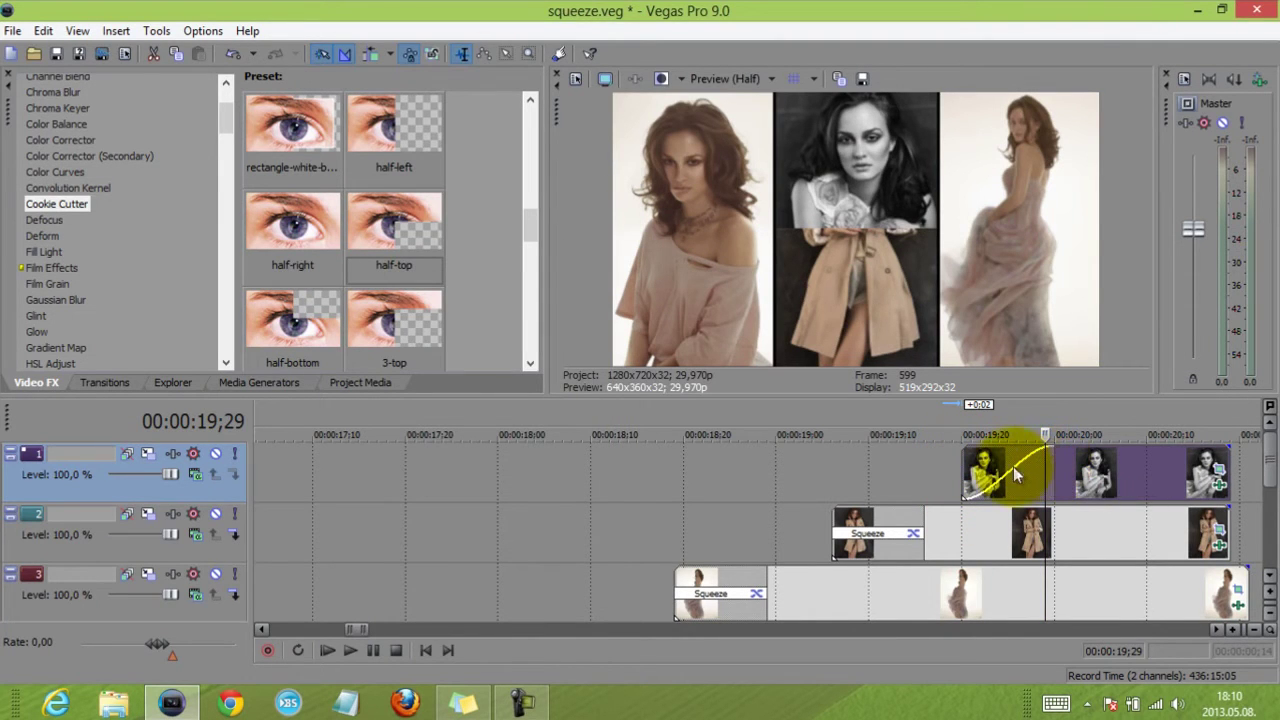
{"action": "left_click", "coordinate": [104, 382]}
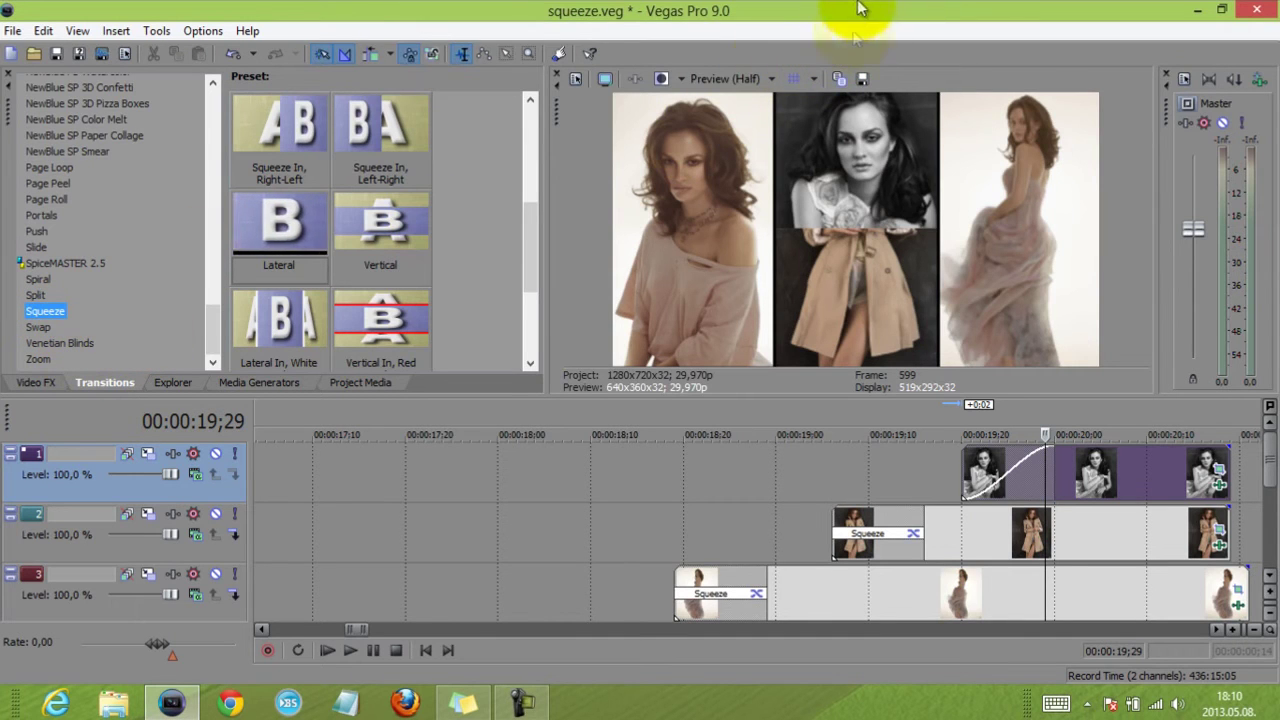
{"action": "scroll", "coordinate": [309, 147], "scroll_direction": "up", "scroll_amount": 5}
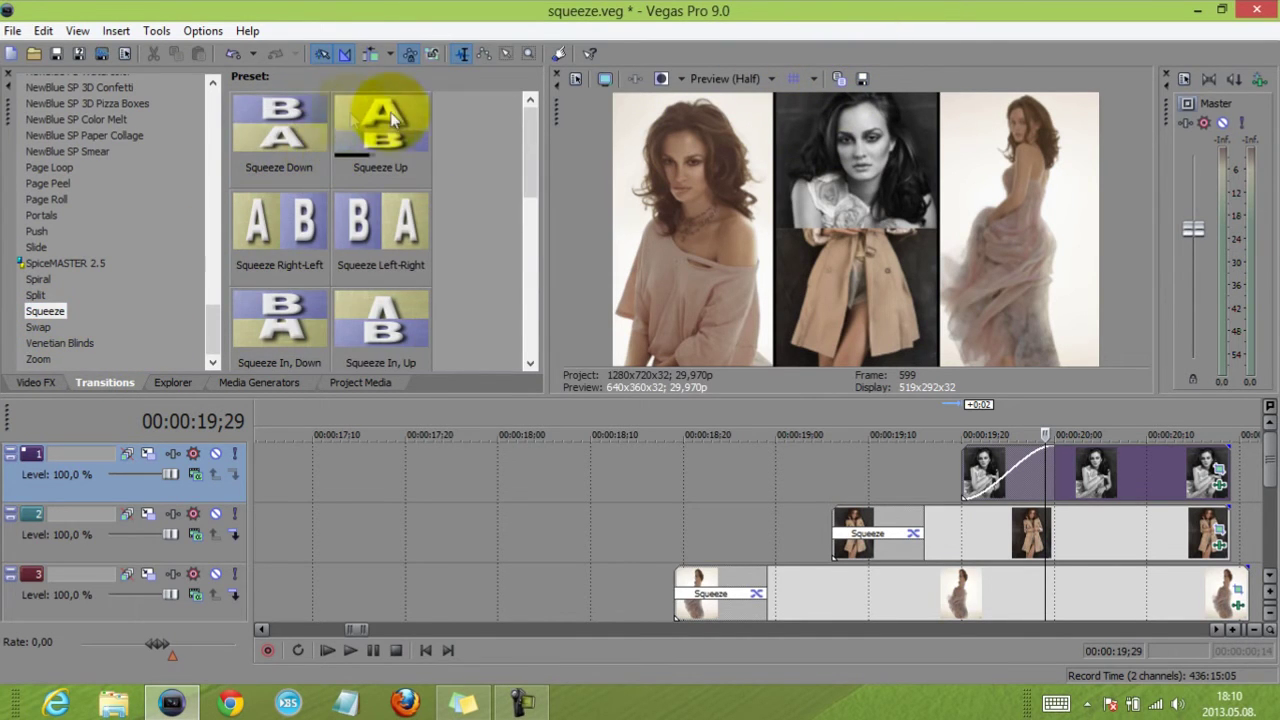
{"action": "left_click_drag", "start_coordinate": [274, 119], "coordinate": [975, 480]}
{"action": "key", "text": "Escape"}
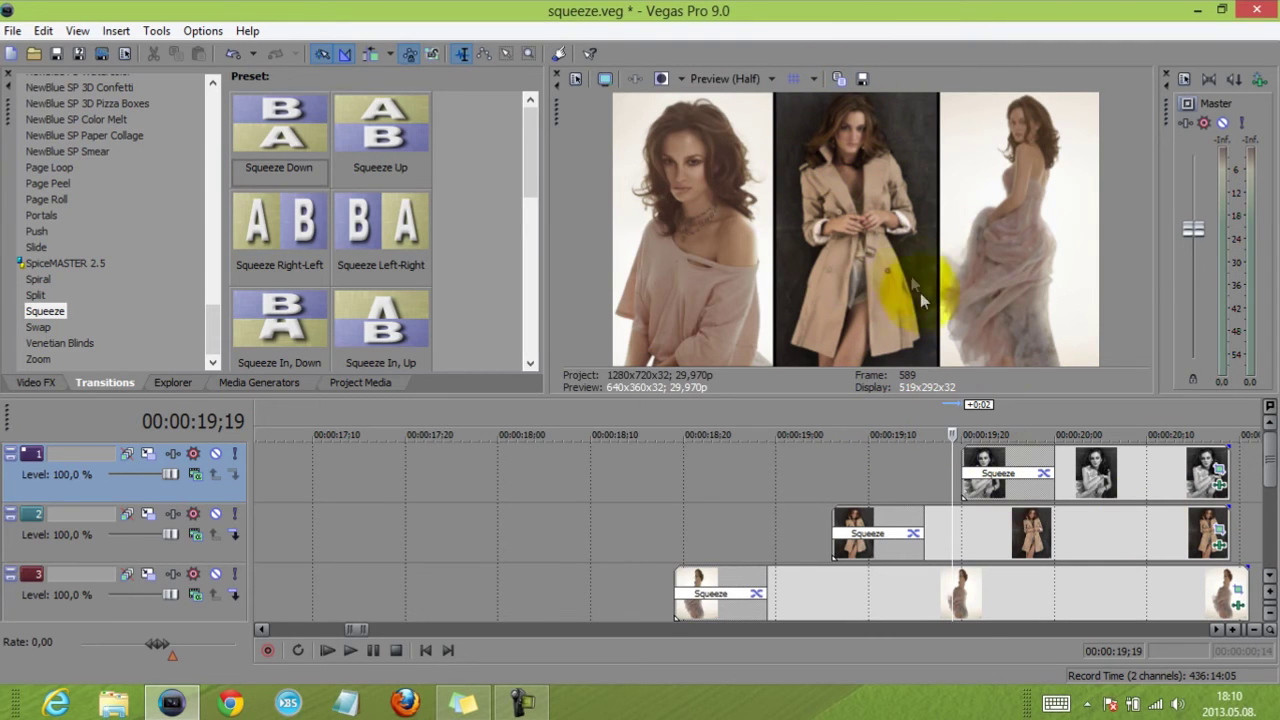
Step: Check the coat photo's existing Cookie Cutter and add the half-bottom Cookie Cutter preset as a second effect
{"action": "left_click", "coordinate": [1220, 549]}
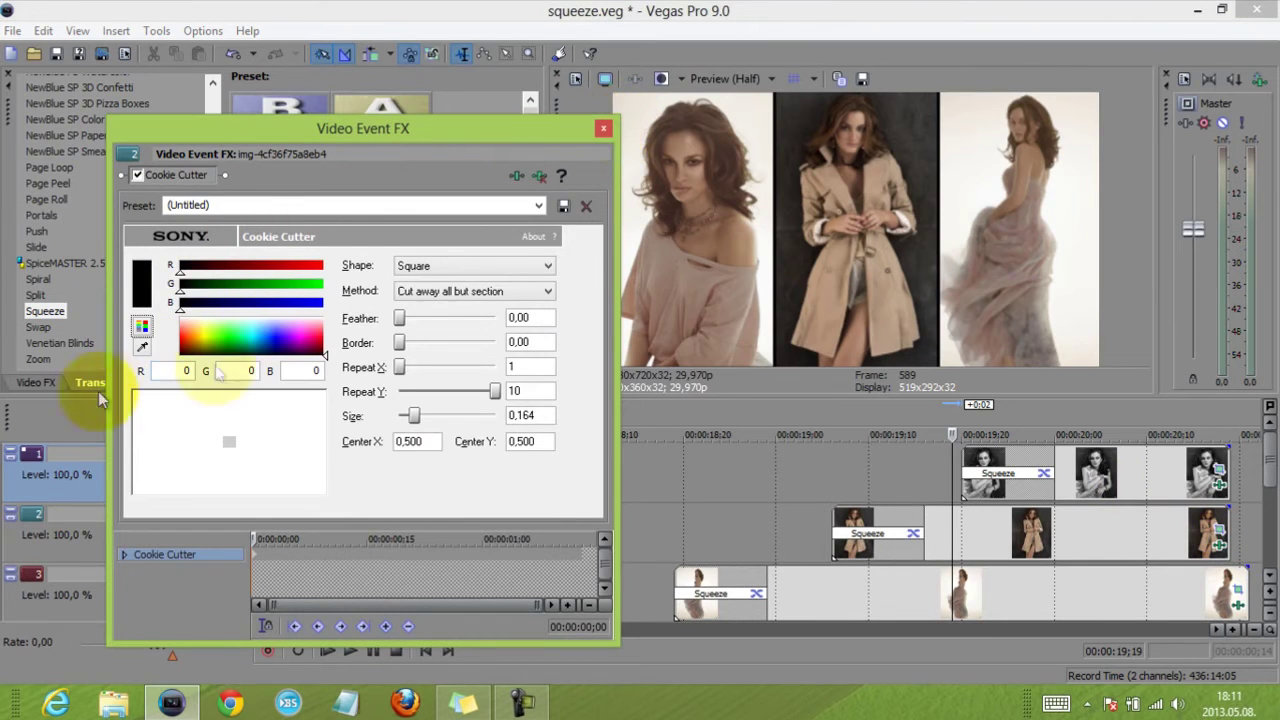
{"action": "left_click", "coordinate": [604, 130]}
{"action": "left_click", "coordinate": [22, 385]}
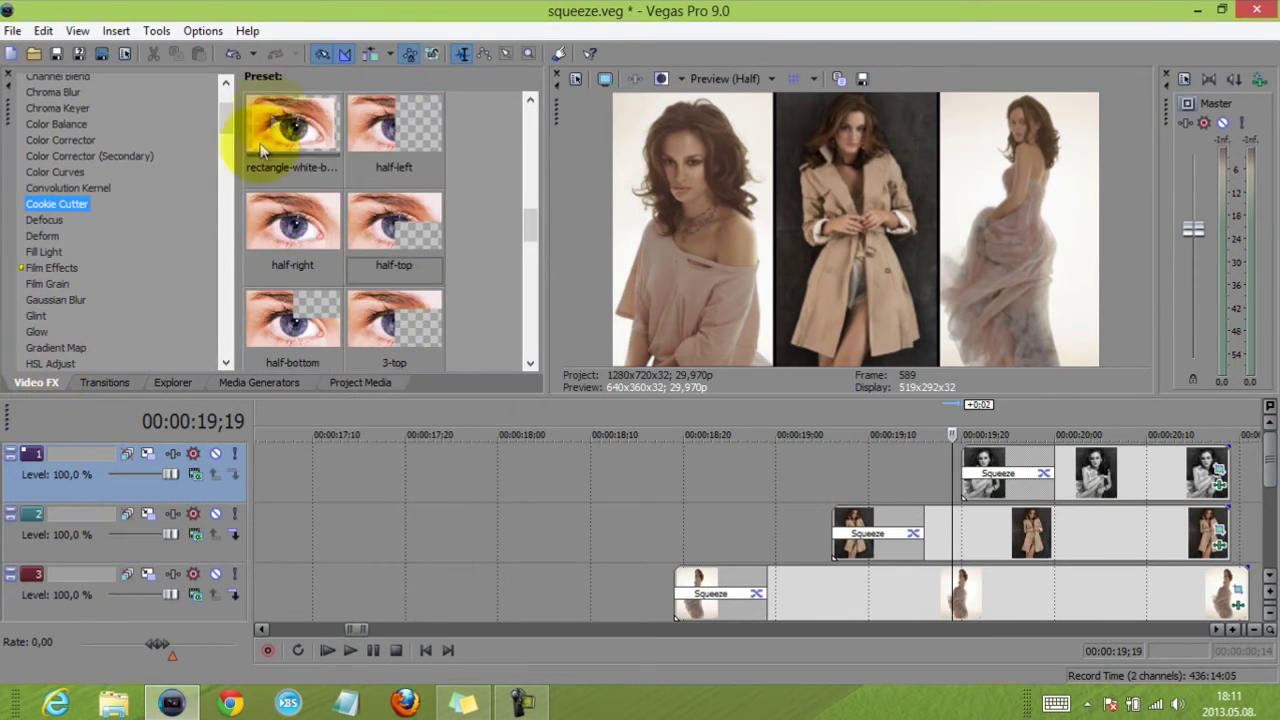
{"action": "left_click_drag", "start_coordinate": [300, 340], "coordinate": [1048, 540]}
{"action": "left_click", "coordinate": [1082, 465]}
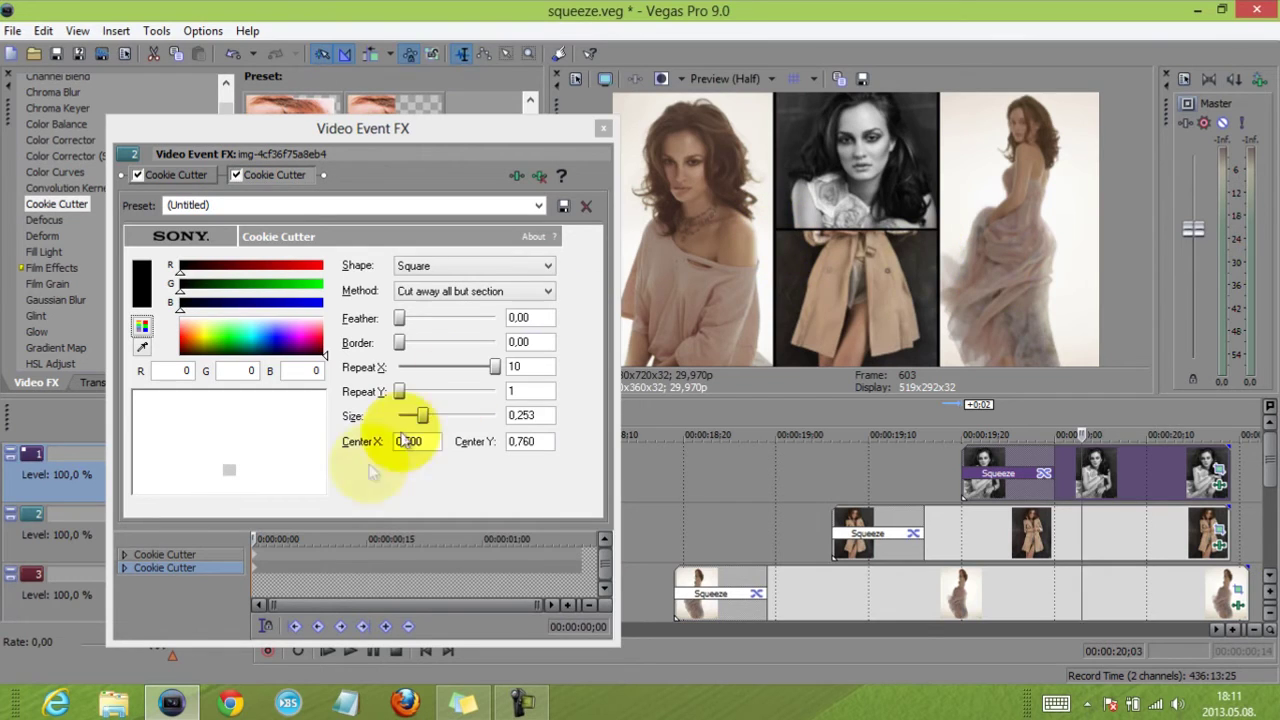
Step: Add a keyframe at 00:00:00;24 to the coat photo's second Cookie Cutter, keeping Size 0,253
{"action": "left_click", "coordinate": [262, 540]}
{"action": "left_click_drag", "start_coordinate": [899, 476], "coordinate": [947, 467]}
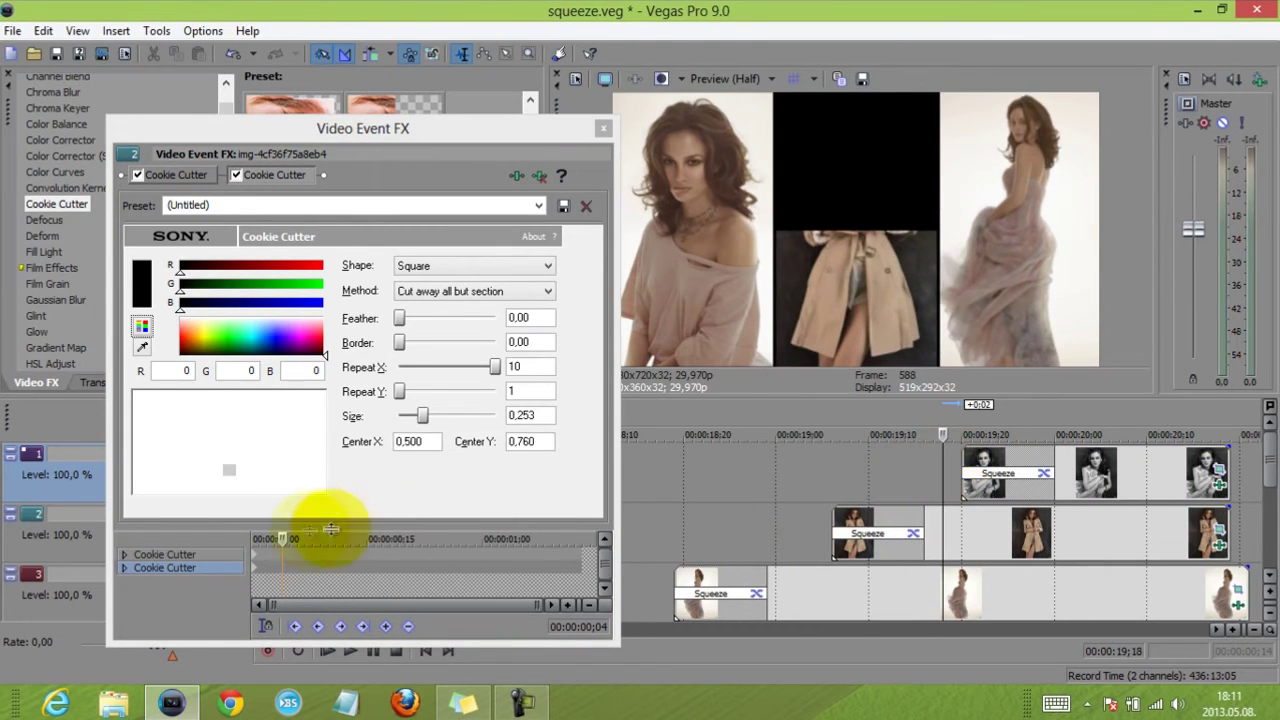
{"action": "left_click", "coordinate": [254, 540]}
{"action": "left_click_drag", "start_coordinate": [252, 540], "coordinate": [437, 540]}
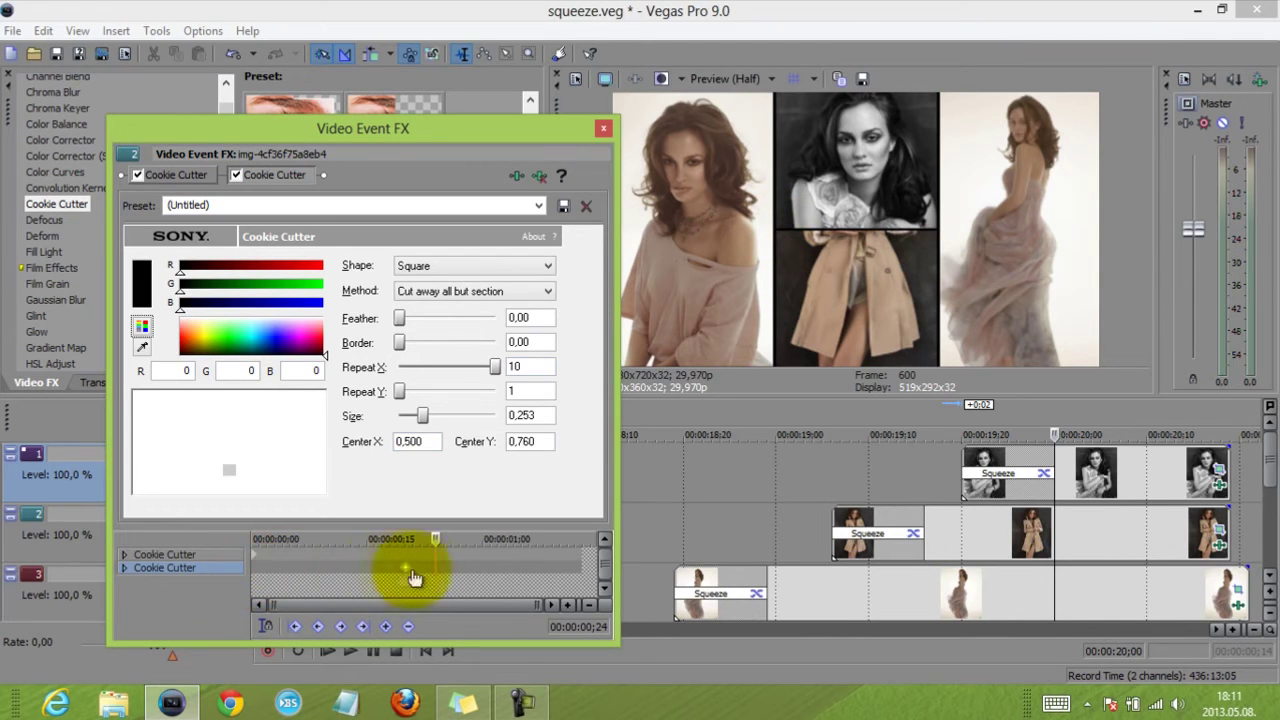
{"action": "double_click", "coordinate": [447, 574]}
Step: Keyframe the second Cookie Cutter's Size to 0,760 at 00:00:00;14 and 0,690 at 00:00:00;15
{"action": "left_click_drag", "start_coordinate": [432, 538], "coordinate": [358, 538]}
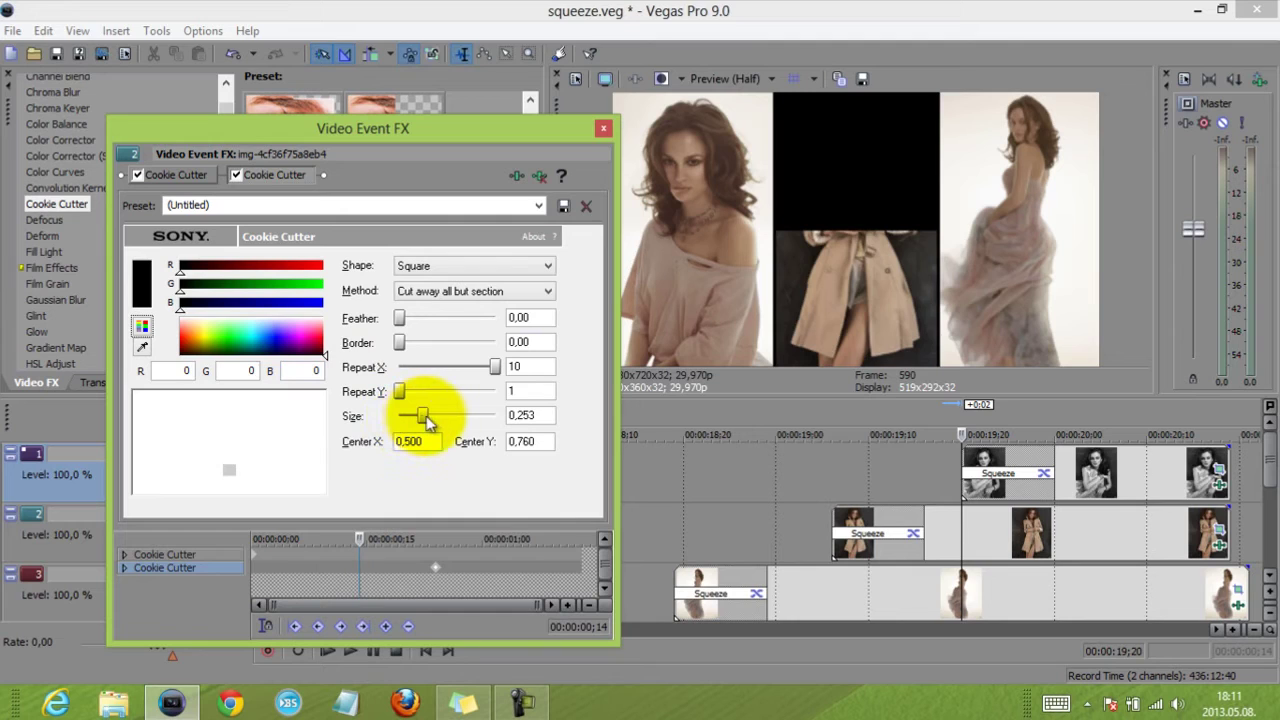
{"action": "left_click_drag", "start_coordinate": [422, 417], "coordinate": [472, 417]}
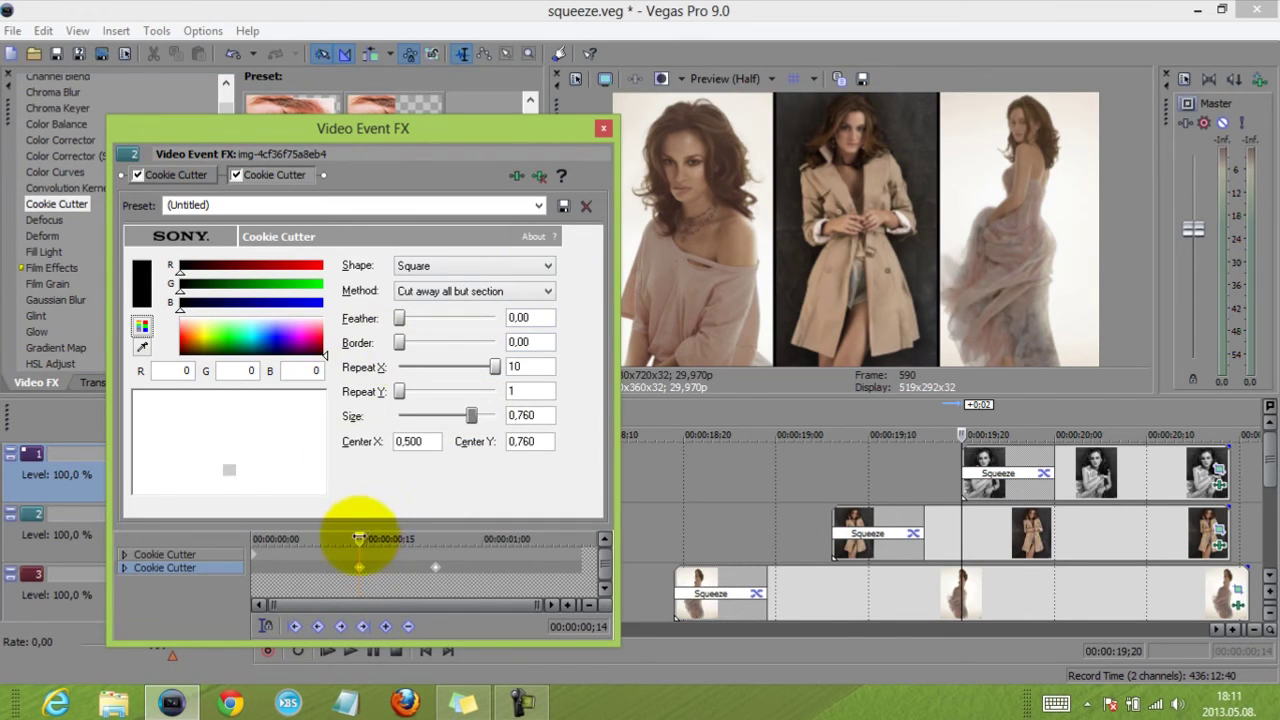
{"action": "left_click_drag", "start_coordinate": [358, 540], "coordinate": [366, 539]}
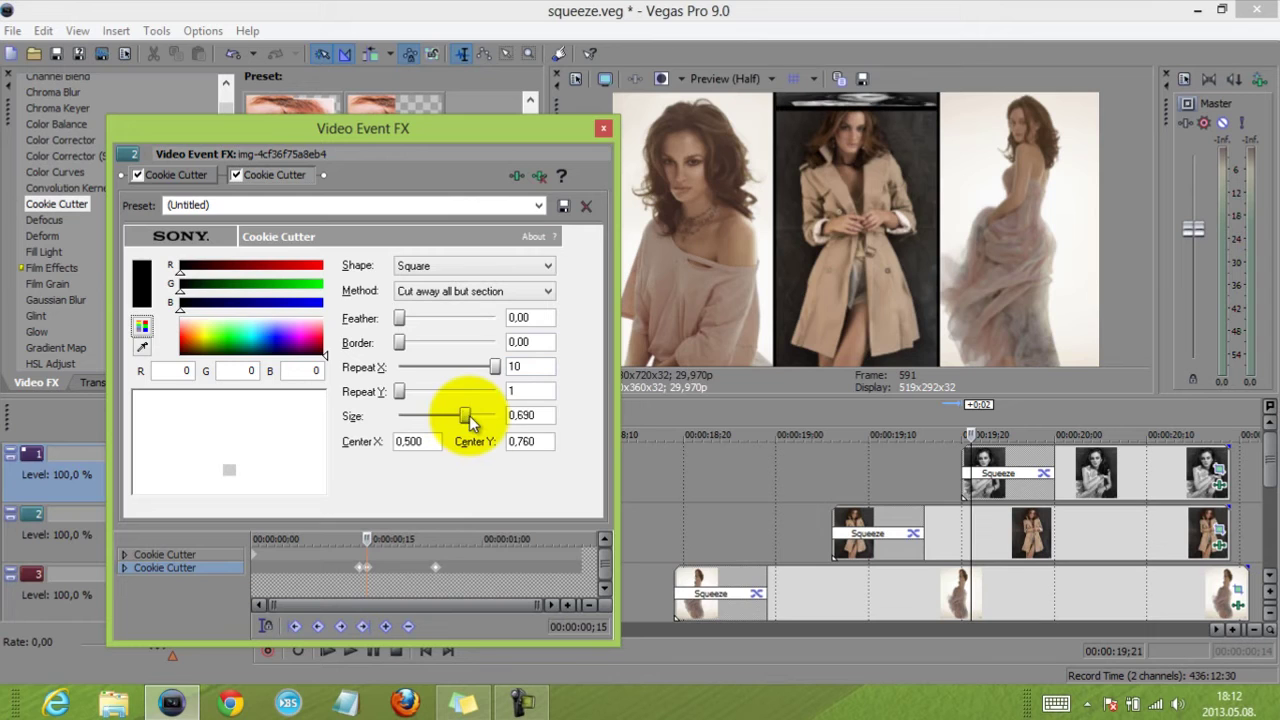
{"action": "left_click_drag", "start_coordinate": [366, 539], "coordinate": [435, 539]}
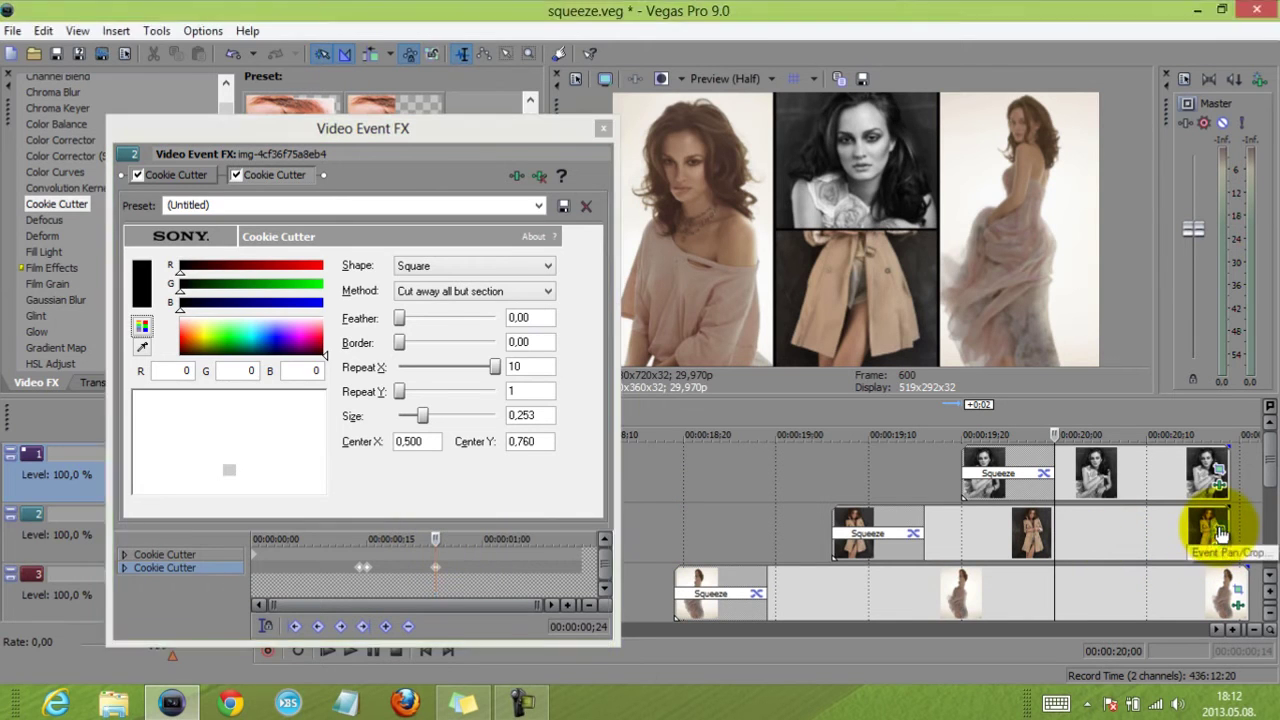
Step: Keyframe the coat photo's Pan/Crop at 00:00:00;14 and 00:00:00;24, shift the second keyframe to Y Center 23,5, and play back the section
{"action": "left_click", "coordinate": [1218, 533]}
{"action": "left_click_drag", "start_coordinate": [168, 572], "coordinate": [289, 569]}
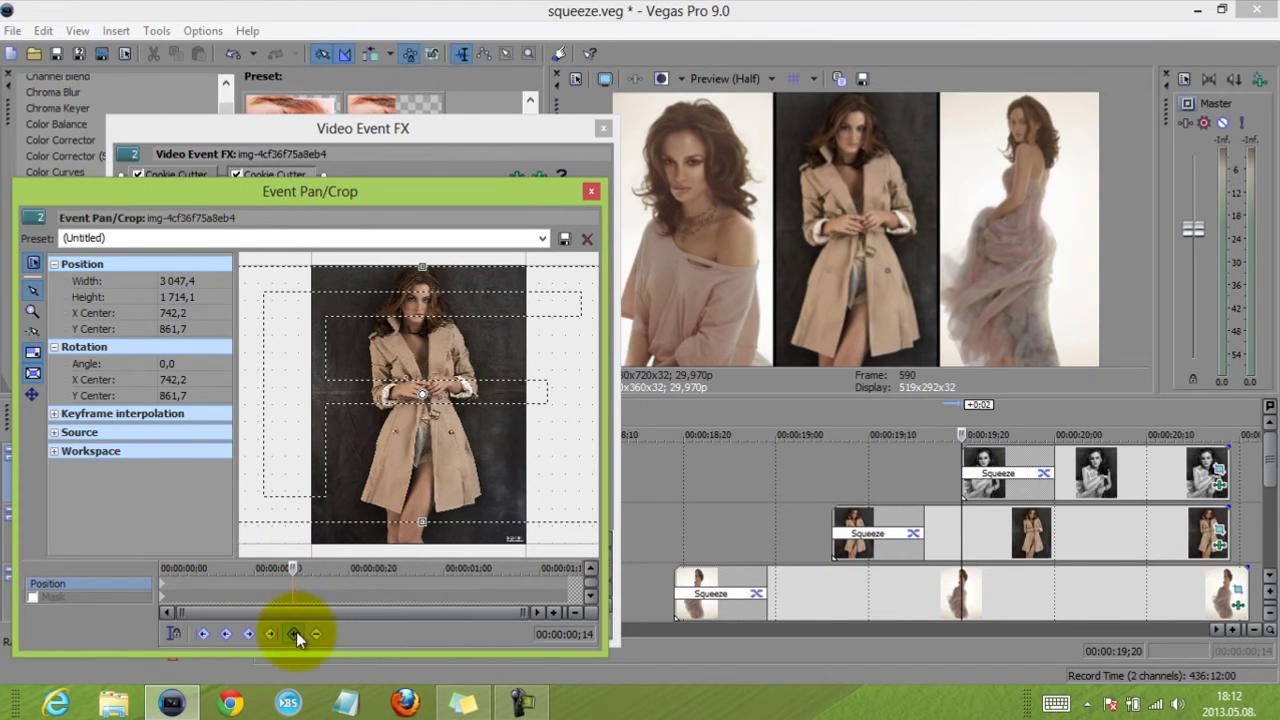
{"action": "left_click_drag", "start_coordinate": [294, 572], "coordinate": [390, 571]}
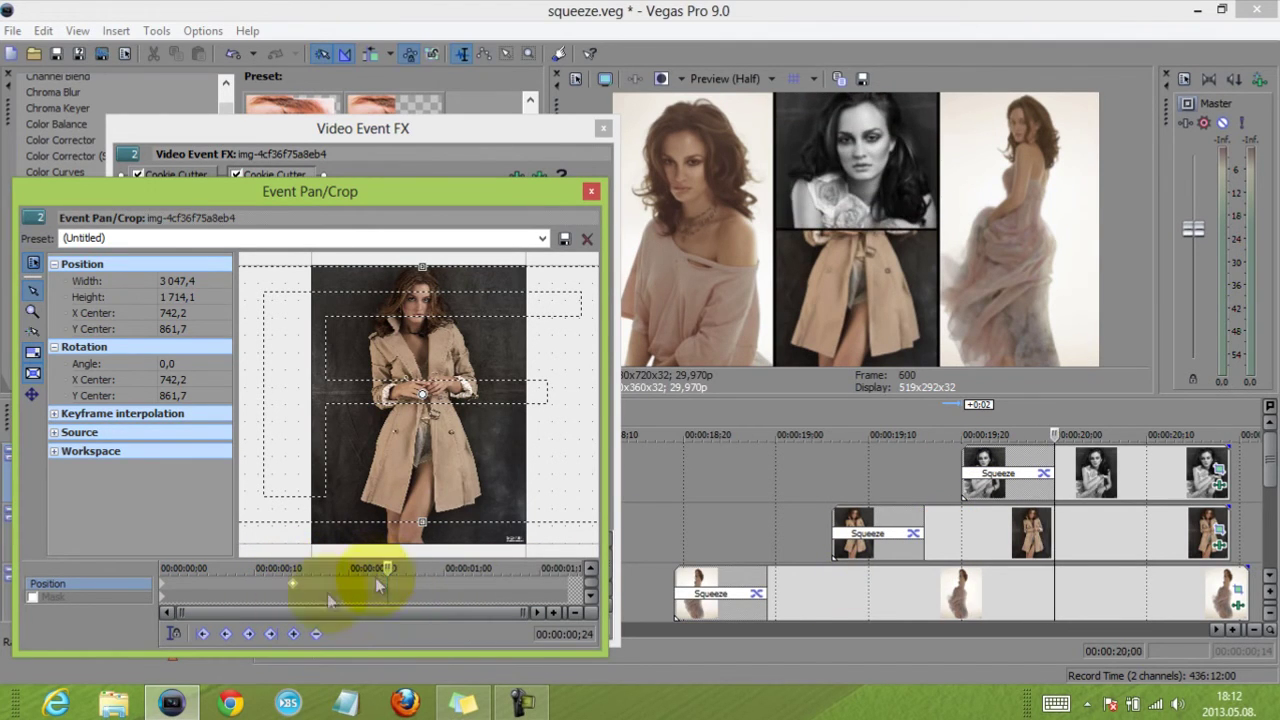
{"action": "left_click", "coordinate": [295, 634]}
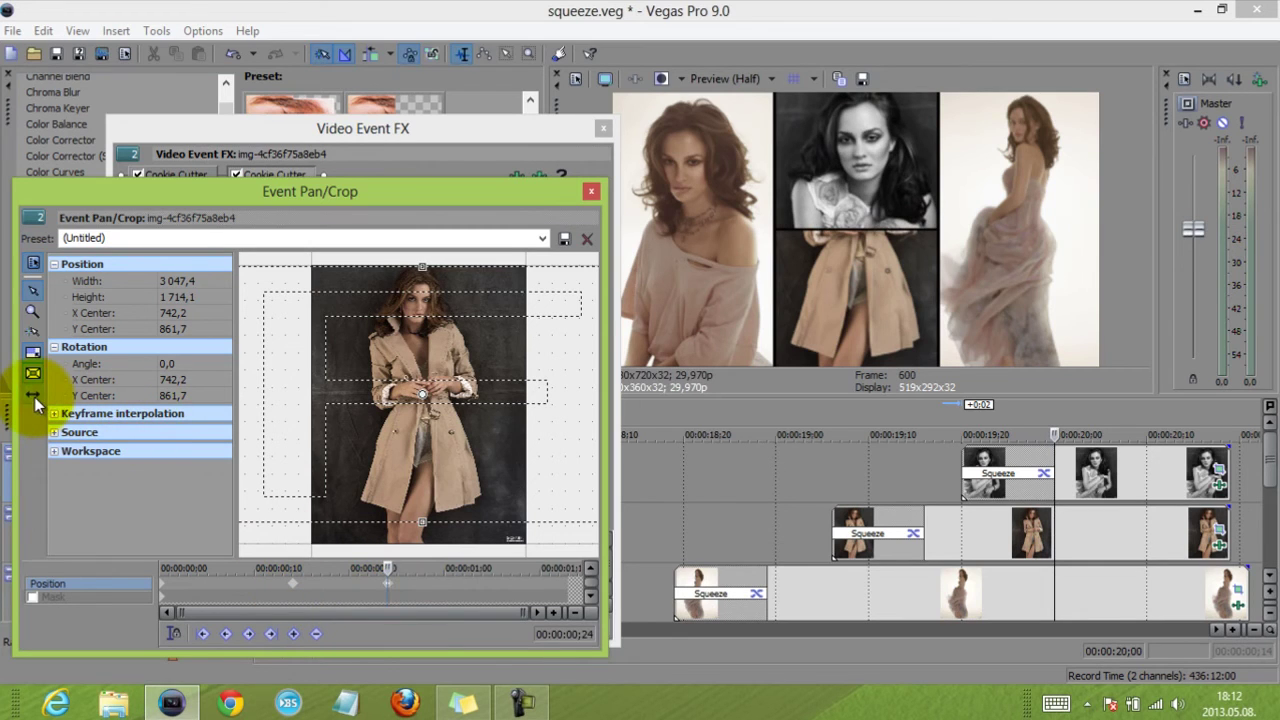
{"action": "left_click_drag", "start_coordinate": [404, 434], "coordinate": [441, 313]}
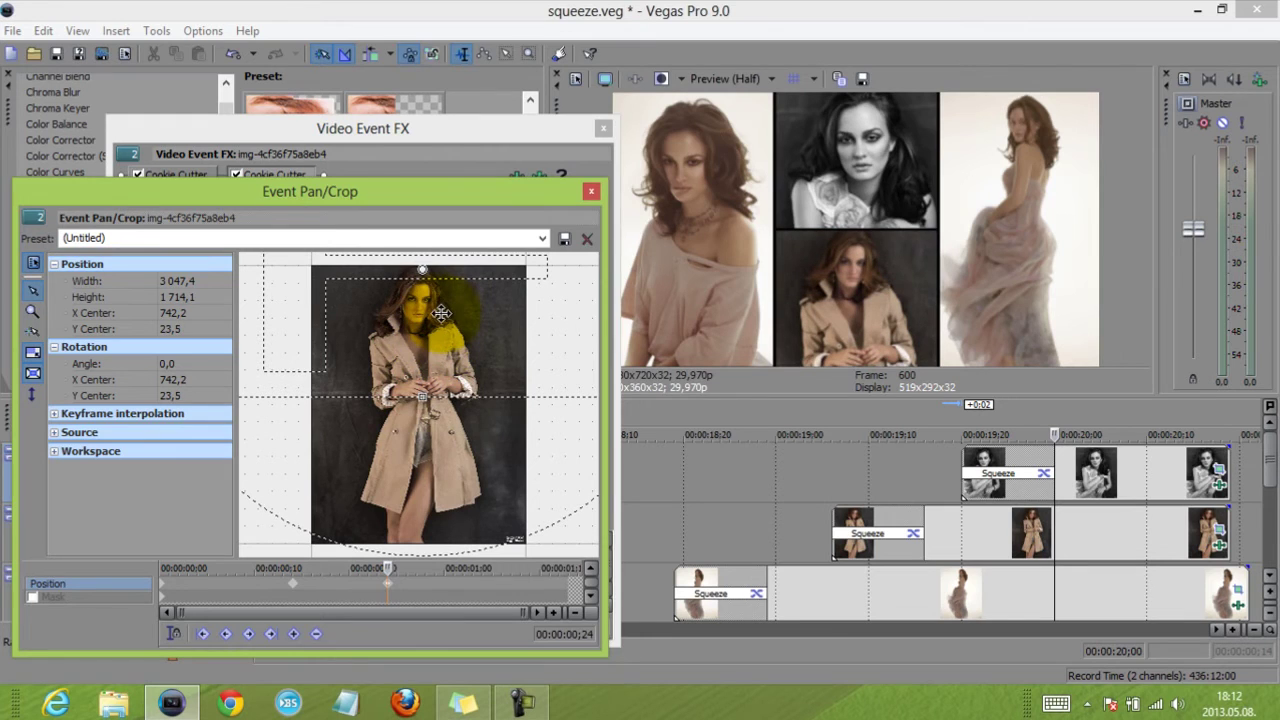
{"action": "left_click", "coordinate": [593, 193]}
{"action": "left_click", "coordinate": [607, 128]}
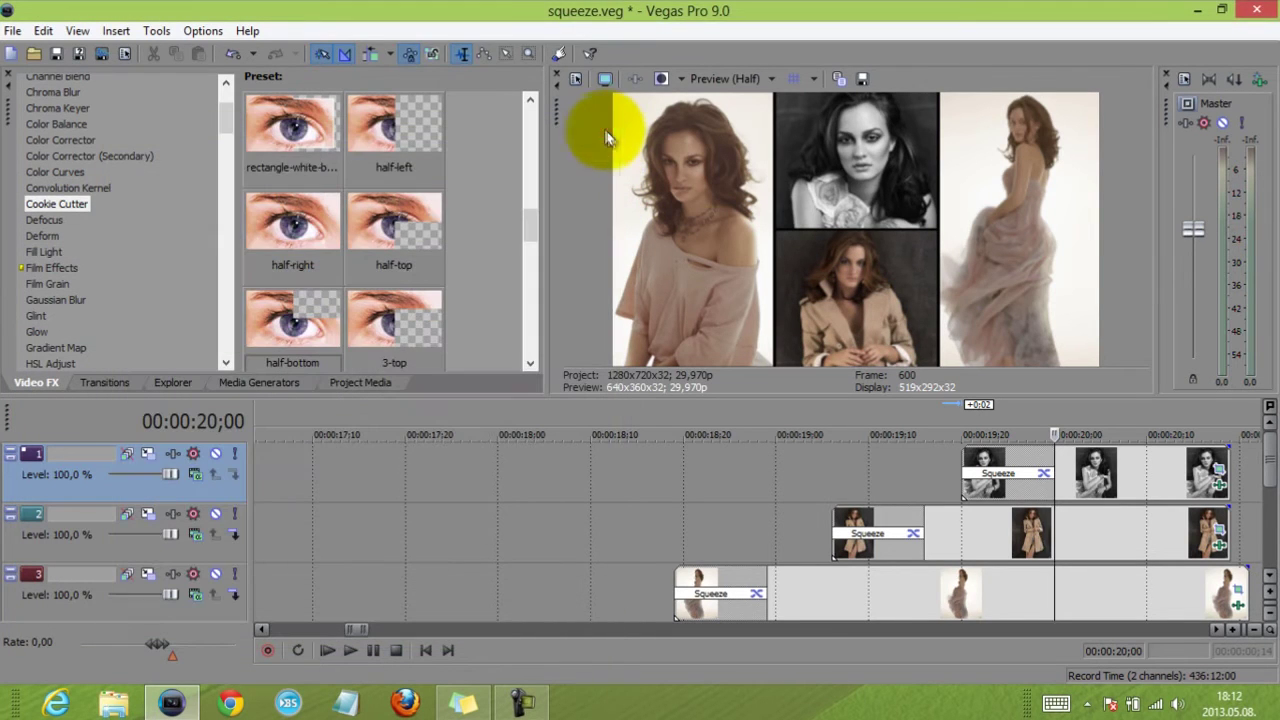
{"action": "left_click", "coordinate": [947, 463]}
{"action": "key", "text": "space"}
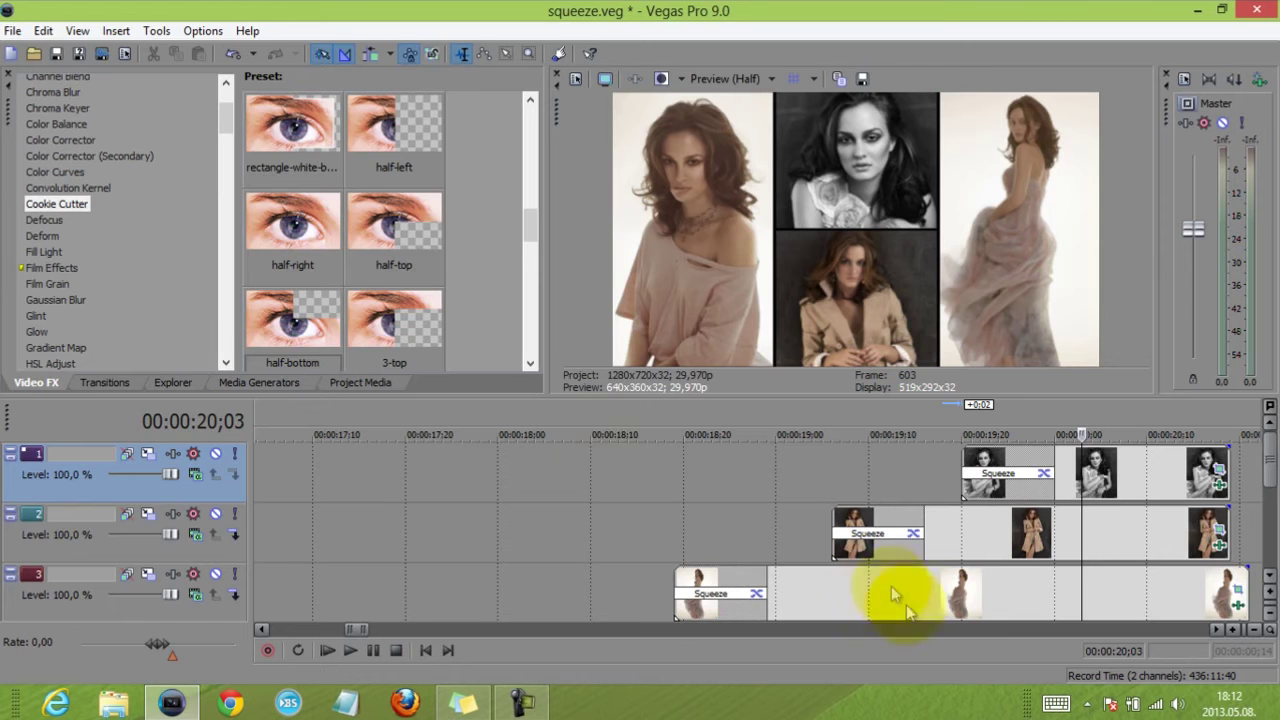
Step: Apply the 100% Black and White effect preset to the coat photo
{"action": "scroll", "coordinate": [228, 117], "scroll_direction": "up", "scroll_amount": 1}
{"action": "scroll", "coordinate": [228, 117], "scroll_direction": "up", "scroll_amount": 2}
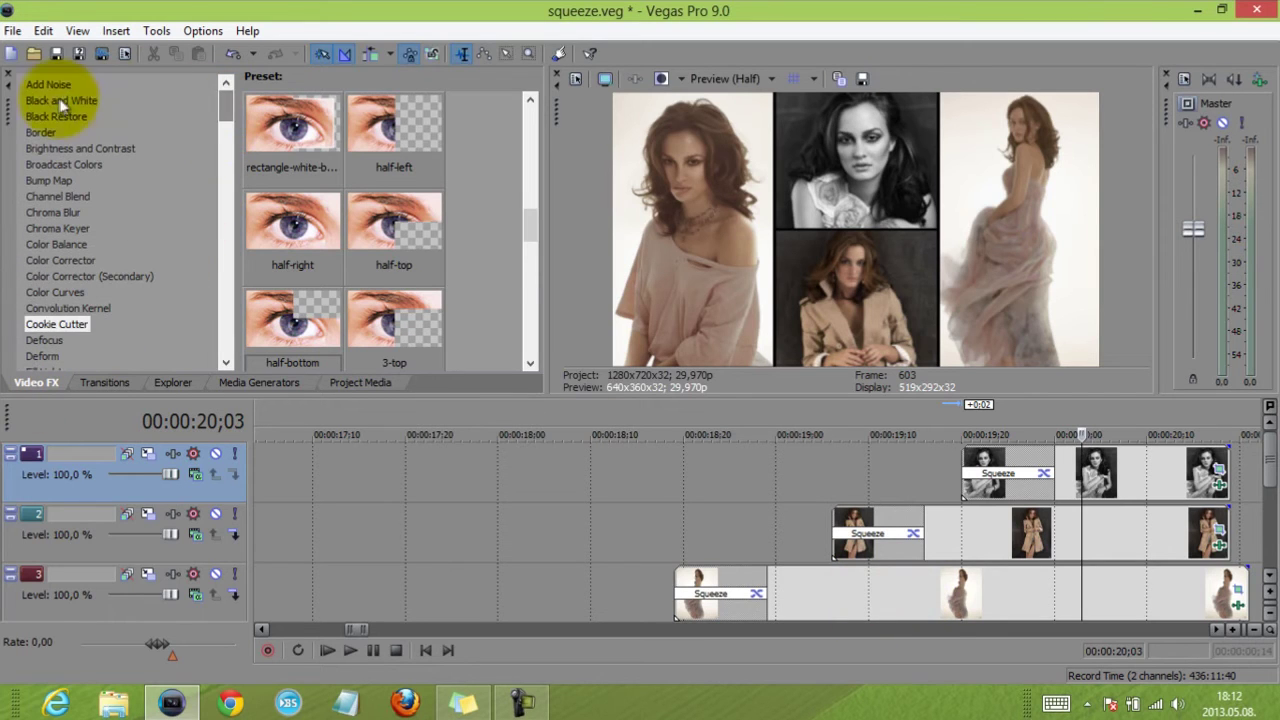
{"action": "left_click", "coordinate": [62, 100]}
{"action": "left_click_drag", "start_coordinate": [290, 322], "coordinate": [1123, 528]}
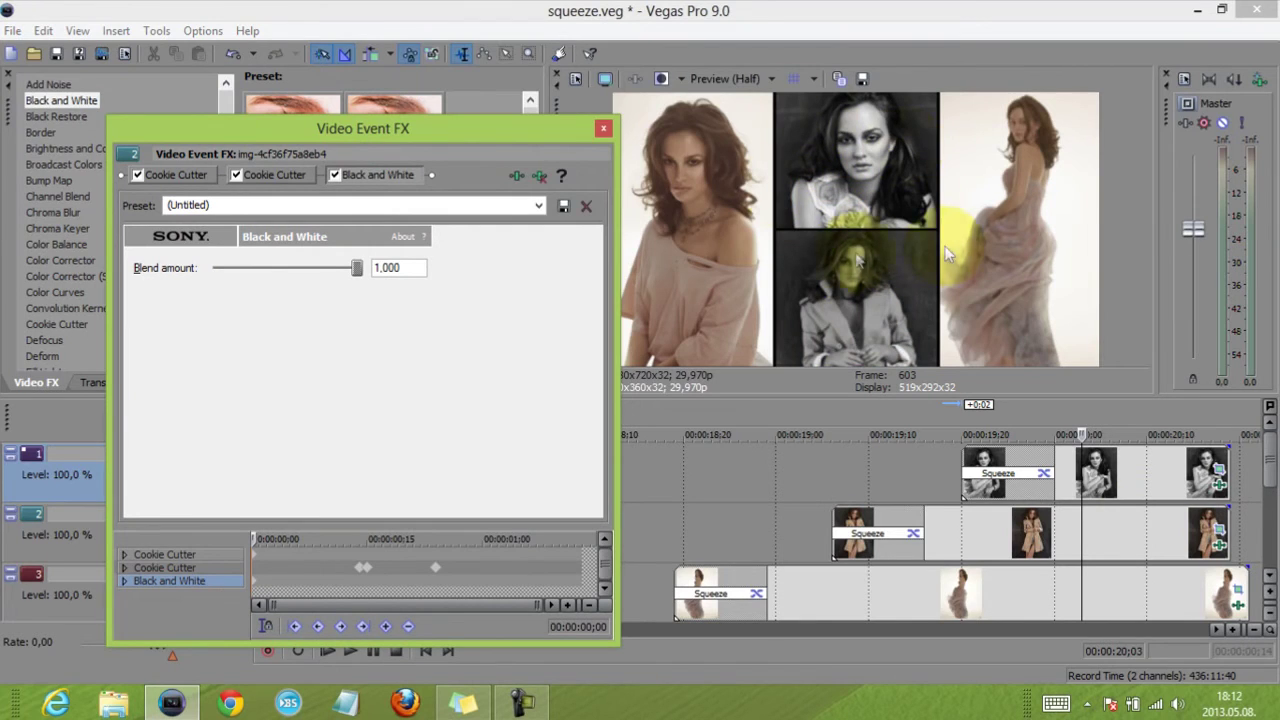
{"action": "left_click", "coordinate": [603, 128]}
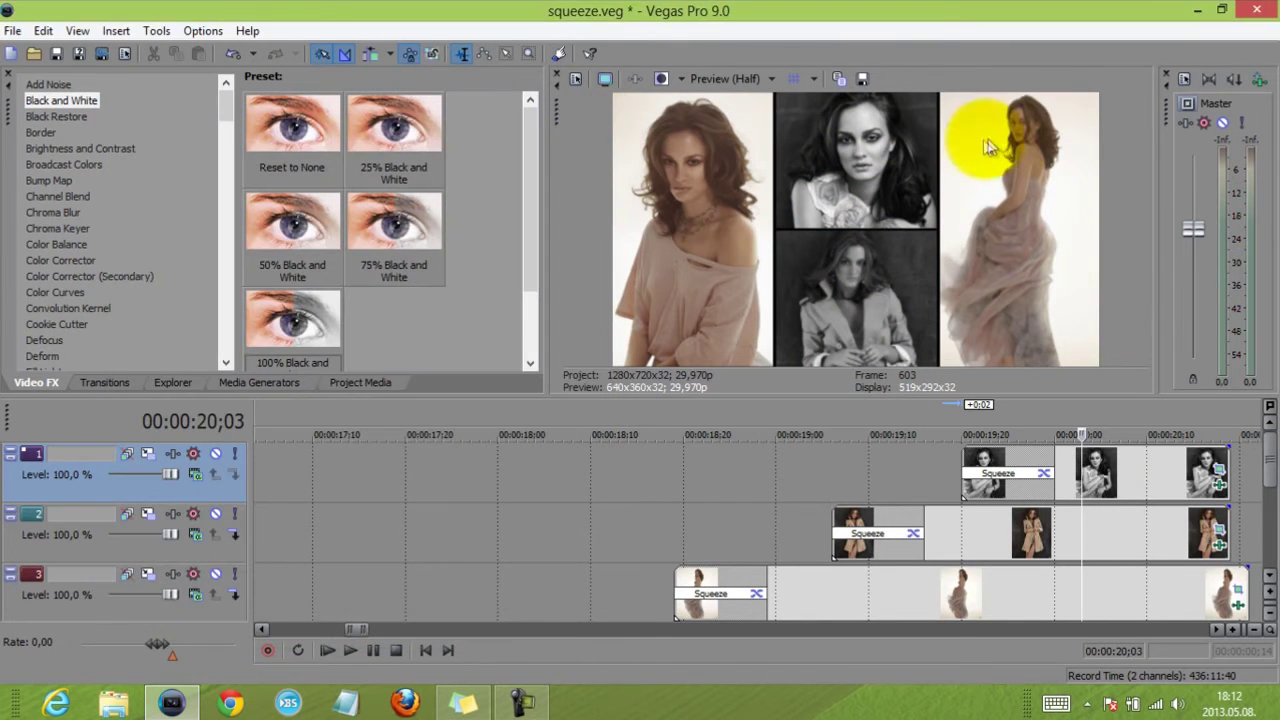
Step: Review the four-photo split screen and examine the two-photo squeeze at the beginning of the project
{"action": "left_click", "coordinate": [1120, 530]}
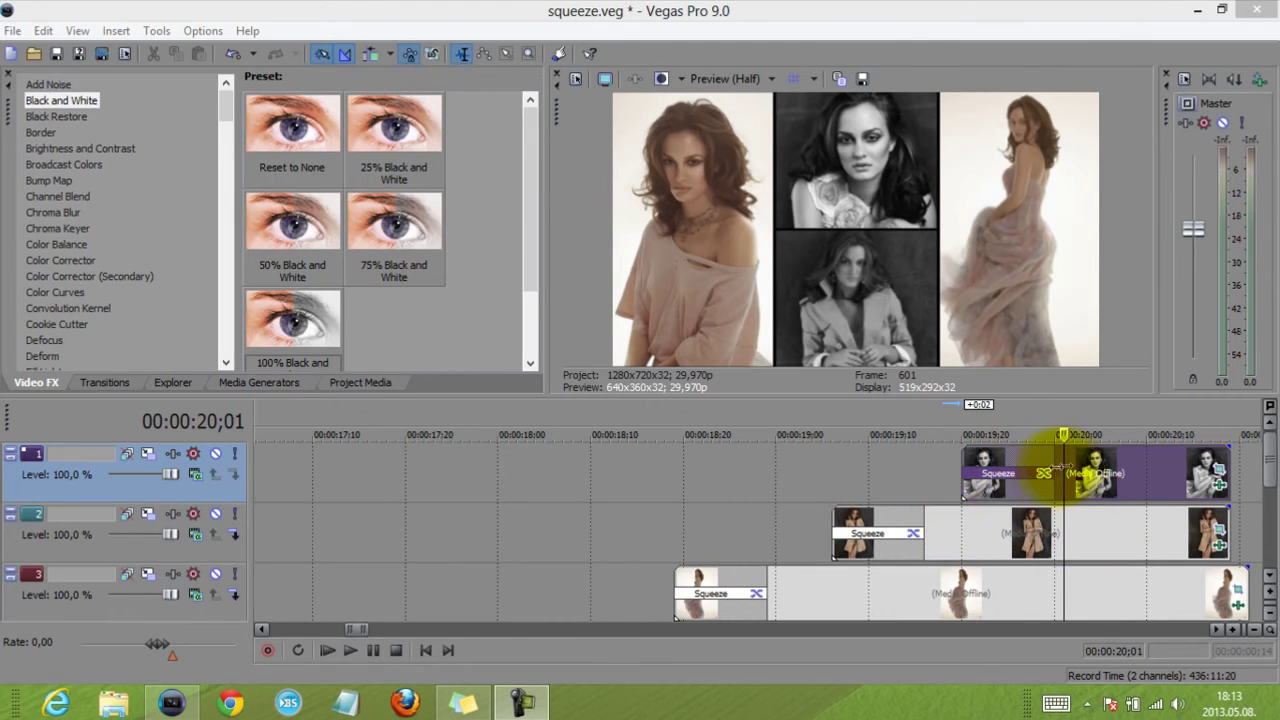
{"action": "left_click", "coordinate": [1052, 456]}
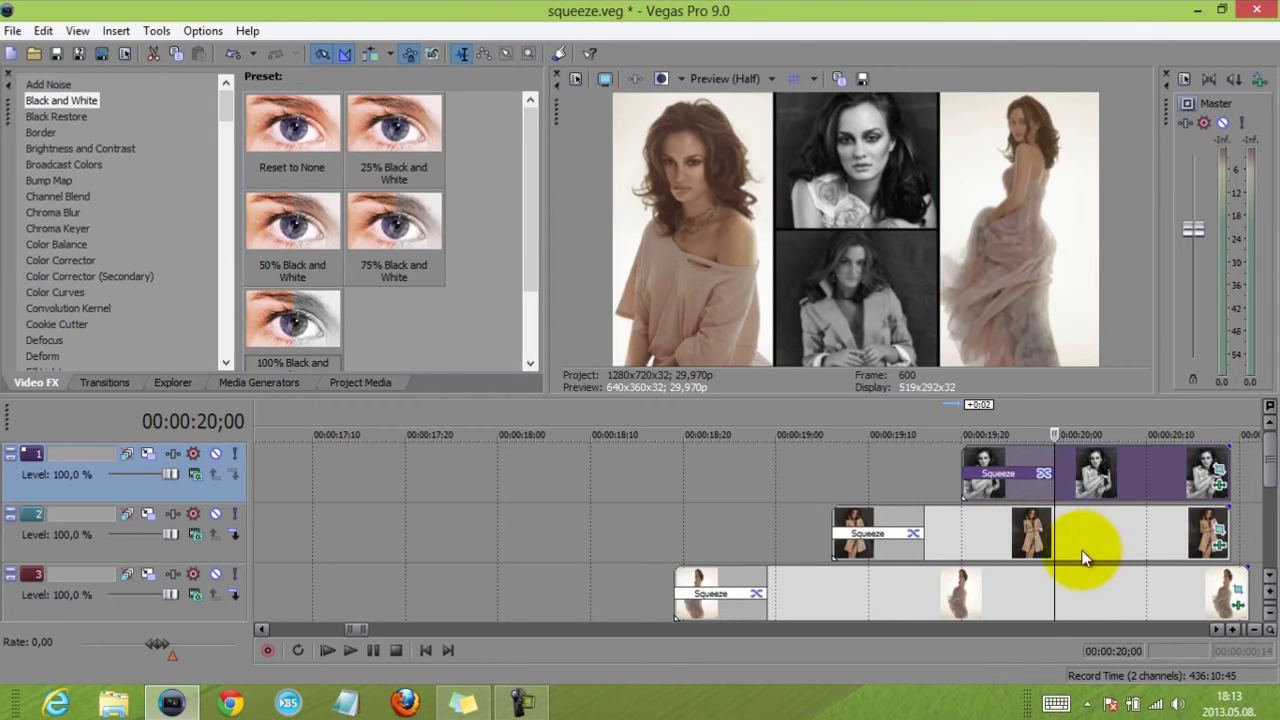
{"action": "left_click", "coordinate": [940, 462]}
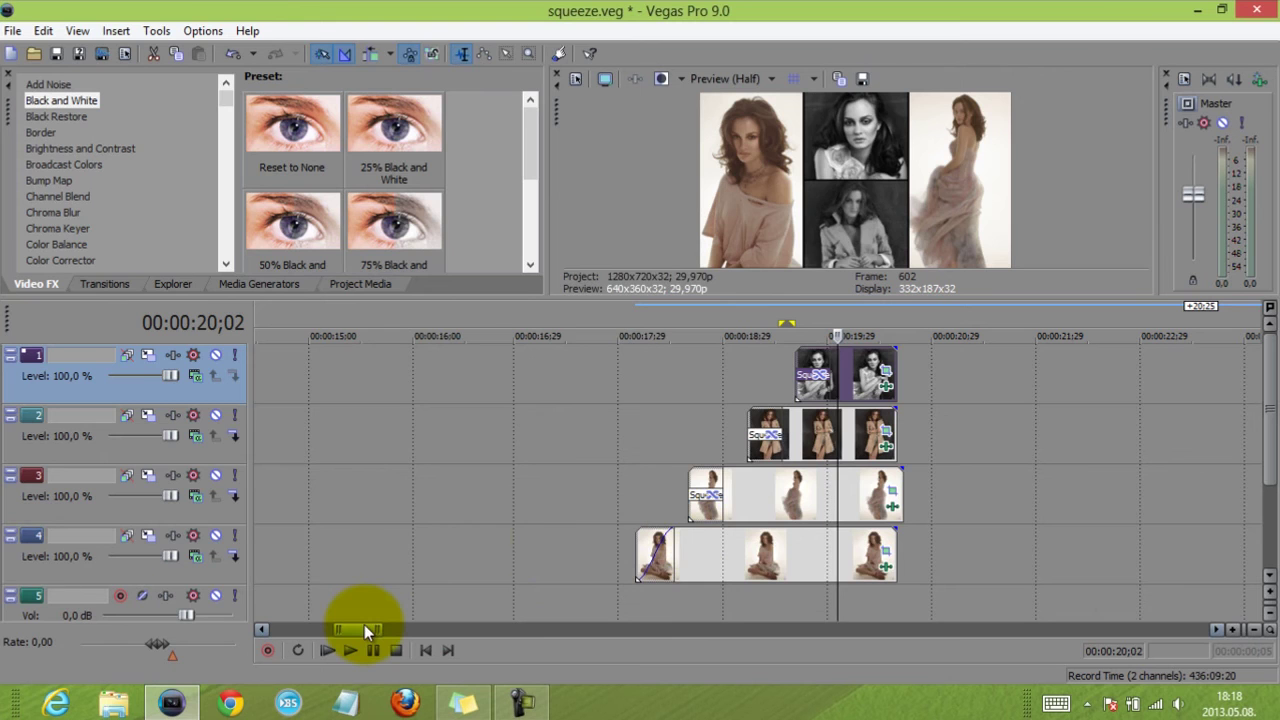
{"action": "scroll", "coordinate": [364, 624], "scroll_direction": "down", "scroll_amount": 5}
{"action": "left_click", "coordinate": [392, 445]}
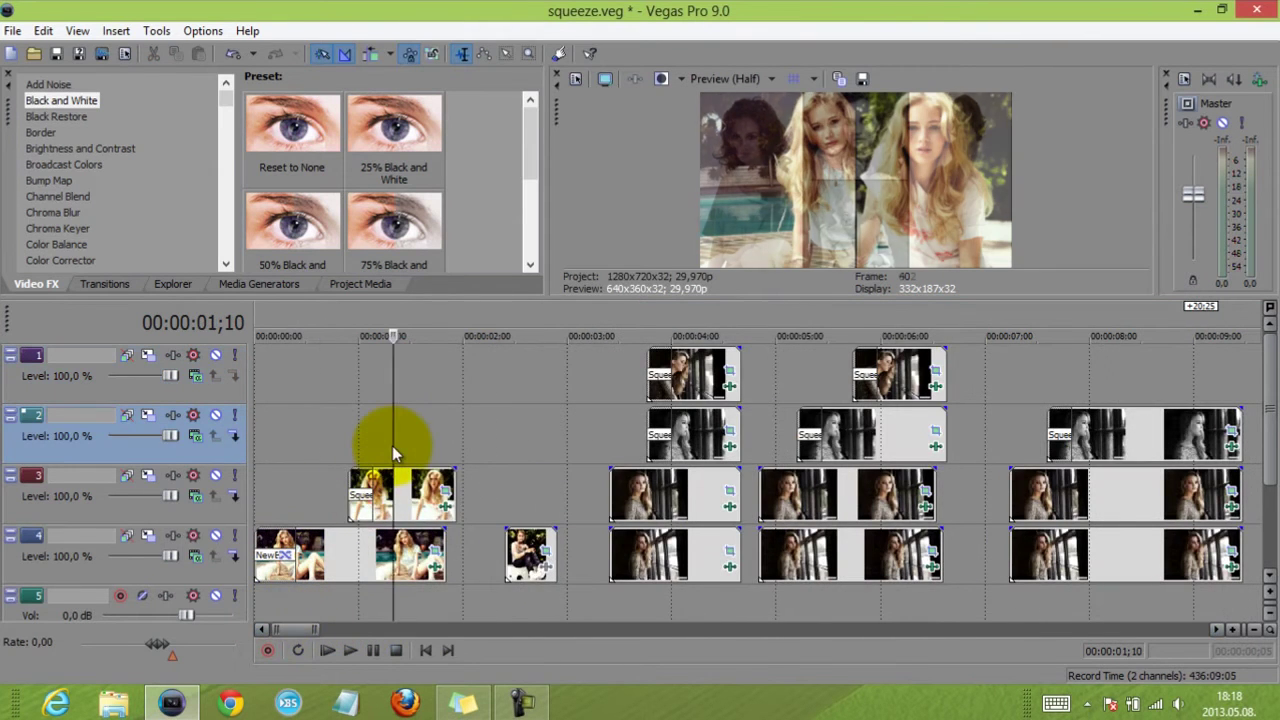
{"action": "scroll", "coordinate": [416, 455], "scroll_direction": "up", "scroll_amount": 3}
{"action": "left_click", "coordinate": [412, 430]}
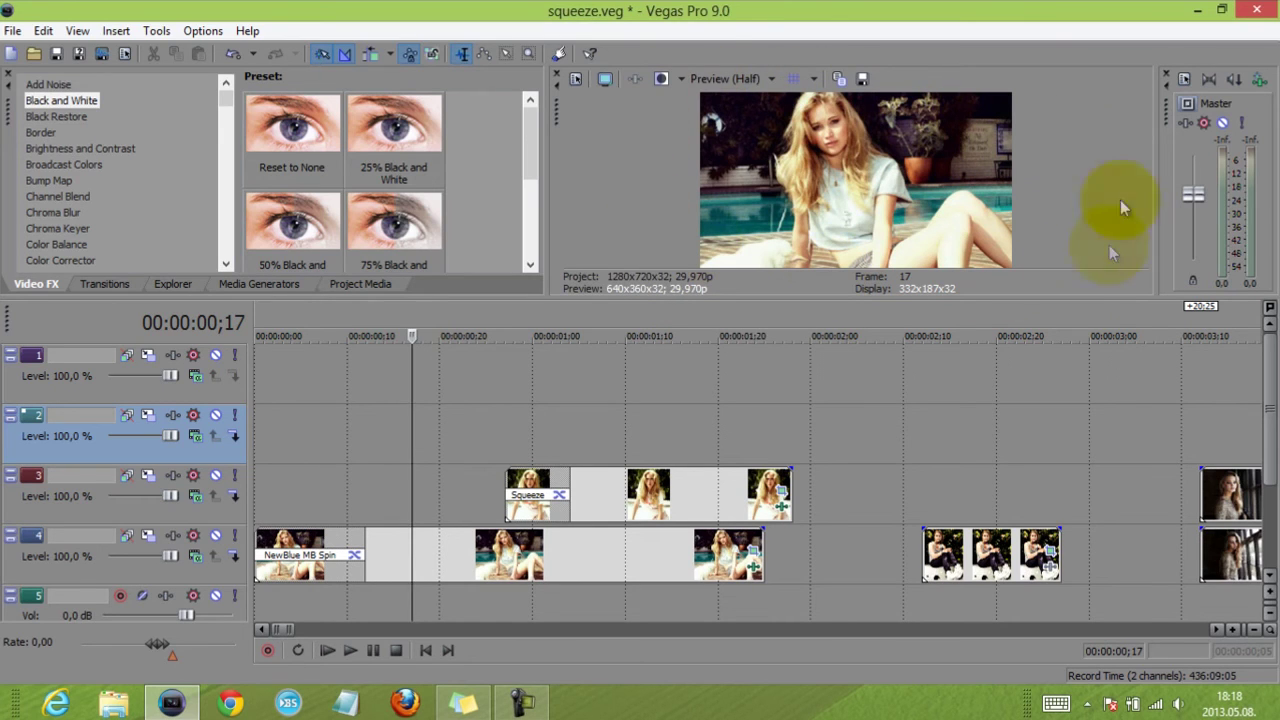
{"action": "left_click", "coordinate": [633, 442]}
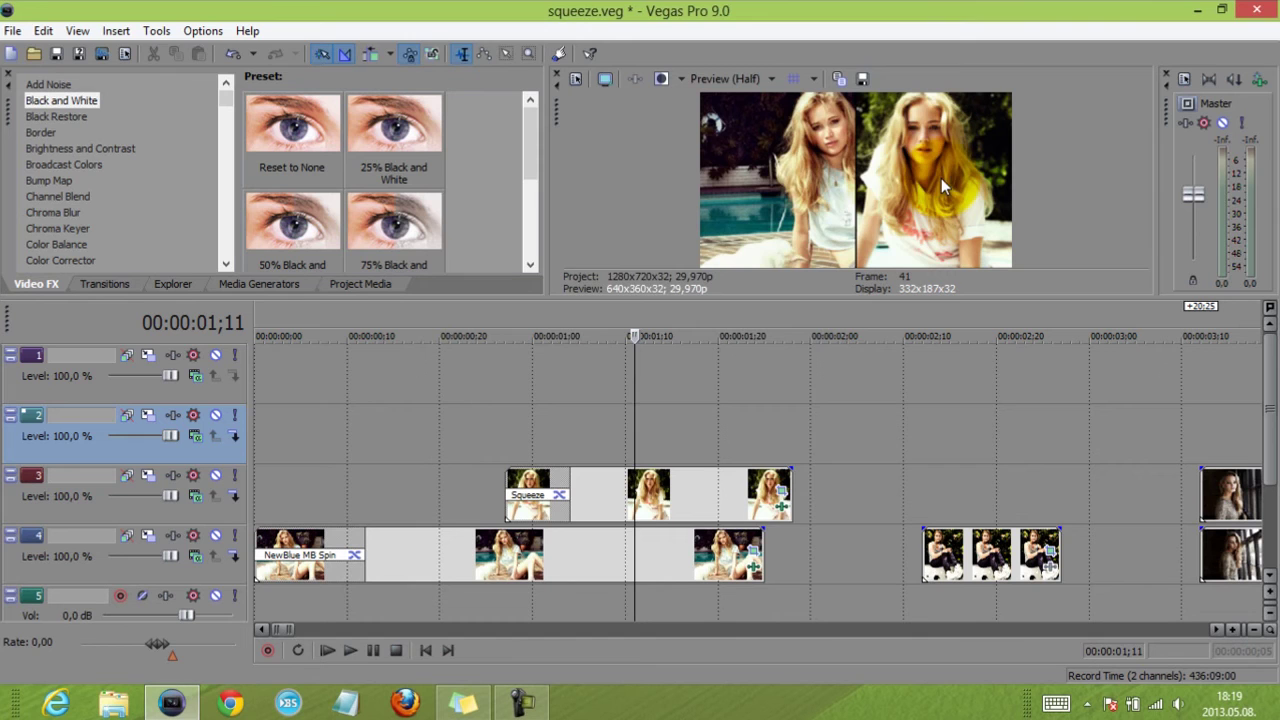
{"action": "left_click", "coordinate": [423, 450]}
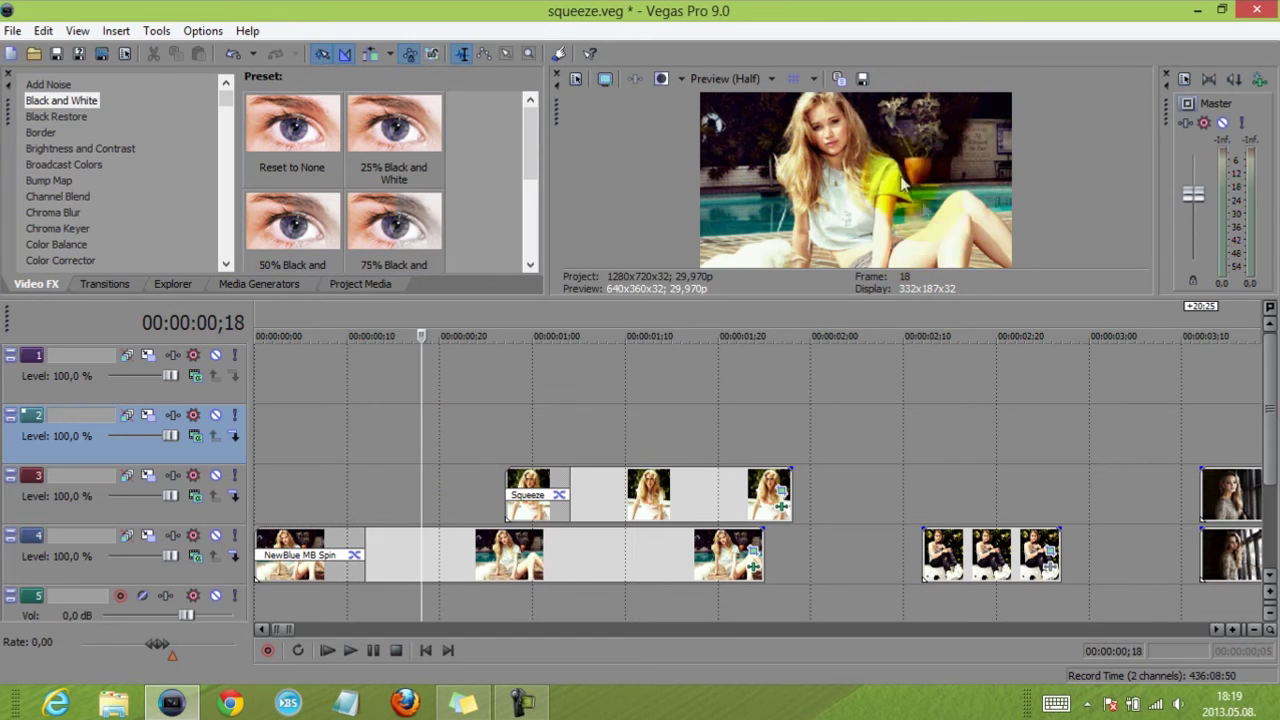
Step: Keyframe the track 4 poolside photo's Pan/Crop at 00:00:00;27 and tighten its crop to 474,5 by 266,9
{"action": "left_click", "coordinate": [753, 549]}
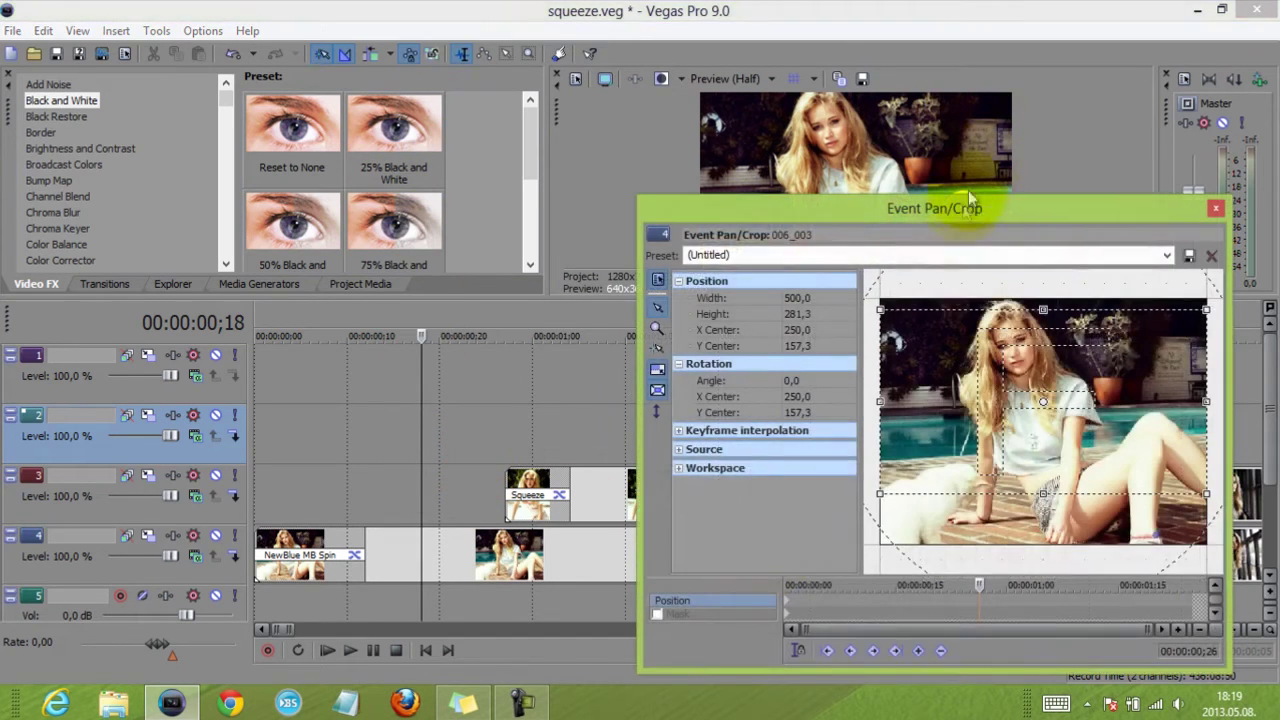
{"action": "left_click_drag", "start_coordinate": [985, 200], "coordinate": [985, 251]}
{"action": "left_click_drag", "start_coordinate": [814, 586], "coordinate": [984, 586]}
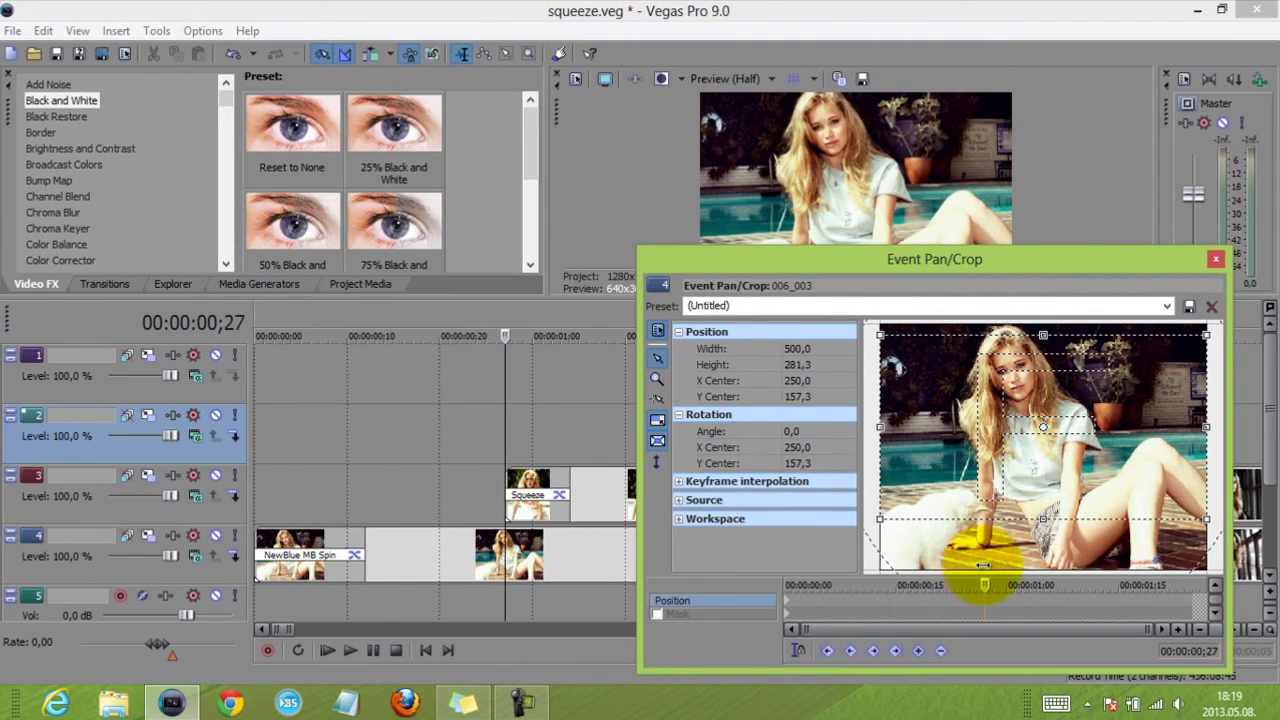
{"action": "left_click", "coordinate": [918, 651]}
{"action": "left_click_drag", "start_coordinate": [984, 586], "coordinate": [1038, 585]}
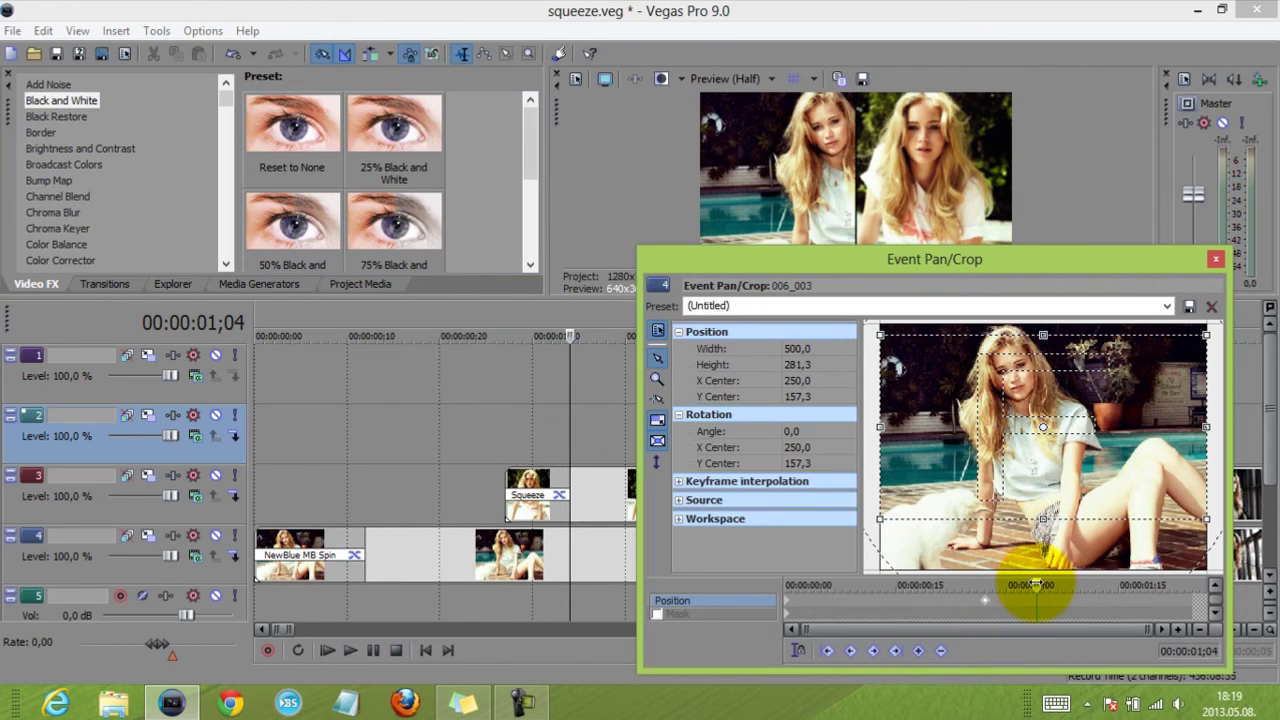
{"action": "left_click_drag", "start_coordinate": [1038, 585], "coordinate": [984, 586]}
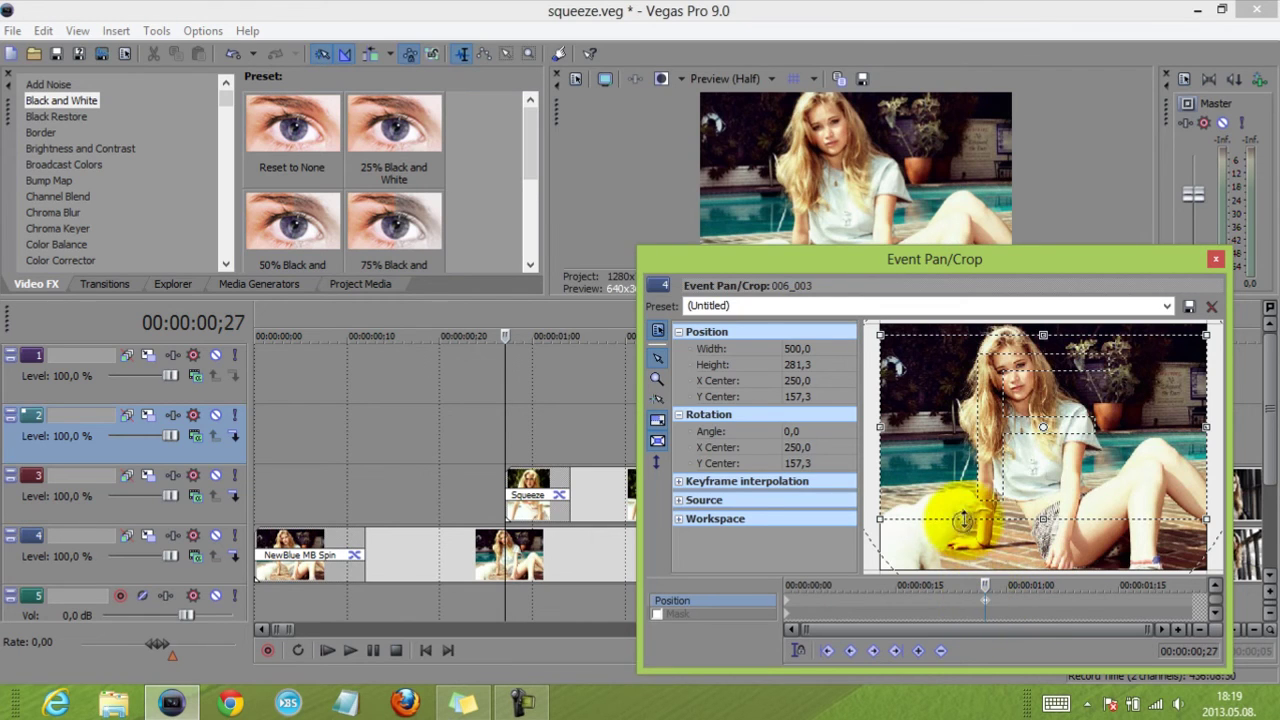
{"action": "left_click_drag", "start_coordinate": [960, 522], "coordinate": [952, 518]}
Step: Preview the poolside photo's new zoom up to the start of the Squeeze transition
{"action": "left_click", "coordinate": [271, 428]}
{"action": "key", "text": "space"}
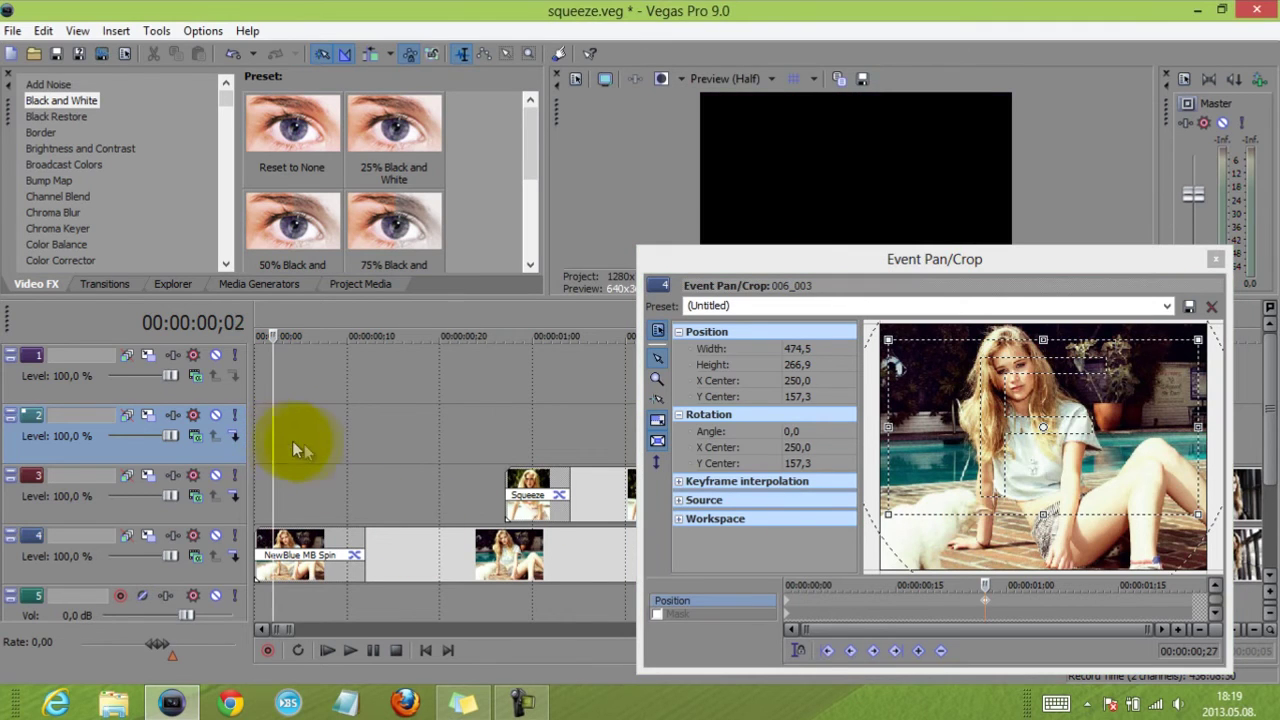
{"action": "key", "text": "space"}
{"action": "left_click_drag", "start_coordinate": [325, 431], "coordinate": [505, 416]}
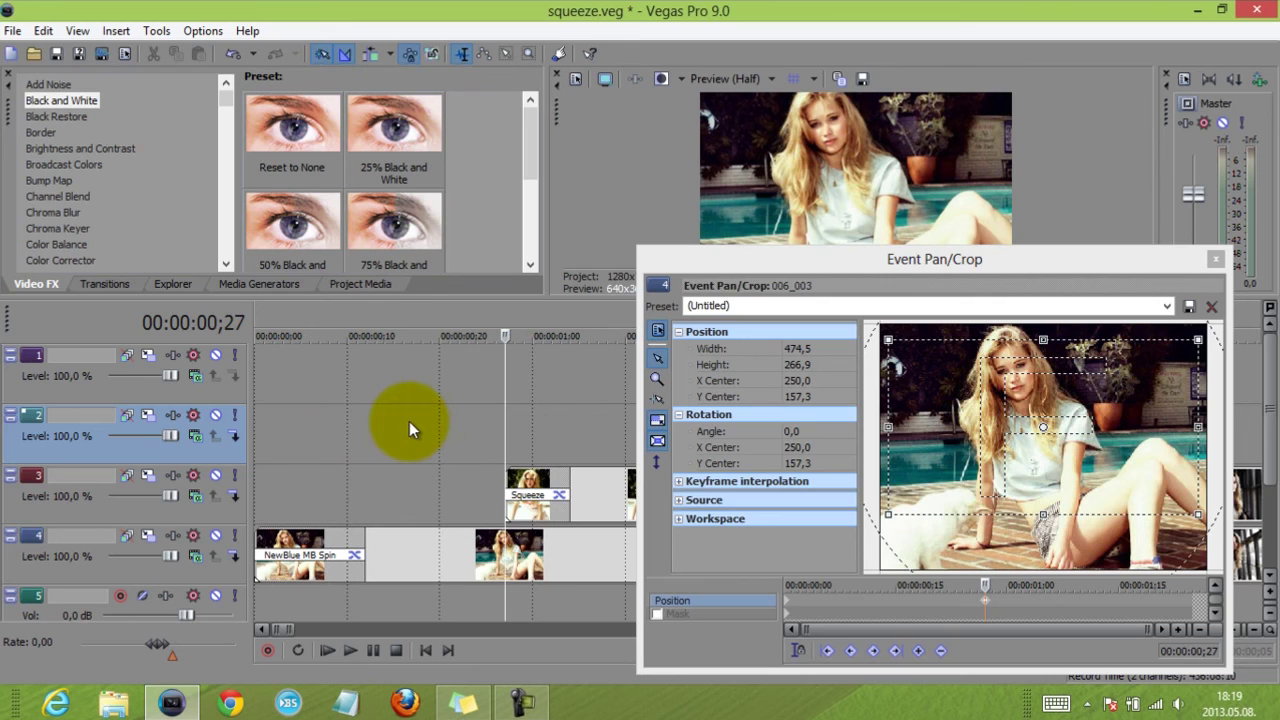
{"action": "left_click", "coordinate": [390, 440]}
{"action": "left_click_drag", "start_coordinate": [390, 440], "coordinate": [488, 416]}
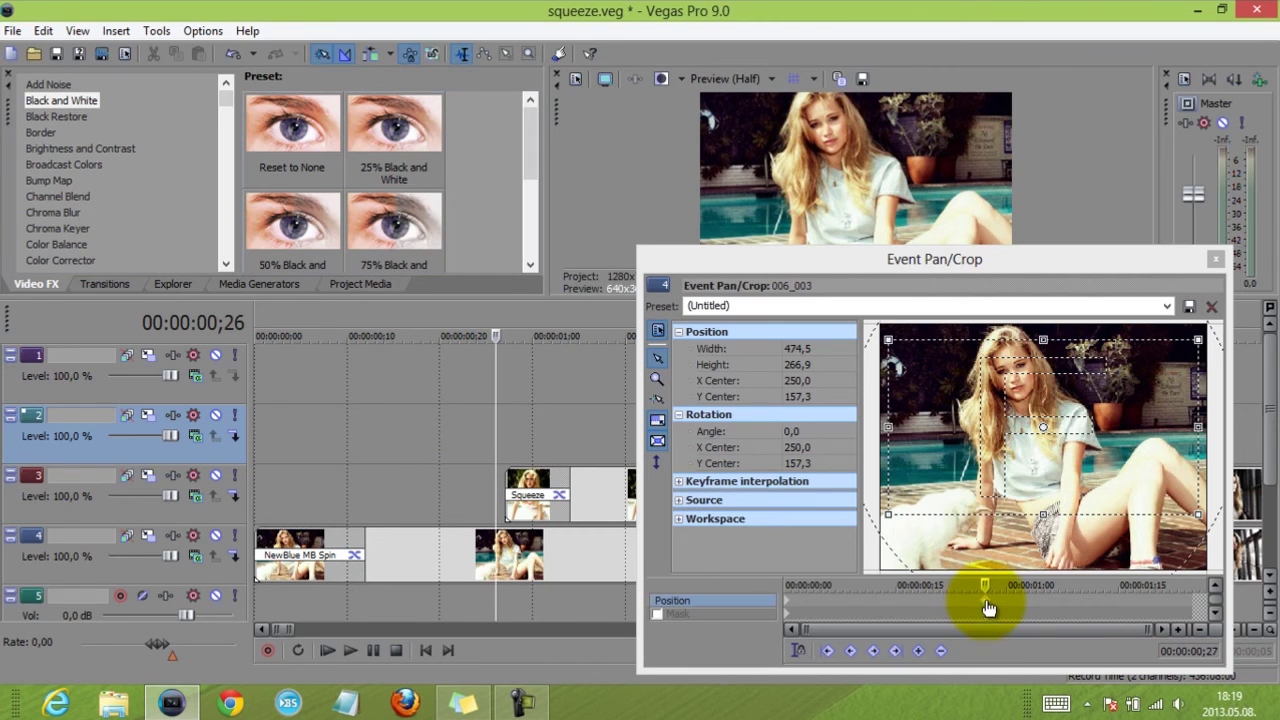
{"action": "left_click", "coordinate": [501, 450]}
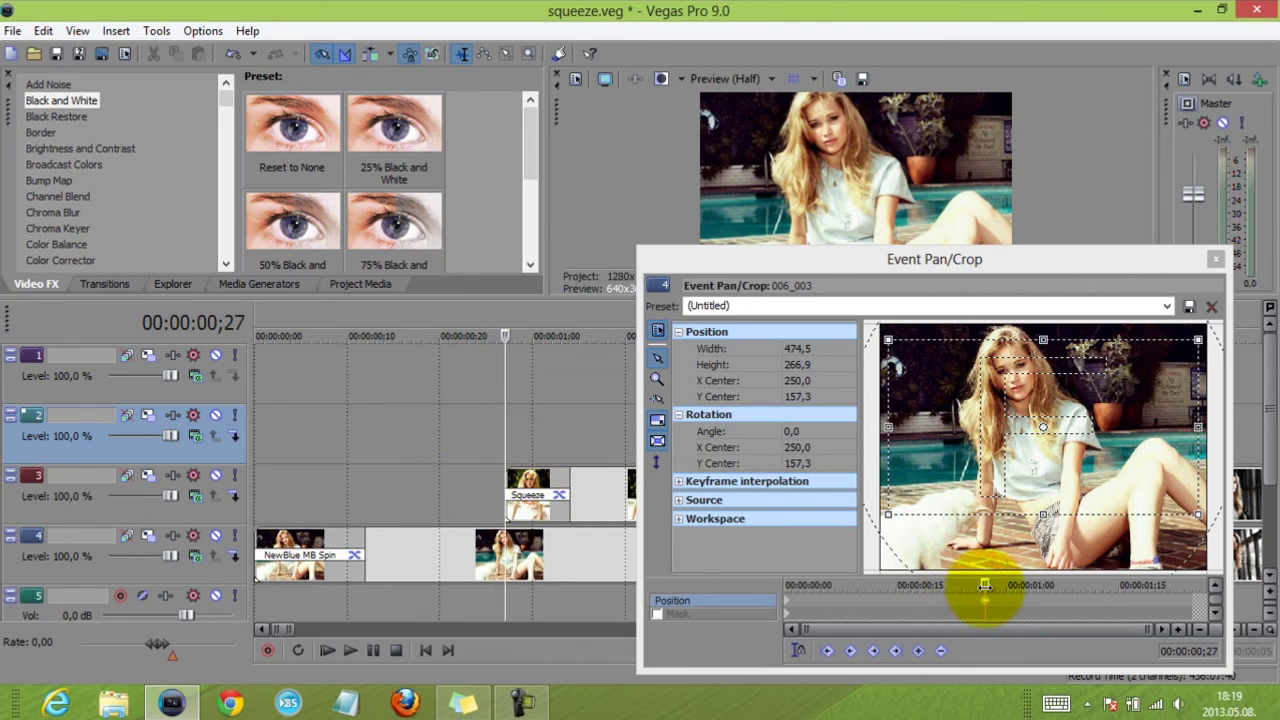
Step: Add a Pan/Crop keyframe at 00:00:01;04 and shift the poolside photo's crop horizontally to X Center 337,6
{"action": "left_click_drag", "start_coordinate": [985, 585], "coordinate": [1037, 588]}
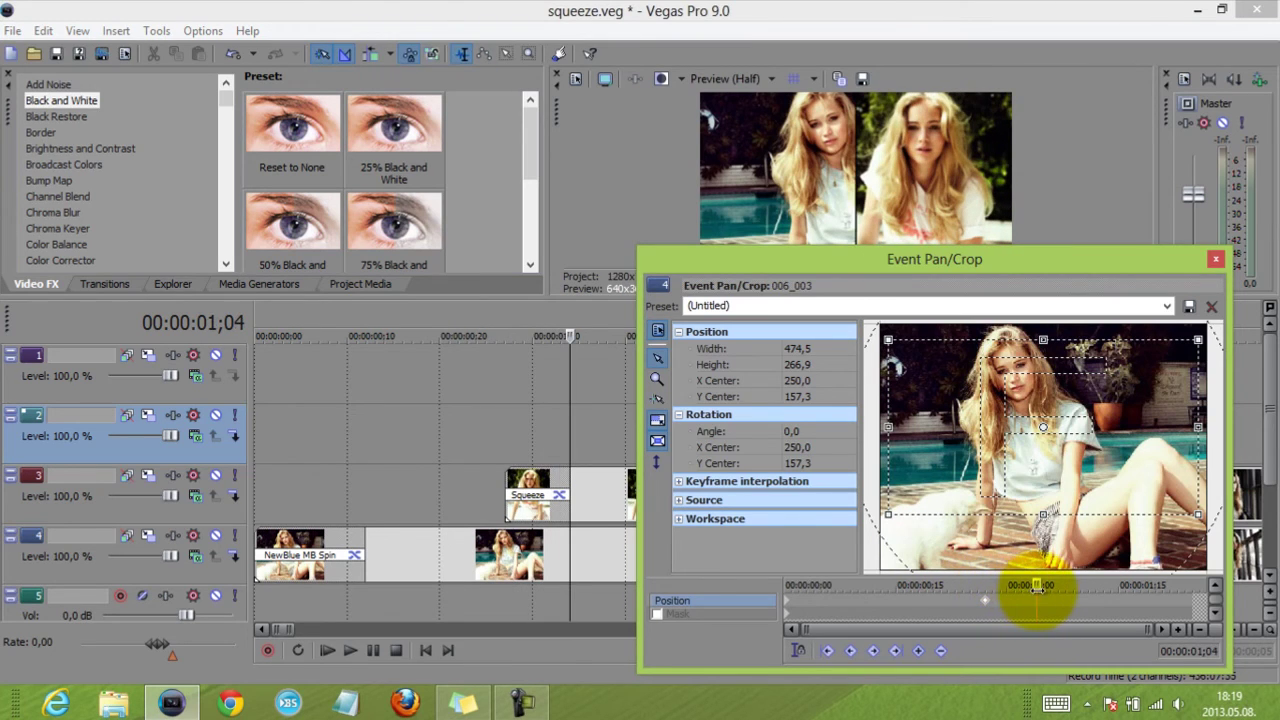
{"action": "left_click", "coordinate": [918, 652]}
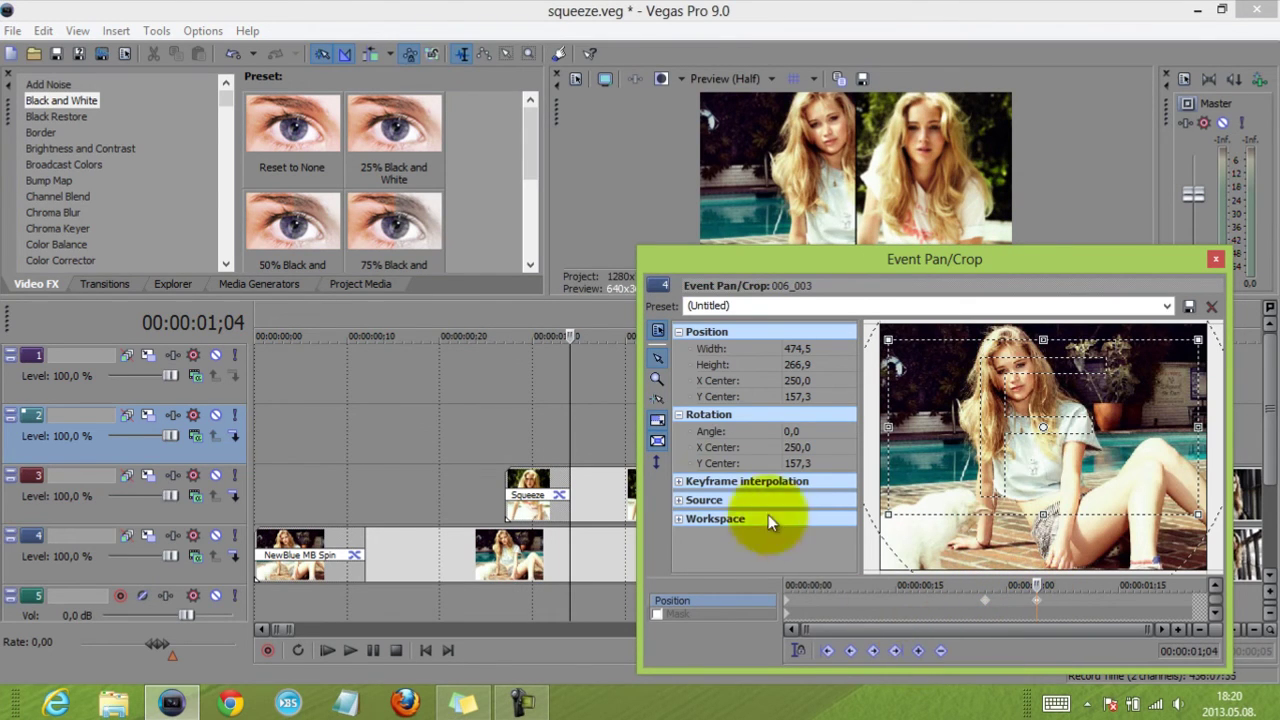
{"action": "left_click", "coordinate": [657, 462]}
{"action": "left_click_drag", "start_coordinate": [1006, 457], "coordinate": [1071, 462]}
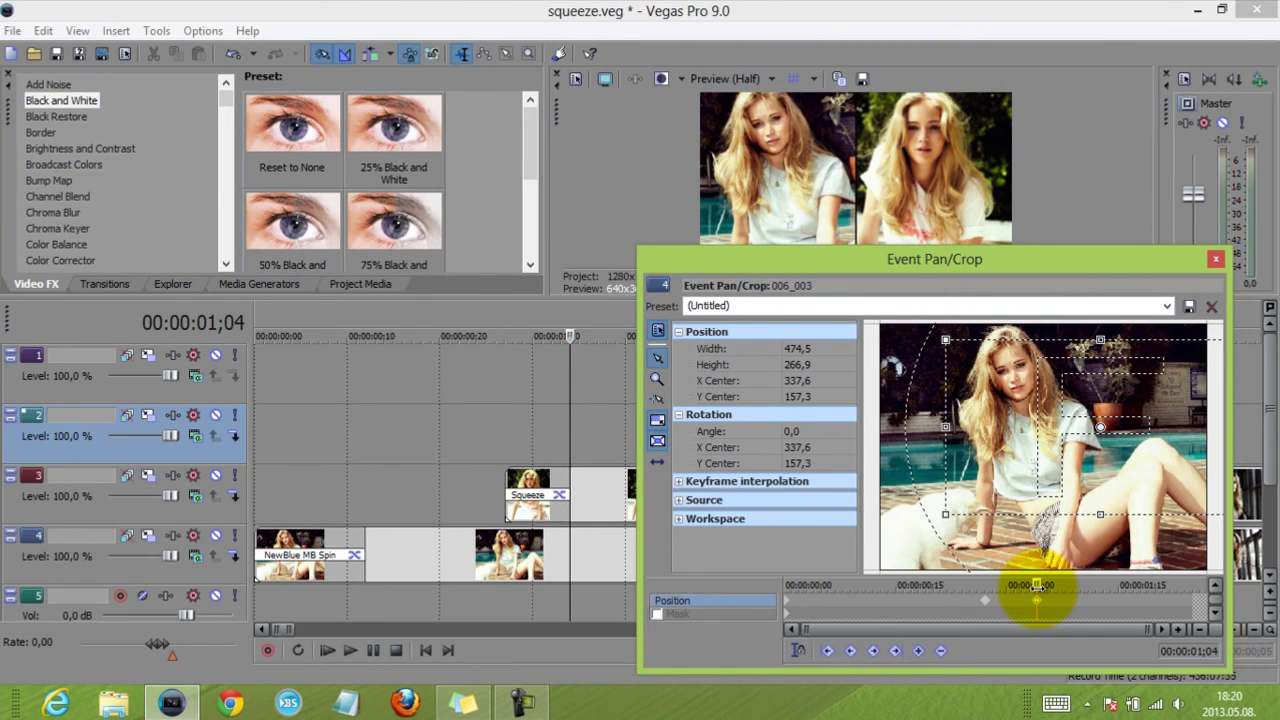
Step: Keyframe the poolside photo's Pan/Crop at 00:00:01;25 with Y Center 140,1 and close its Pan/Crop settings
{"action": "left_click_drag", "start_coordinate": [1037, 587], "coordinate": [1183, 593]}
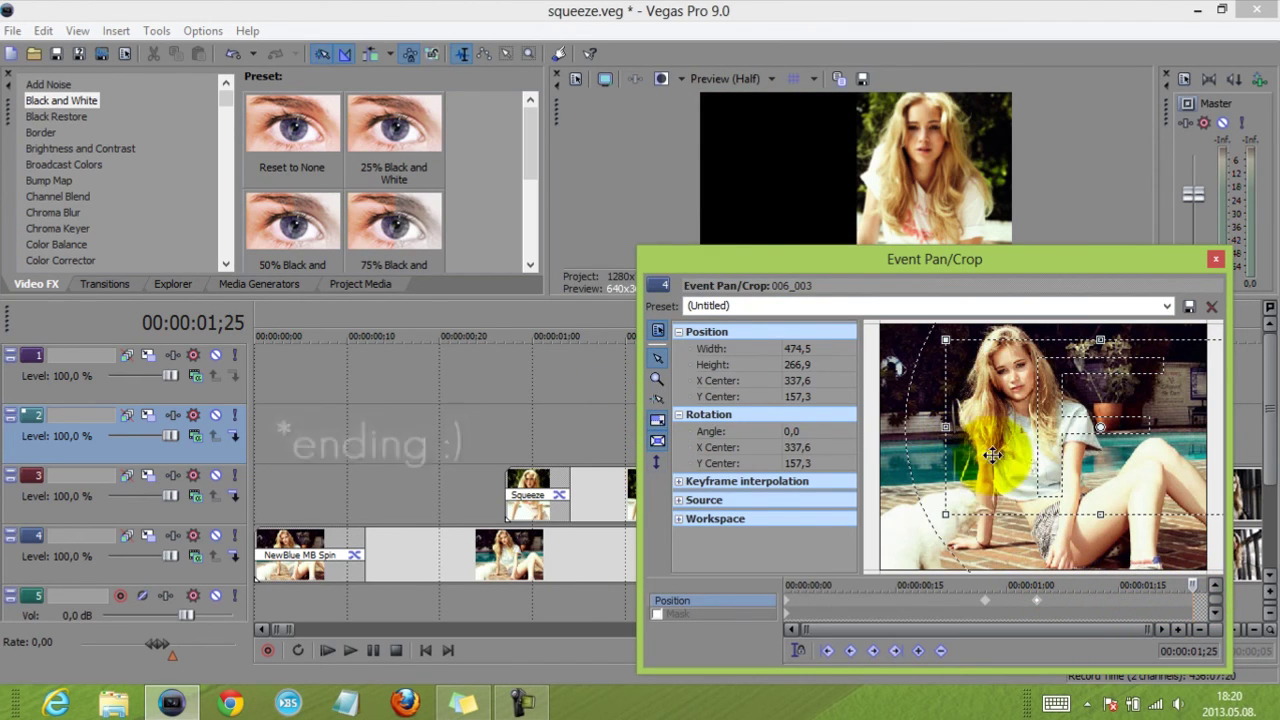
{"action": "left_click_drag", "start_coordinate": [1003, 457], "coordinate": [1004, 444]}
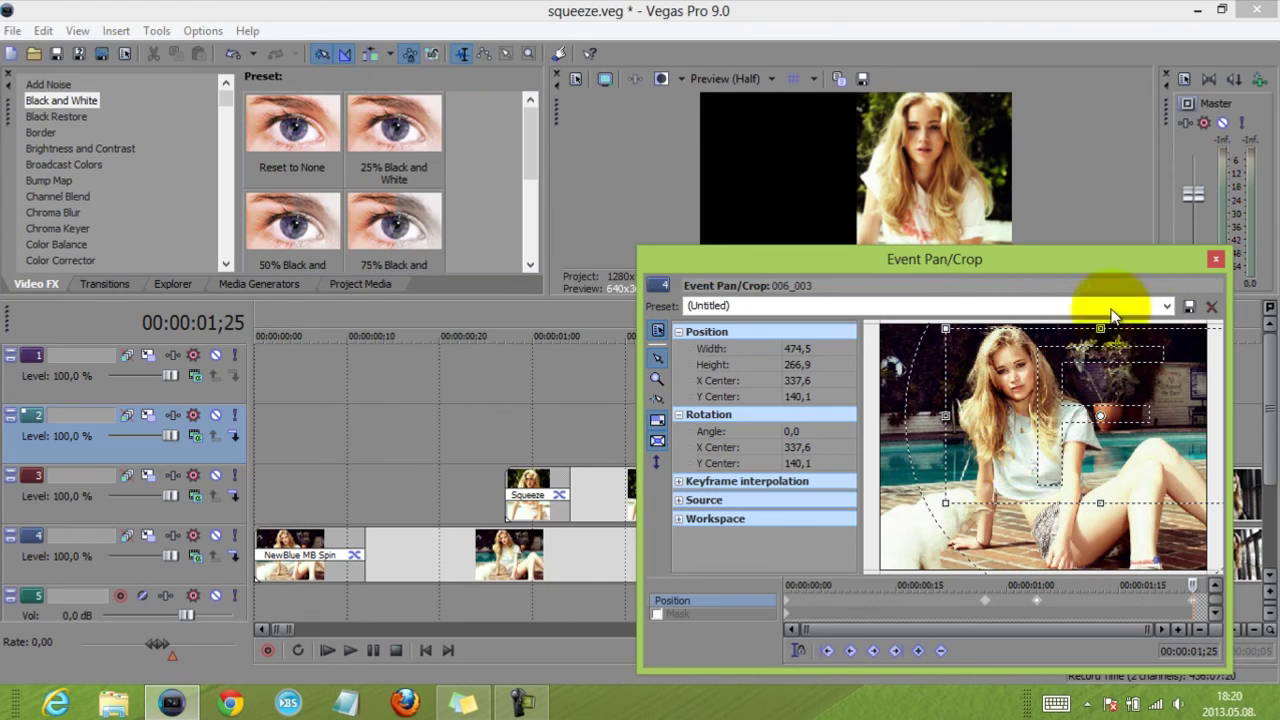
{"action": "left_click", "coordinate": [1215, 259]}
Step: Pan the track 3 photo vertically from Y Center 381,3 at its start to 423,4 at 00:00:01;01 in Pan/Crop
{"action": "left_click", "coordinate": [625, 414]}
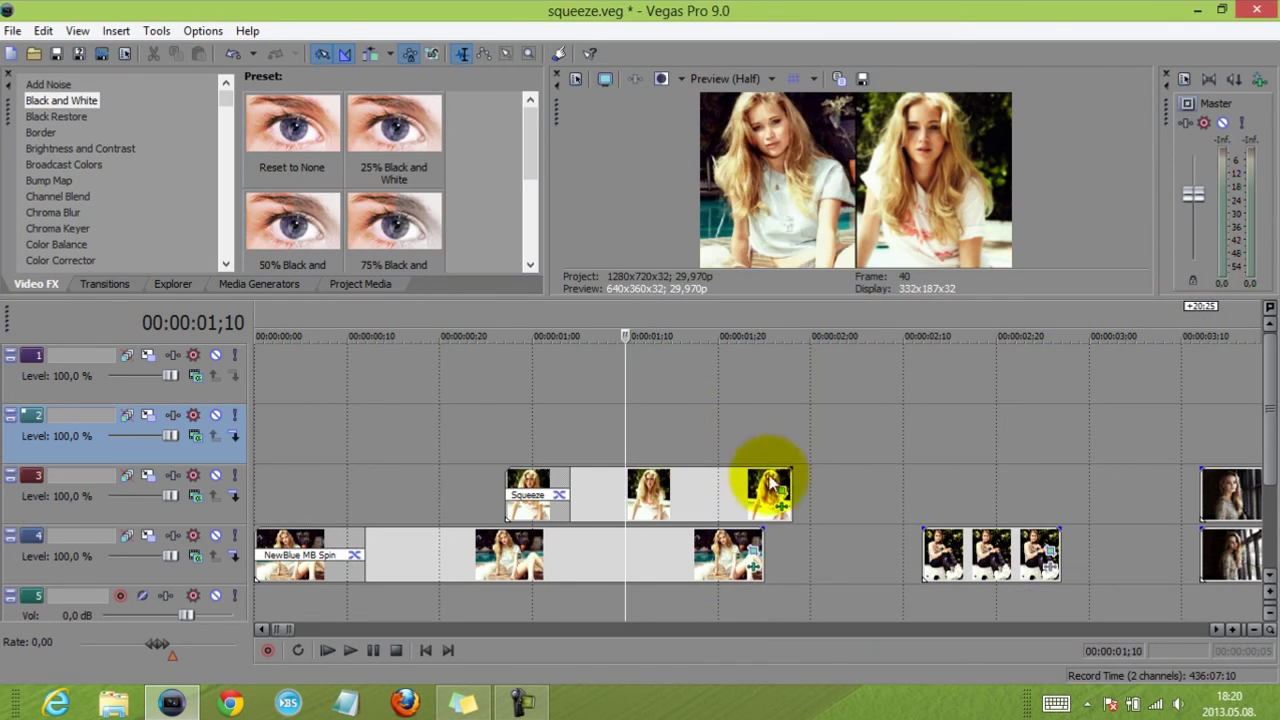
{"action": "left_click", "coordinate": [779, 495]}
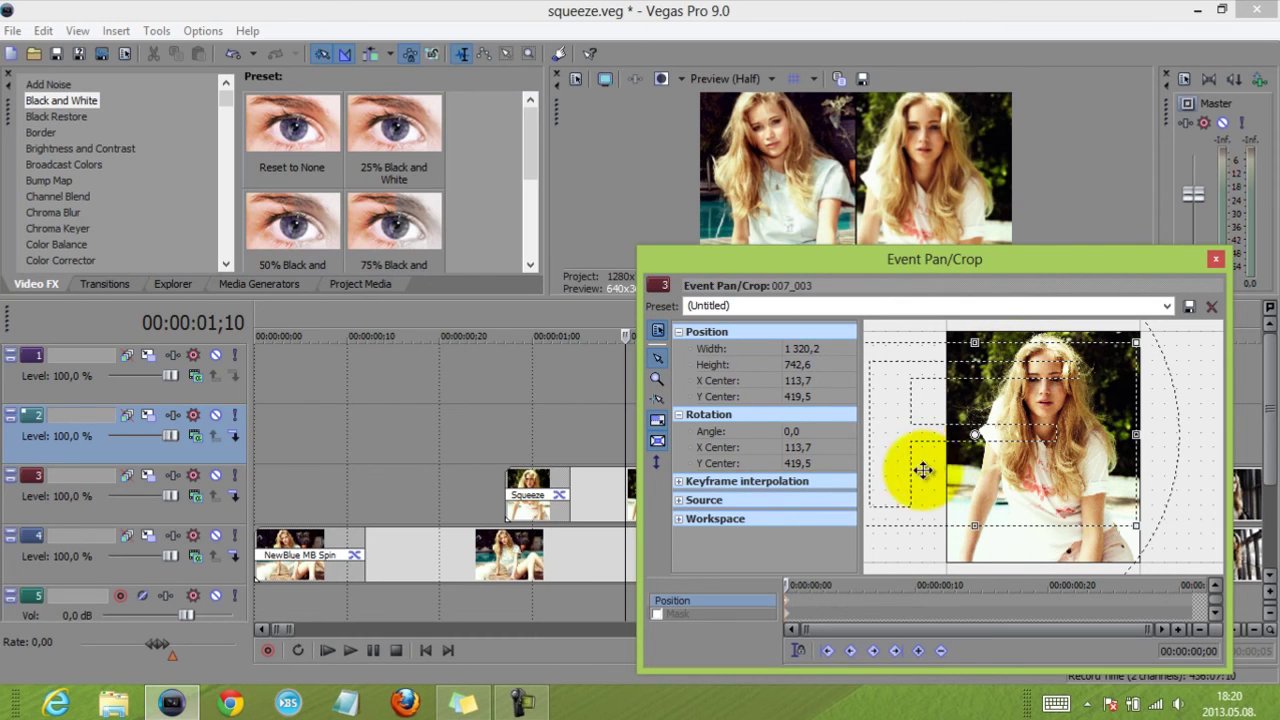
{"action": "left_click_drag", "start_coordinate": [932, 463], "coordinate": [935, 455]}
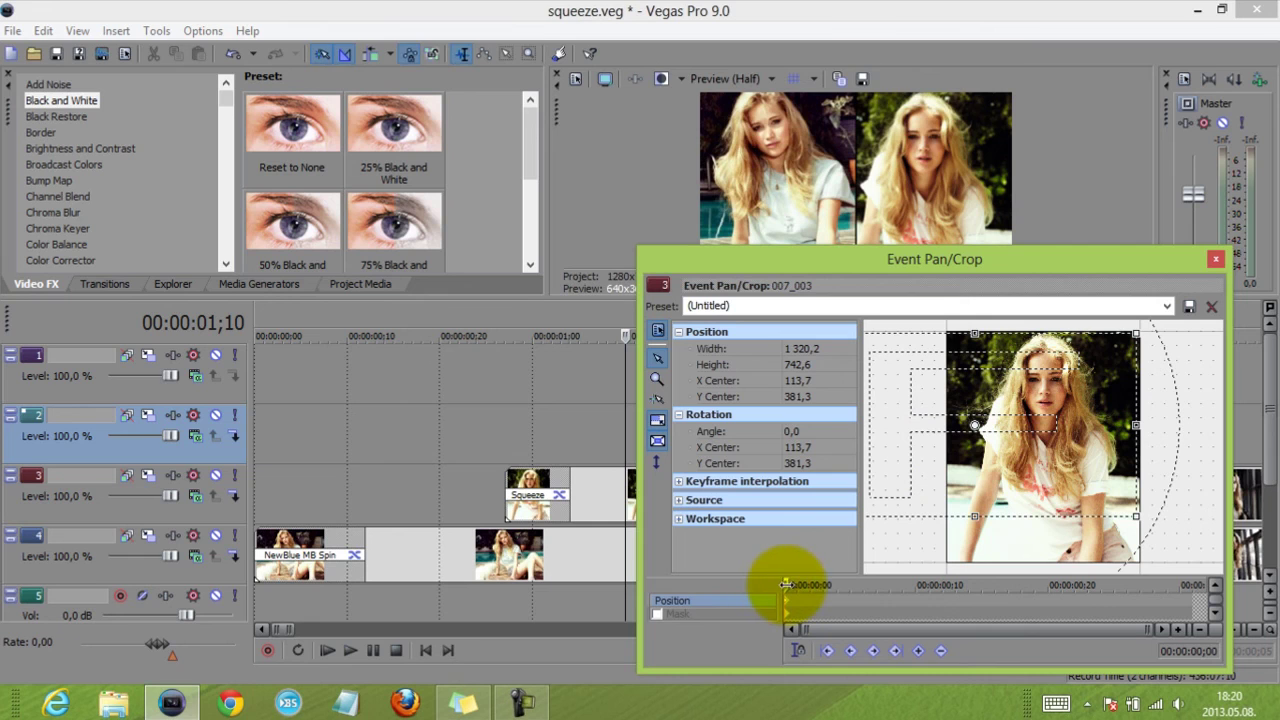
{"action": "left_click_drag", "start_coordinate": [790, 612], "coordinate": [1257, 600]}
{"action": "left_click_drag", "start_coordinate": [1058, 458], "coordinate": [1052, 456]}
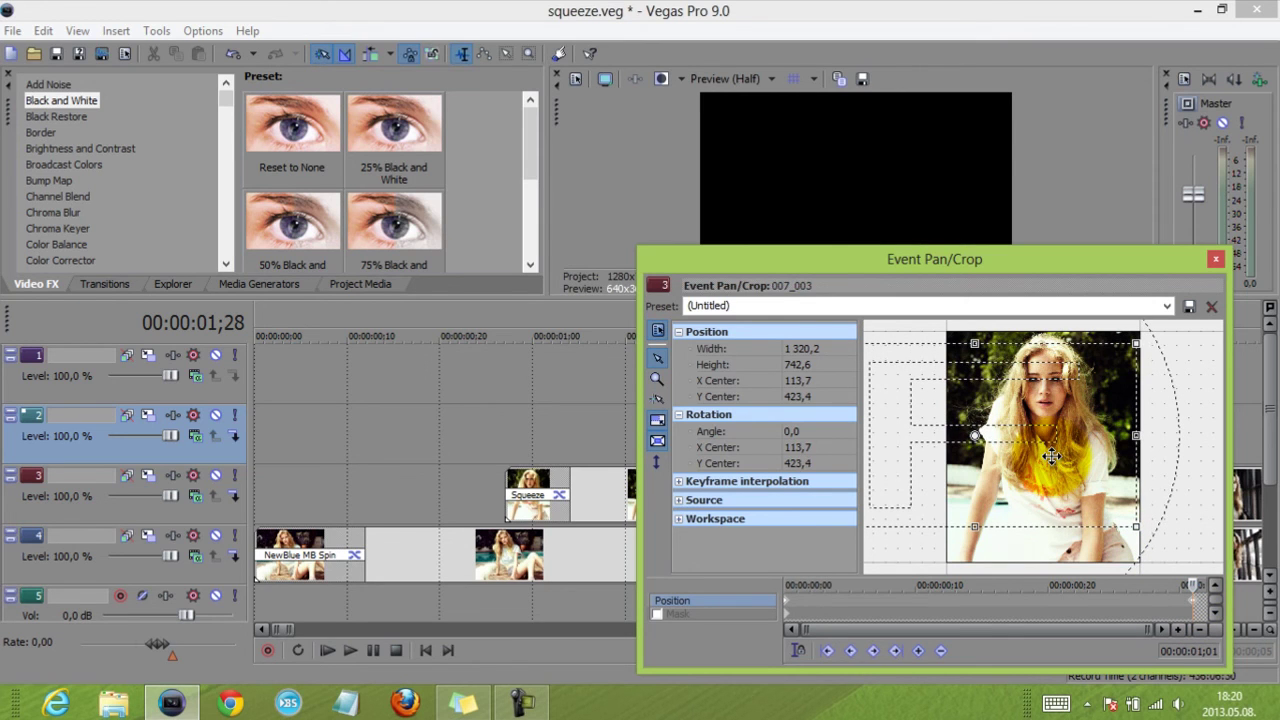
{"action": "left_click", "coordinate": [1218, 259]}
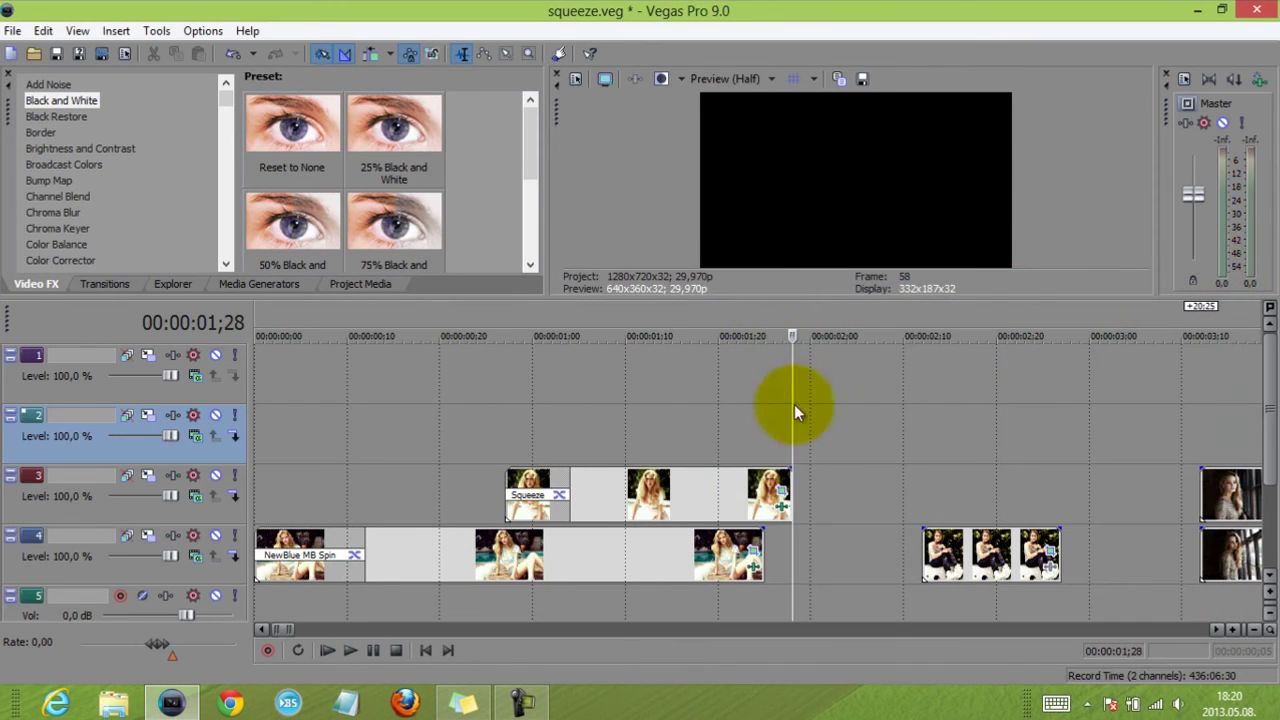
Step: Play back the opening two-photo squeeze and inspect frames before and after the transition
{"action": "left_click_drag", "start_coordinate": [782, 450], "coordinate": [126, 458]}
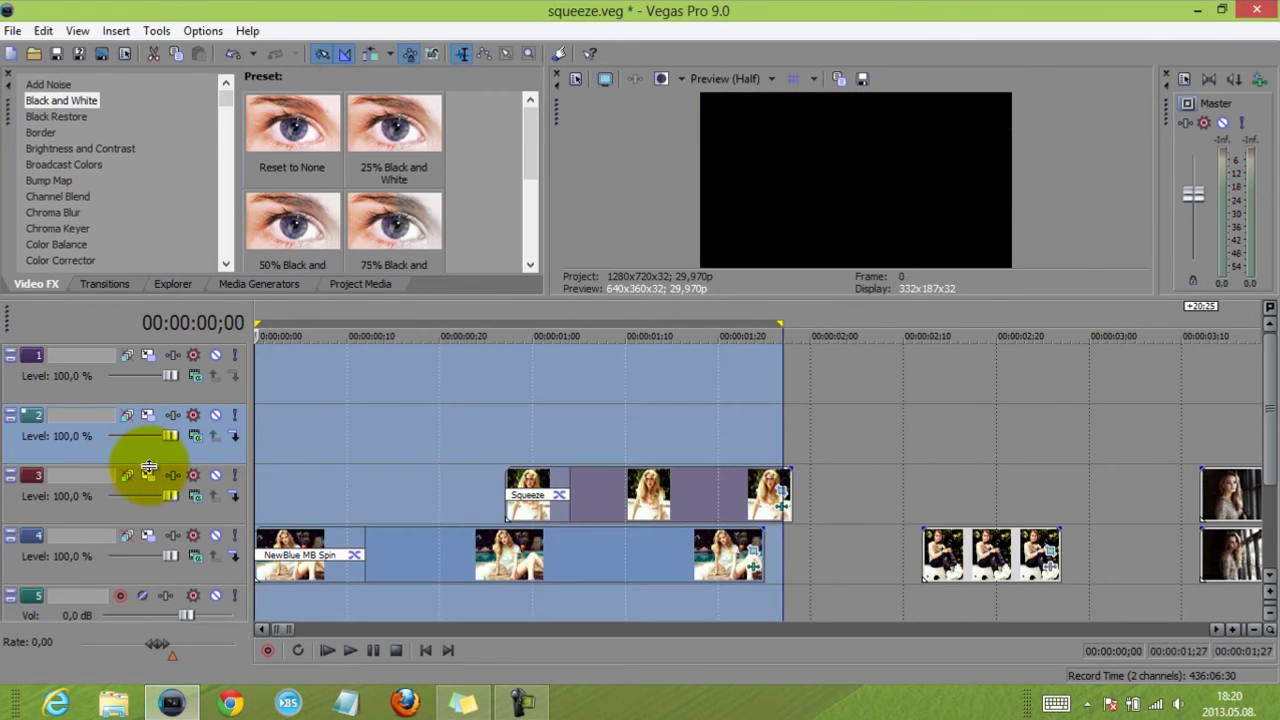
{"action": "key", "text": "space"}
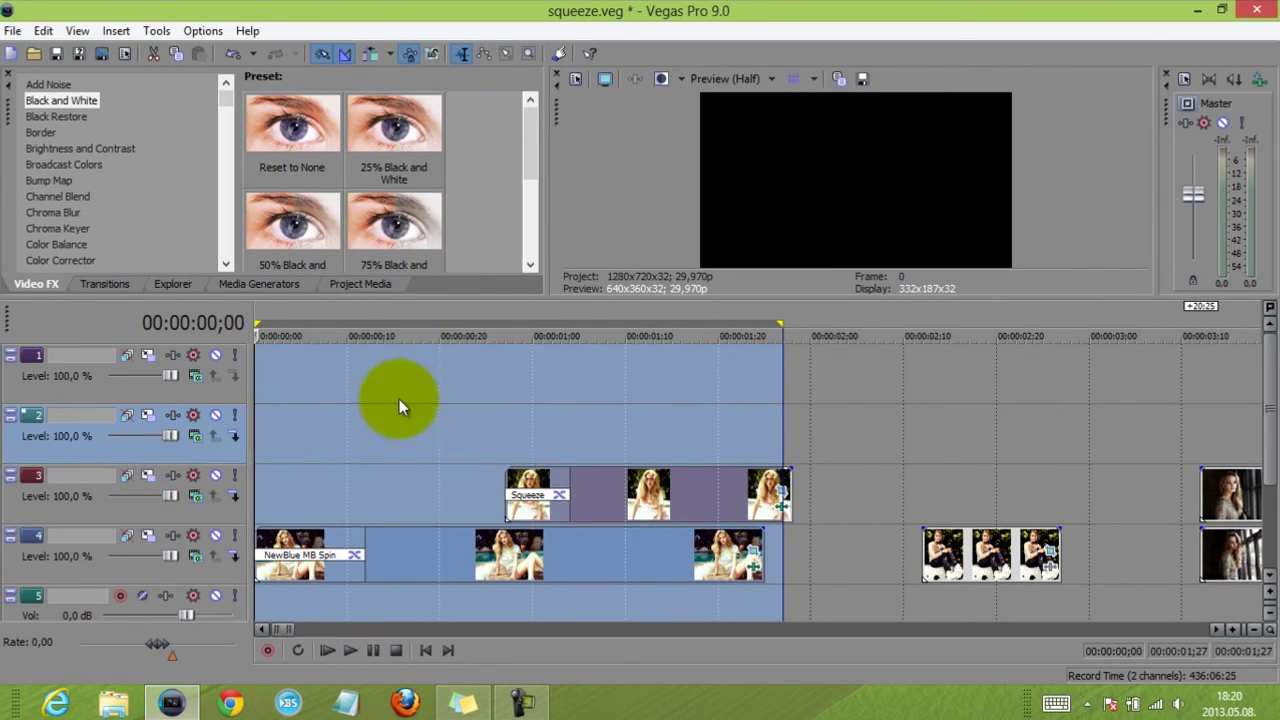
{"action": "left_click", "coordinate": [393, 424]}
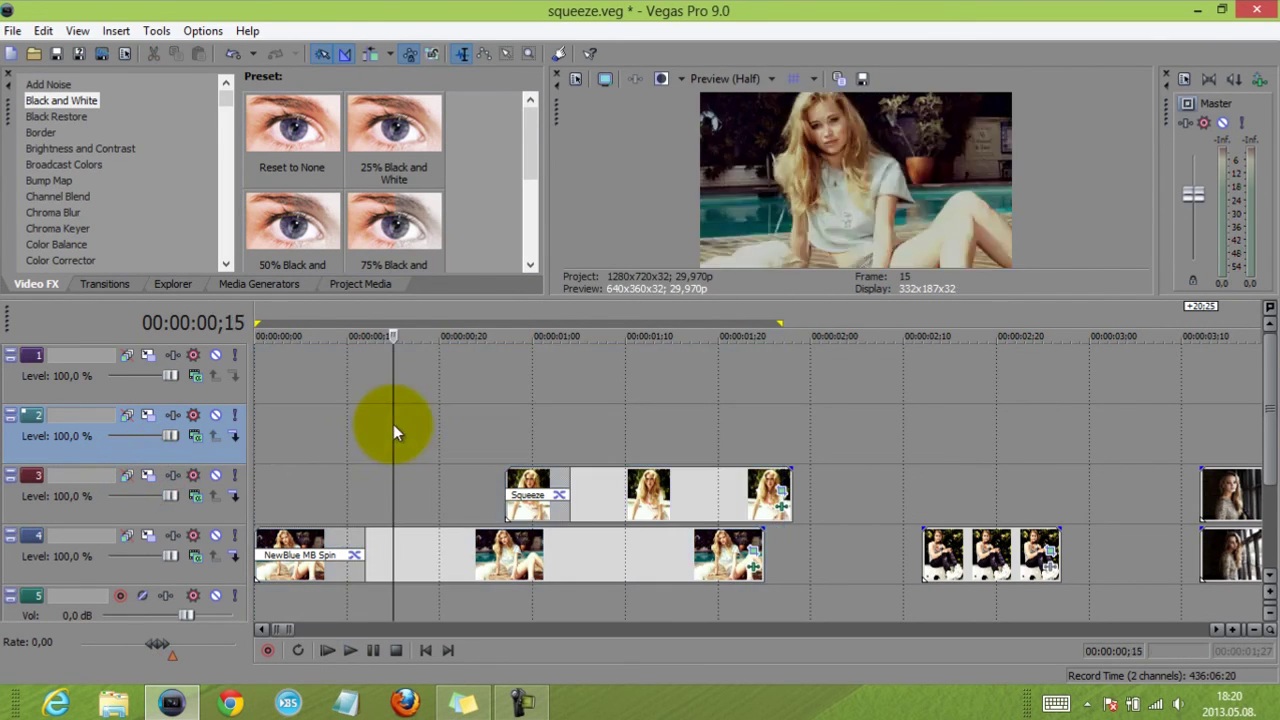
{"action": "left_click", "coordinate": [653, 418]}
Step: Go to the four-photo section near 00:00:18;00 and play back its squeeze sequence
{"action": "scroll", "coordinate": [771, 429], "scroll_direction": "down", "scroll_amount": 10}
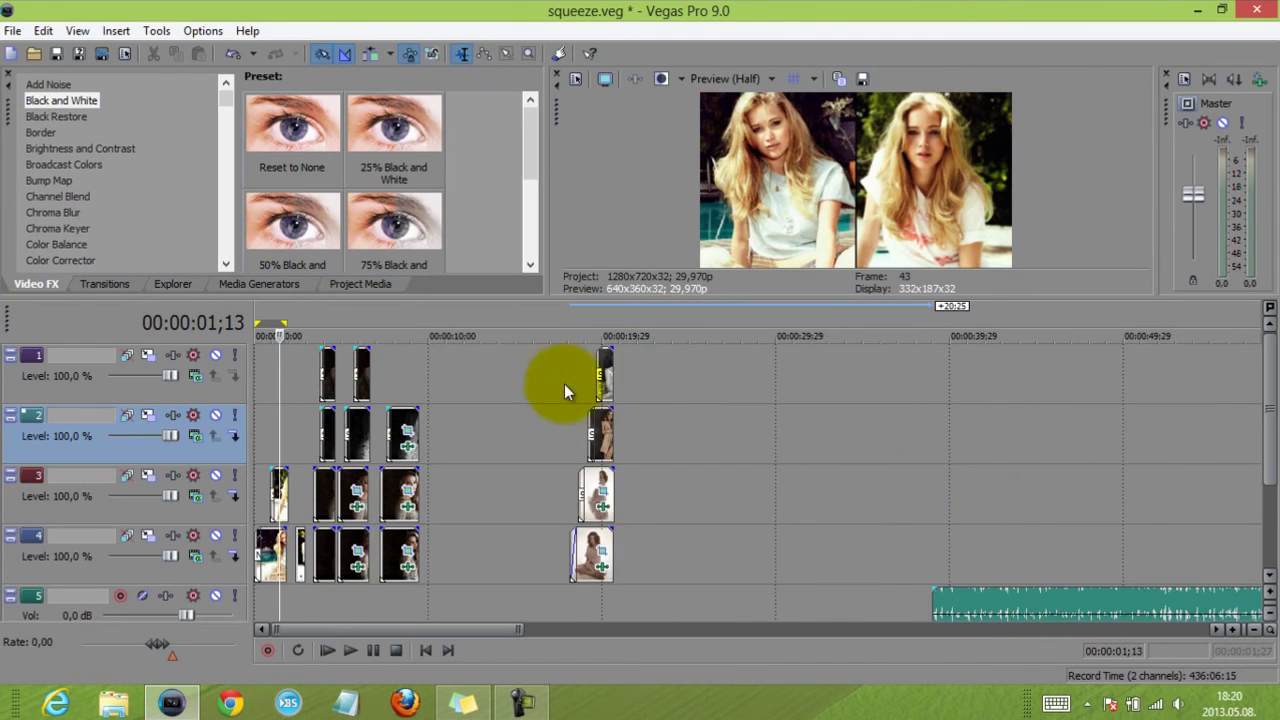
{"action": "left_click", "coordinate": [564, 384]}
{"action": "scroll", "coordinate": [573, 375], "scroll_direction": "up", "scroll_amount": 5}
{"action": "left_click_drag", "start_coordinate": [757, 471], "coordinate": [700, 463]}
{"action": "key", "text": "space"}
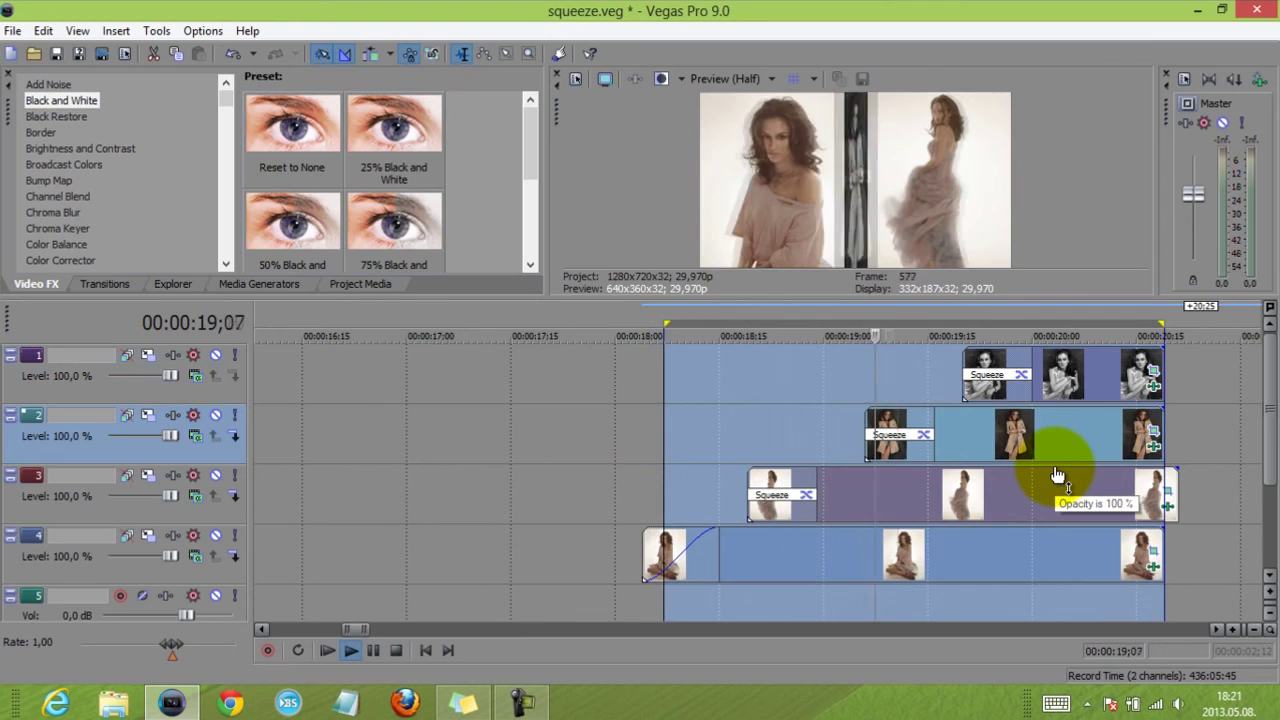
{"action": "left_click", "coordinate": [1072, 393]}
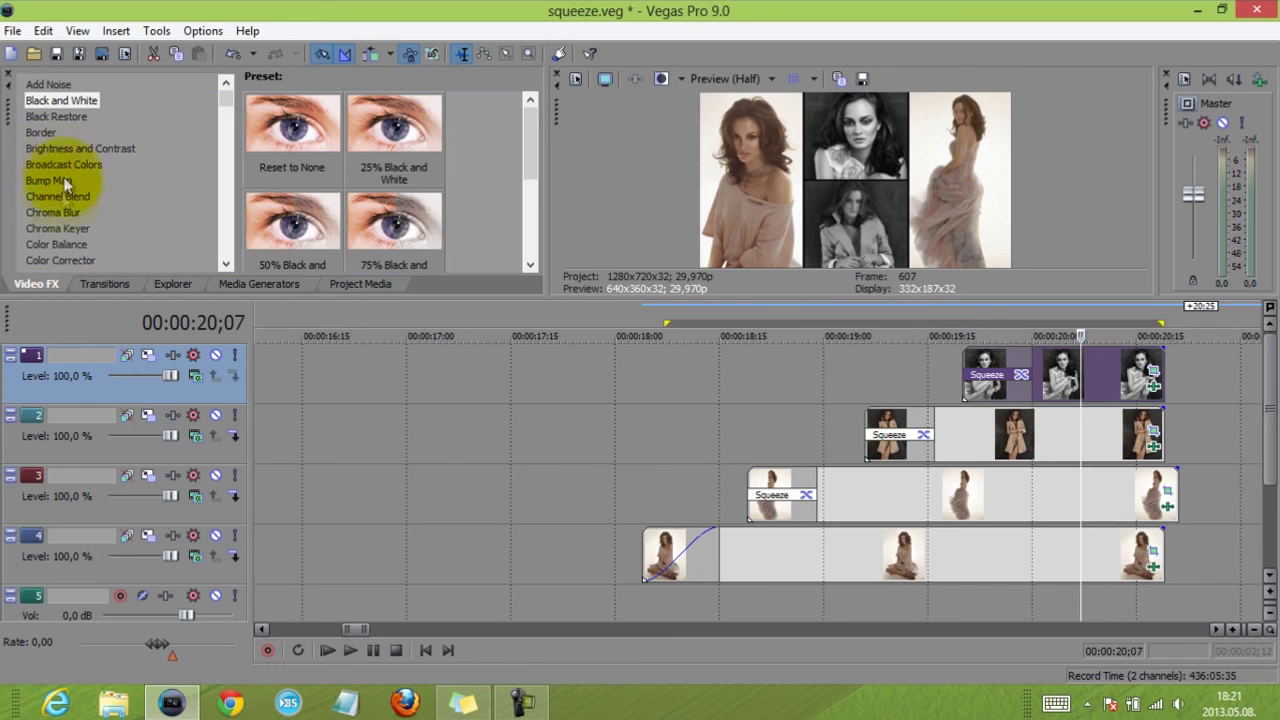
Step: Apply the NewBlue FE Film Camera preset Camera, Hand Cranked to the track 4 photo, ordered ahead of Cookie Cutter
{"action": "left_click", "coordinate": [51, 227]}
{"action": "scroll", "coordinate": [51, 227], "scroll_direction": "down", "scroll_amount": 12}
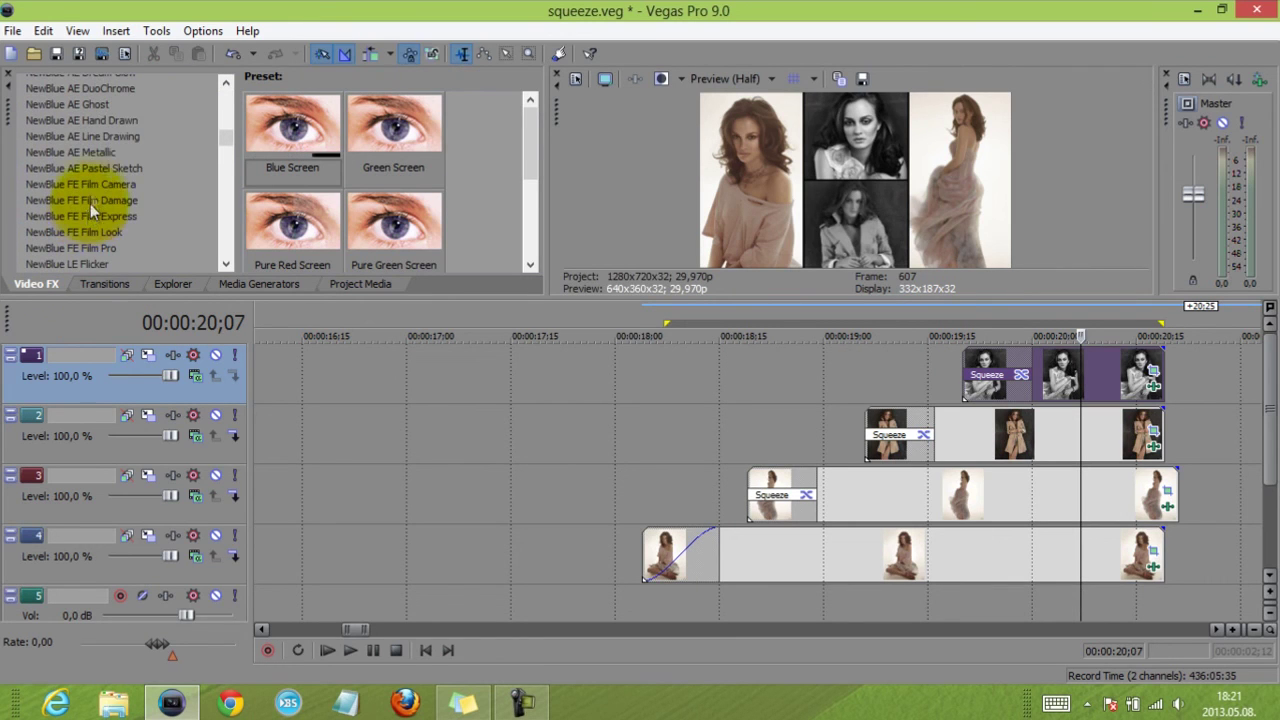
{"action": "left_click", "coordinate": [83, 184]}
{"action": "left_click_drag", "start_coordinate": [292, 125], "coordinate": [968, 545]}
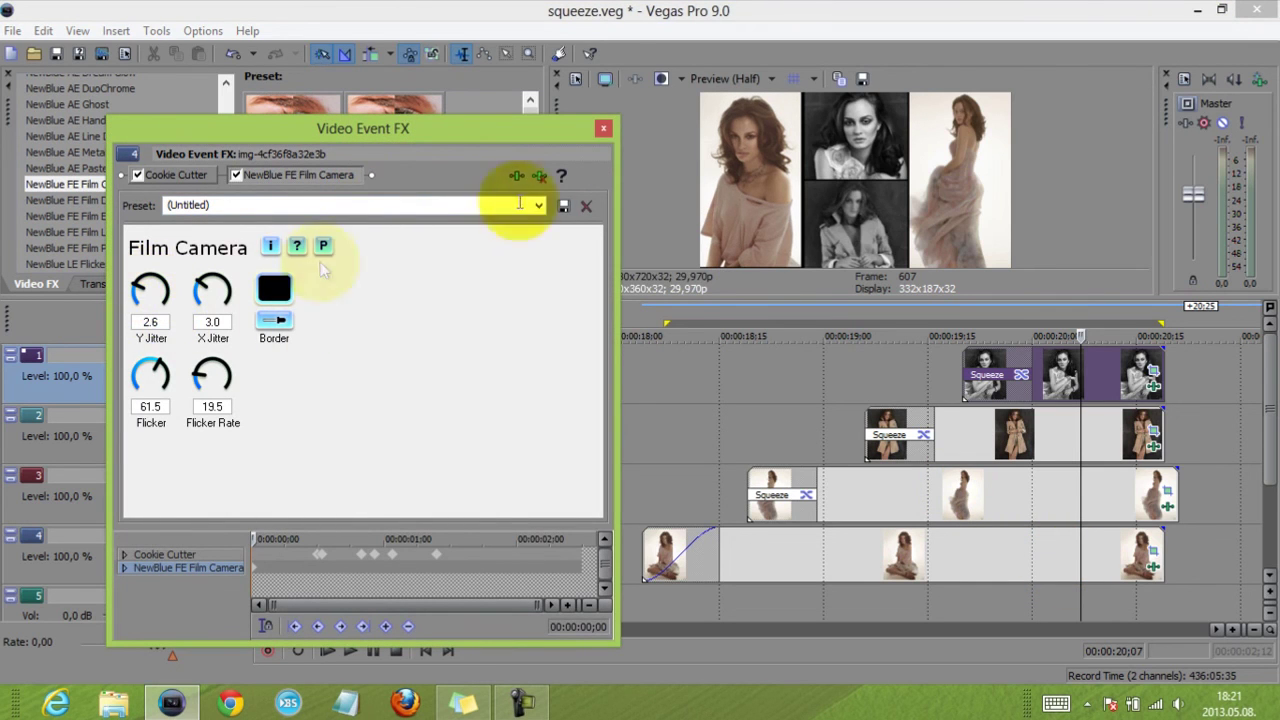
{"action": "left_click", "coordinate": [604, 128]}
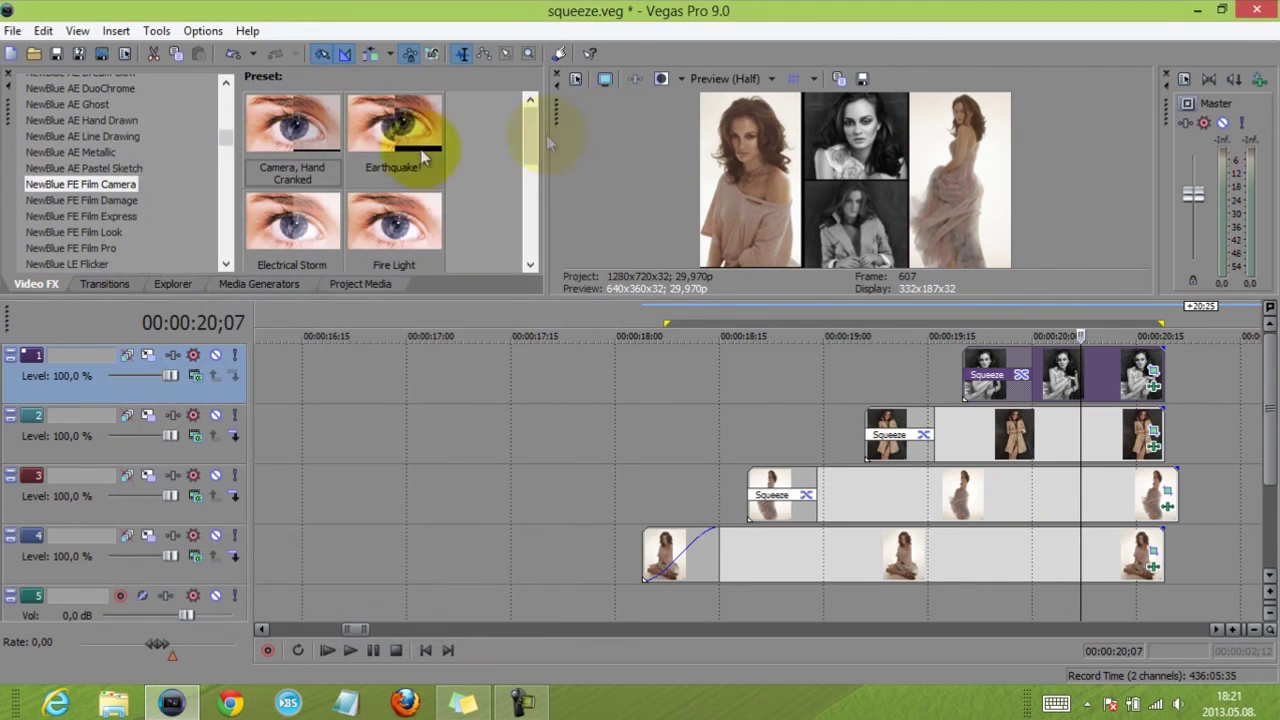
{"action": "left_click", "coordinate": [1152, 566]}
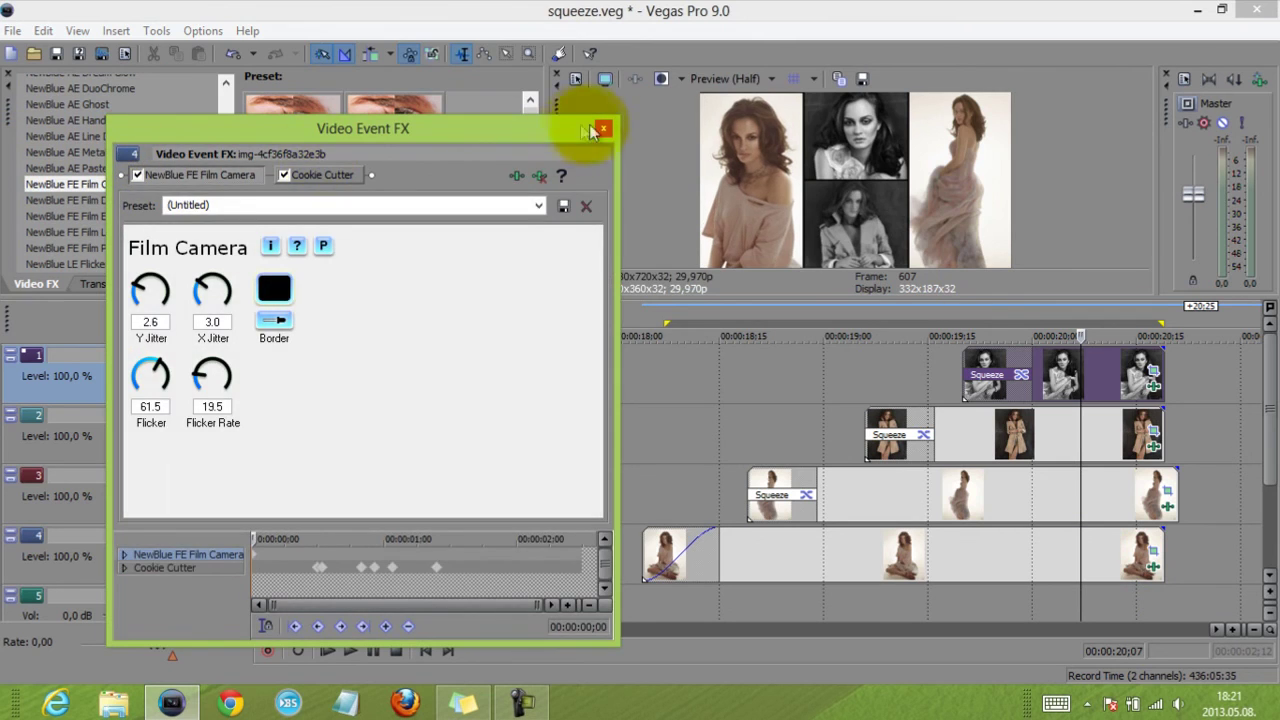
{"action": "left_click", "coordinate": [604, 128]}
Step: Add the Camera, Hand Cranked film effect to the track 3 dress photo and move it ahead of Cookie Cutter
{"action": "left_click_drag", "start_coordinate": [998, 486], "coordinate": [998, 486]}
{"action": "left_click_drag", "start_coordinate": [314, 171], "coordinate": [190, 171]}
{"action": "left_click", "coordinate": [602, 128]}
Step: Add Camera, Hand Cranked to the track 2 coat photo and the track 1 portrait, ahead of their Cookie Cutters
{"action": "left_click_drag", "start_coordinate": [337, 149], "coordinate": [1057, 428]}
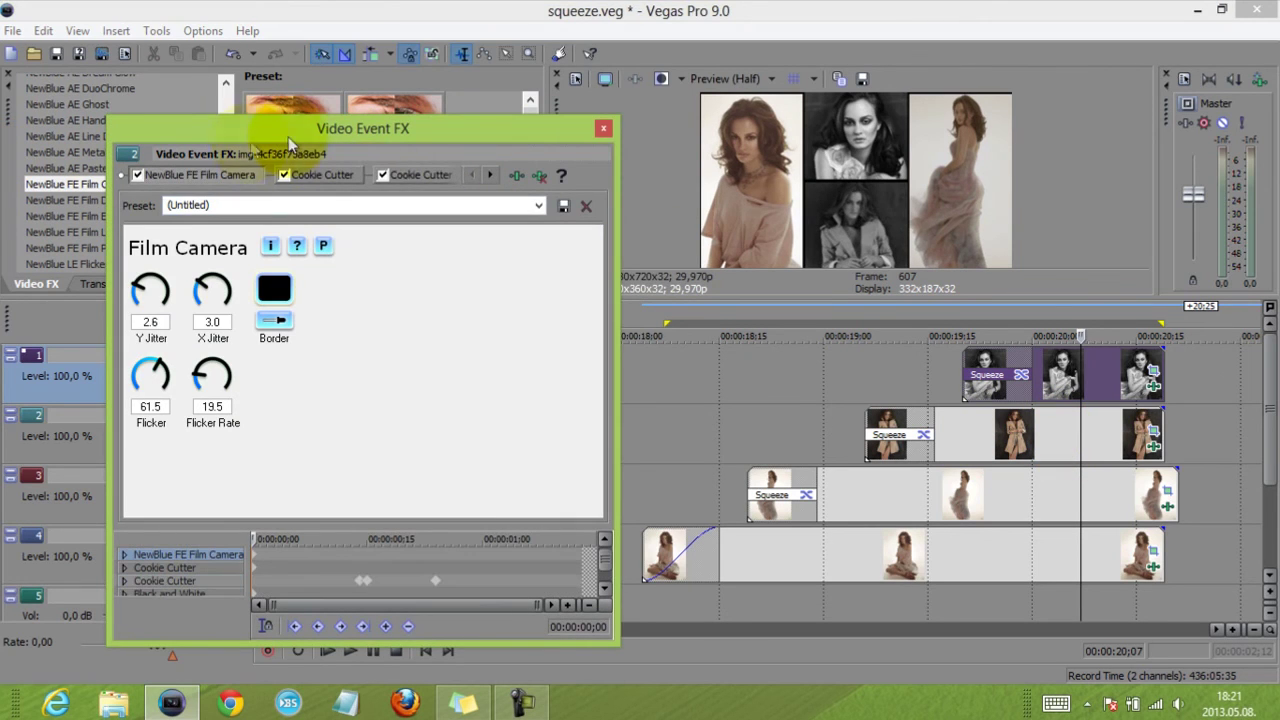
{"action": "left_click_drag", "start_coordinate": [296, 103], "coordinate": [1125, 372]}
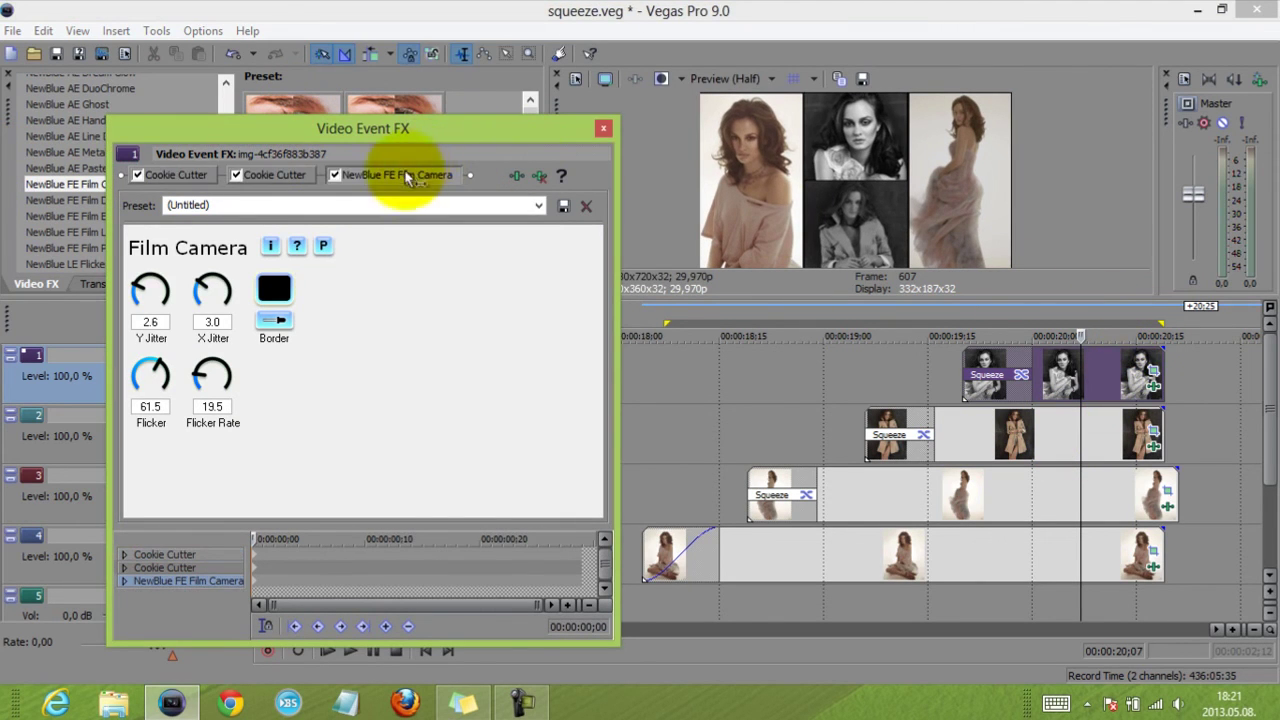
{"action": "left_click_drag", "start_coordinate": [400, 176], "coordinate": [150, 174]}
{"action": "left_click", "coordinate": [603, 128]}
Step: Play back the whole four-photo section with the Film Camera effect and inspect the frame at 00:00:20;07
{"action": "left_click_drag", "start_coordinate": [642, 428], "coordinate": [1145, 443]}
{"action": "key", "text": "space"}
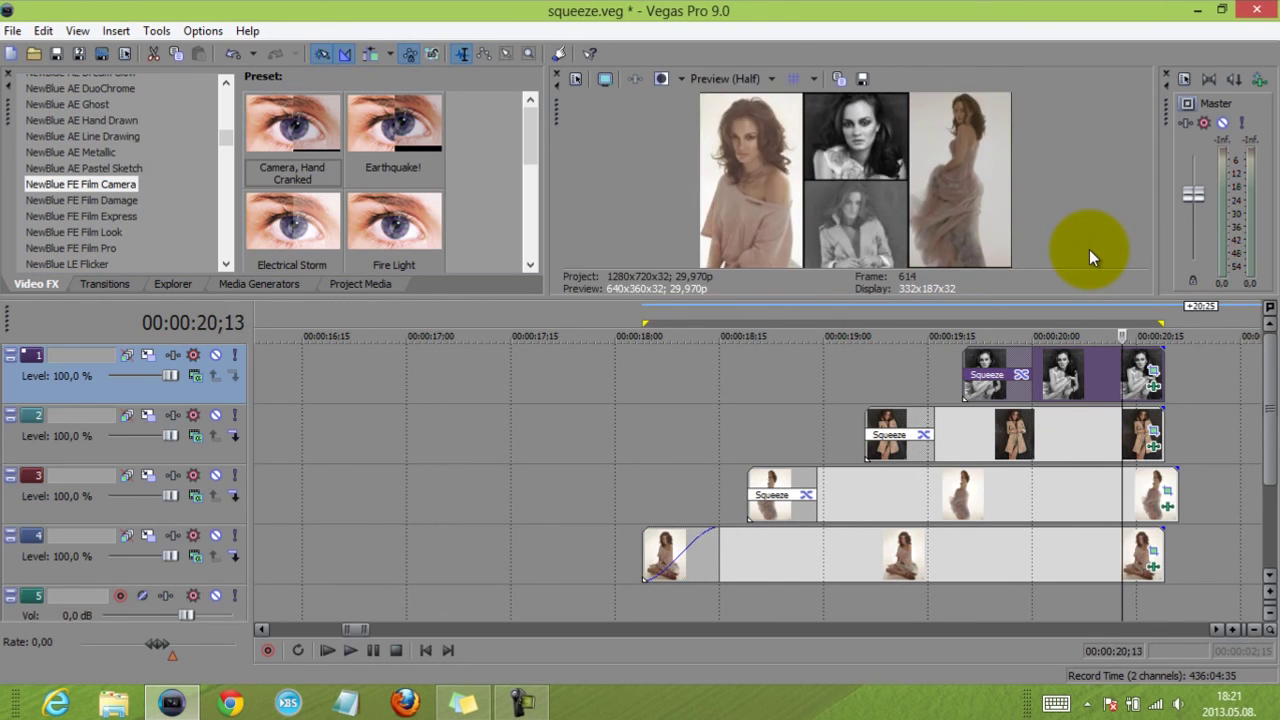
{"action": "key", "text": "space"}
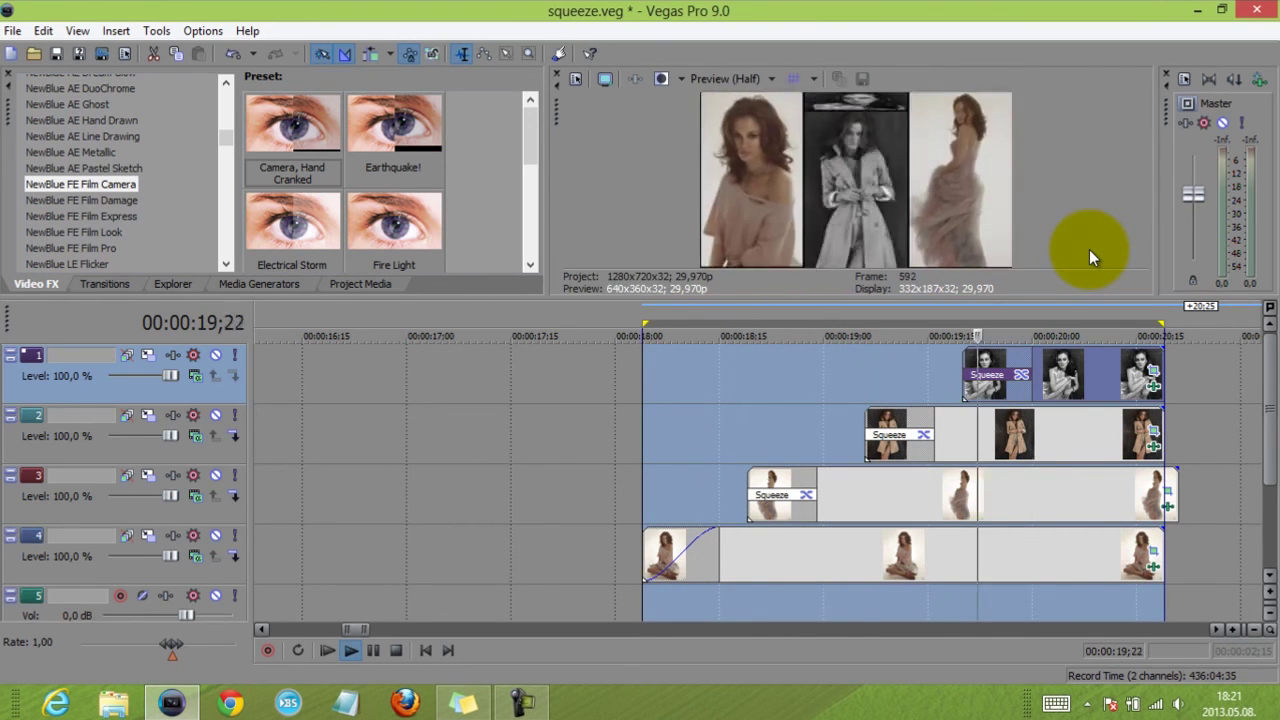
{"action": "left_click", "coordinate": [1080, 385]}
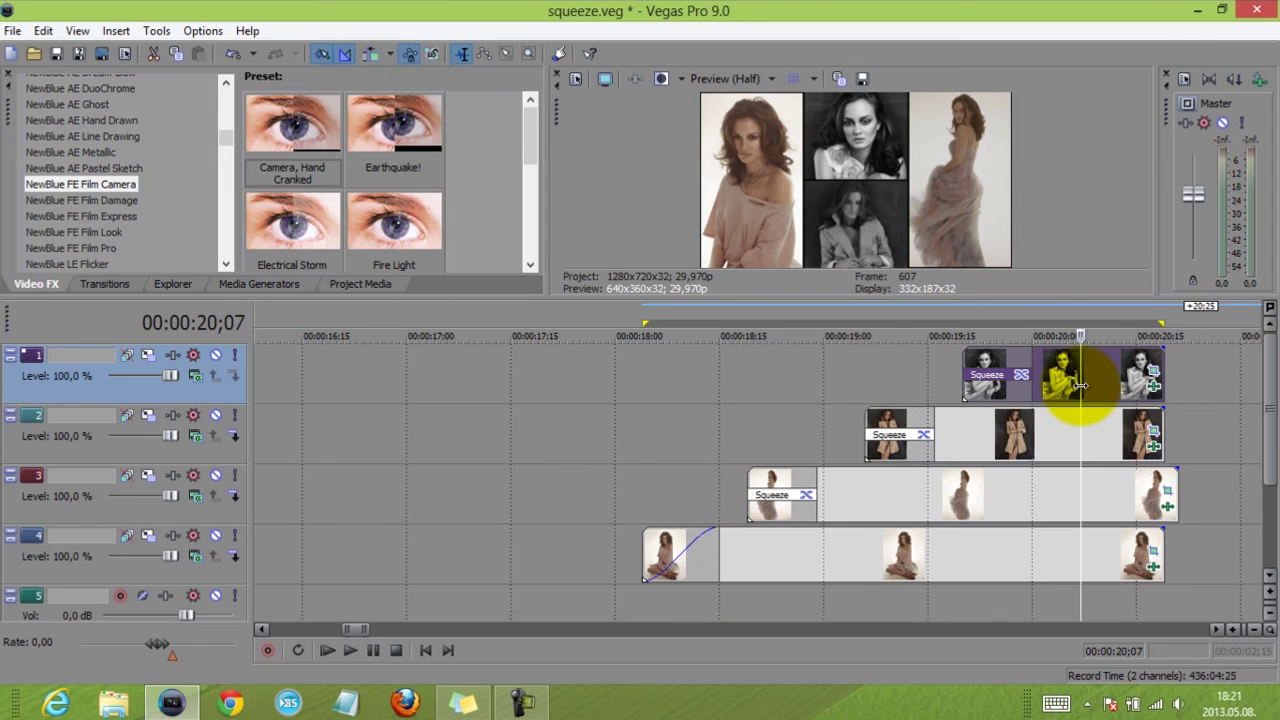